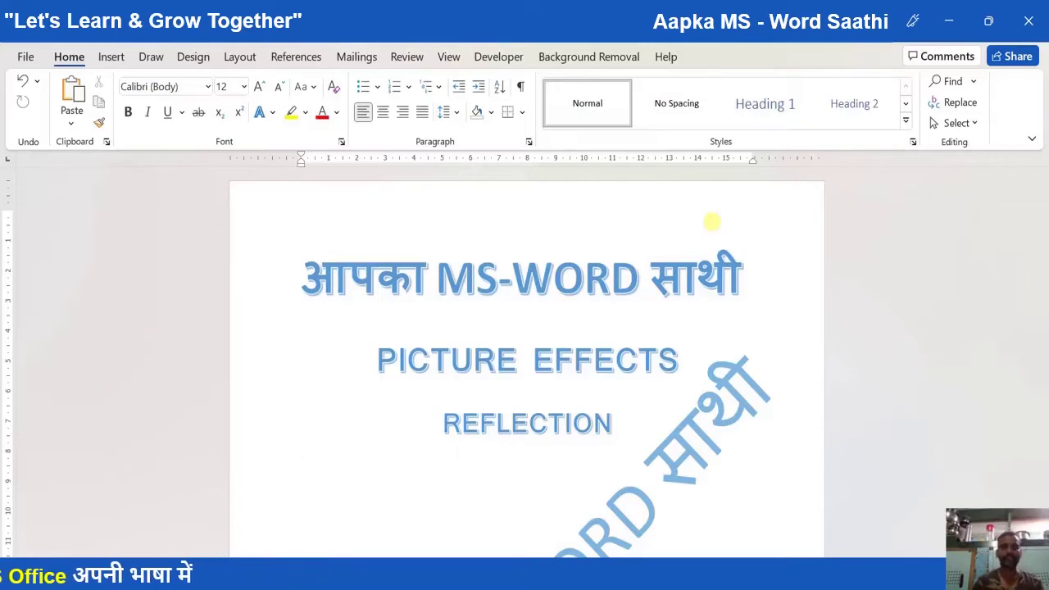
# Insert the WORD image file from this computer below the REFLECTION heading.
pyautogui.click(105, 62)
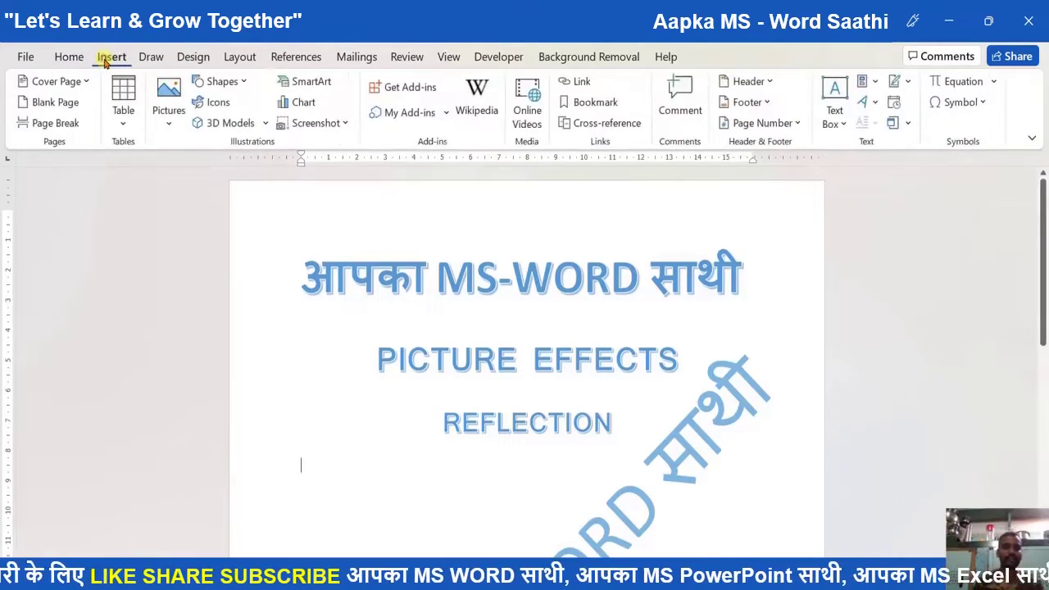
pyautogui.click(168, 121)
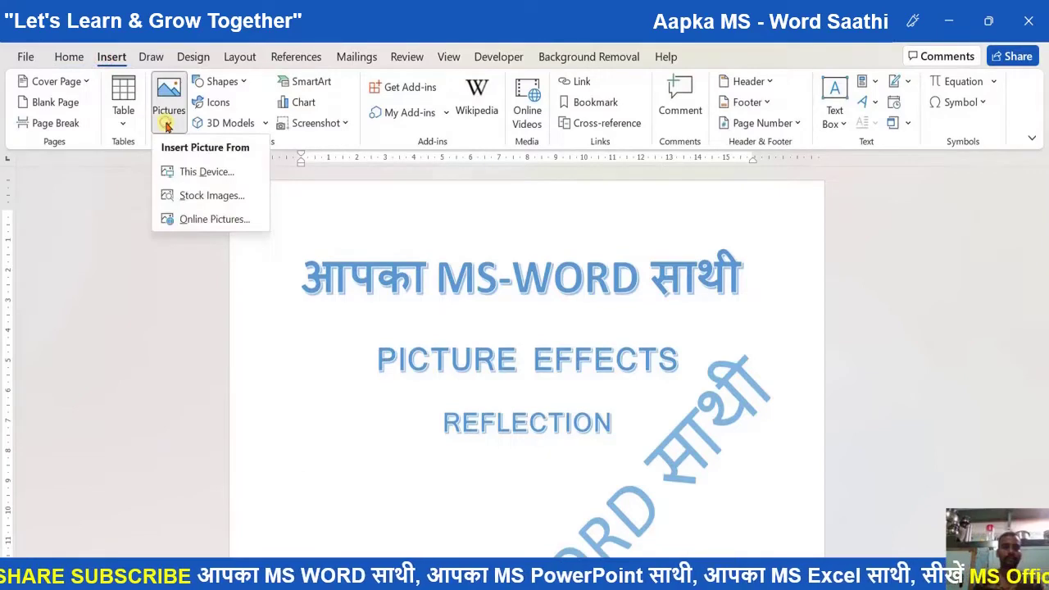
pyautogui.click(185, 174)
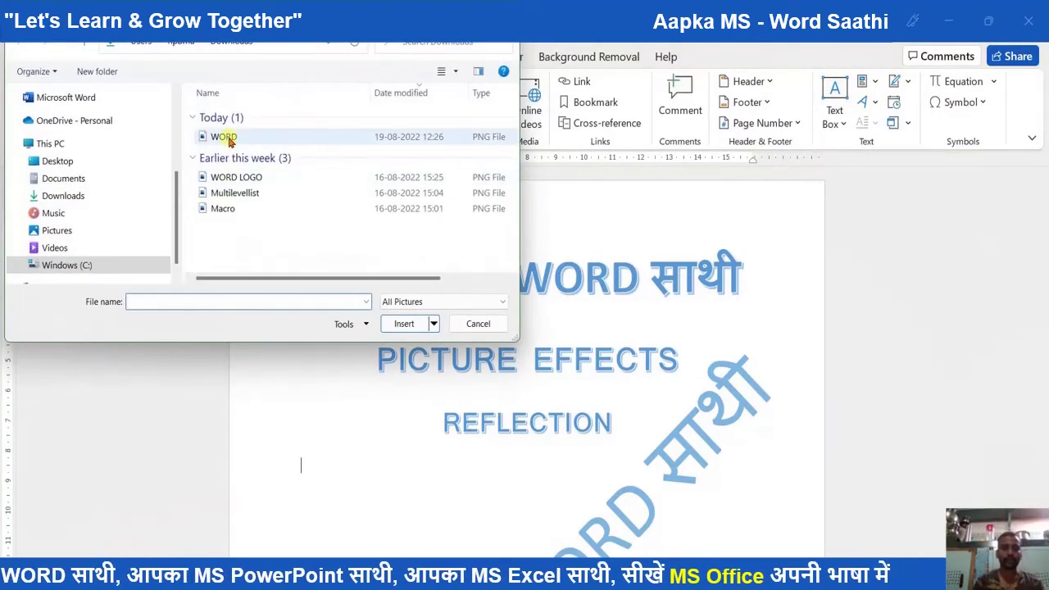
pyautogui.click(225, 138)
pyautogui.click(402, 324)
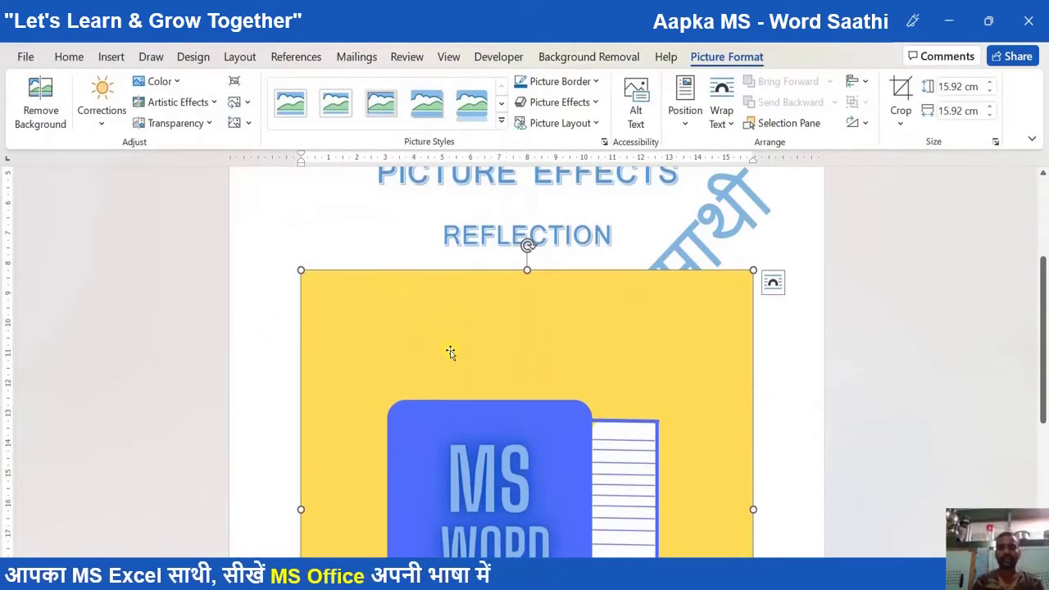
# Resize the WORD logo picture to 2 cm by 2 cm.
pyautogui.click(949, 87)
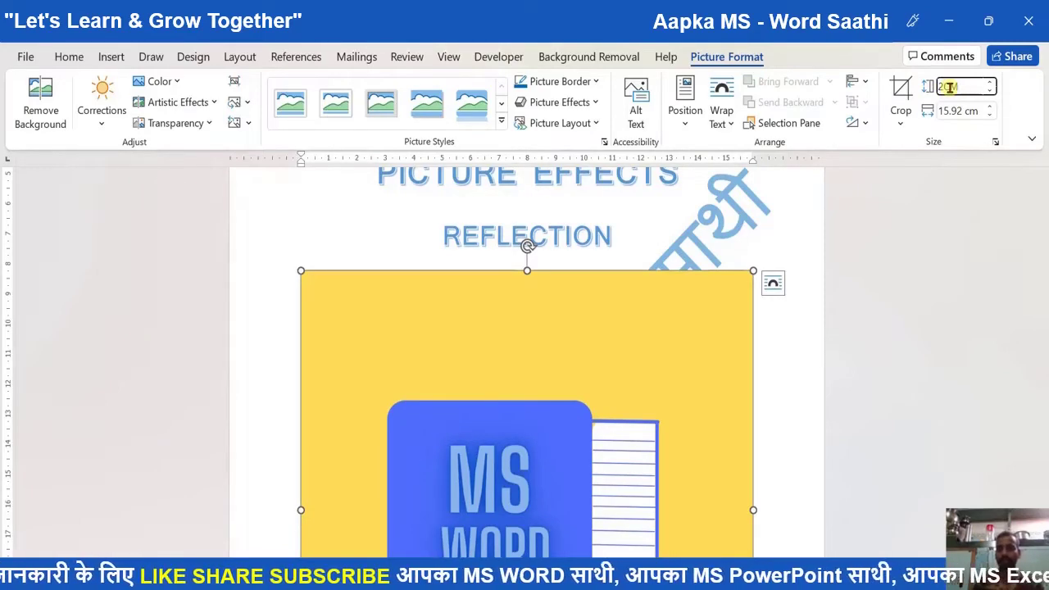
pyautogui.write('0')
pyautogui.press('Return')
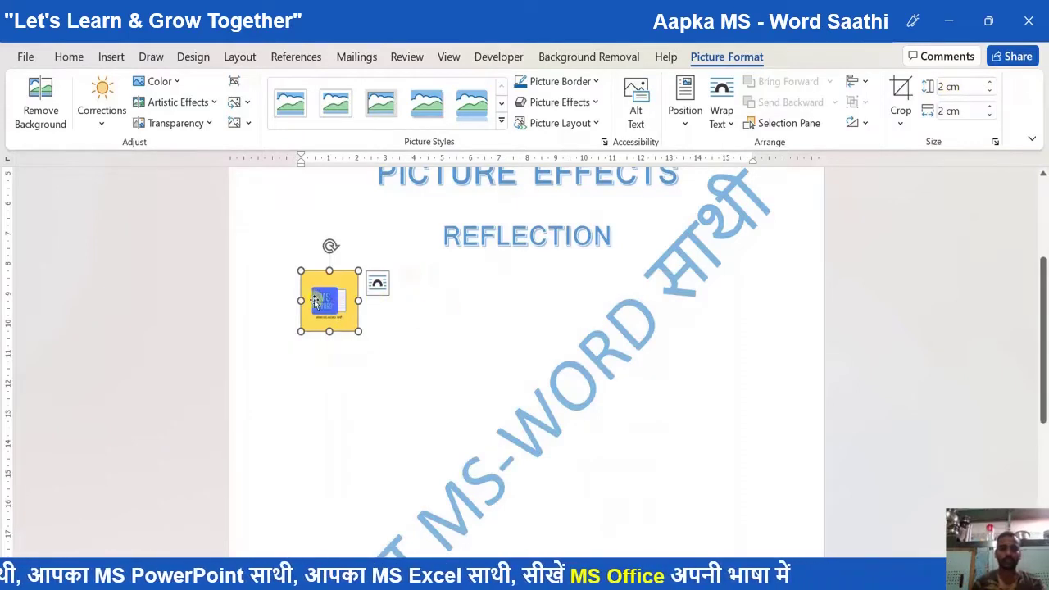
# Give the logo picture a blue picture border with 4½ pt weight.
pyautogui.click(595, 85)
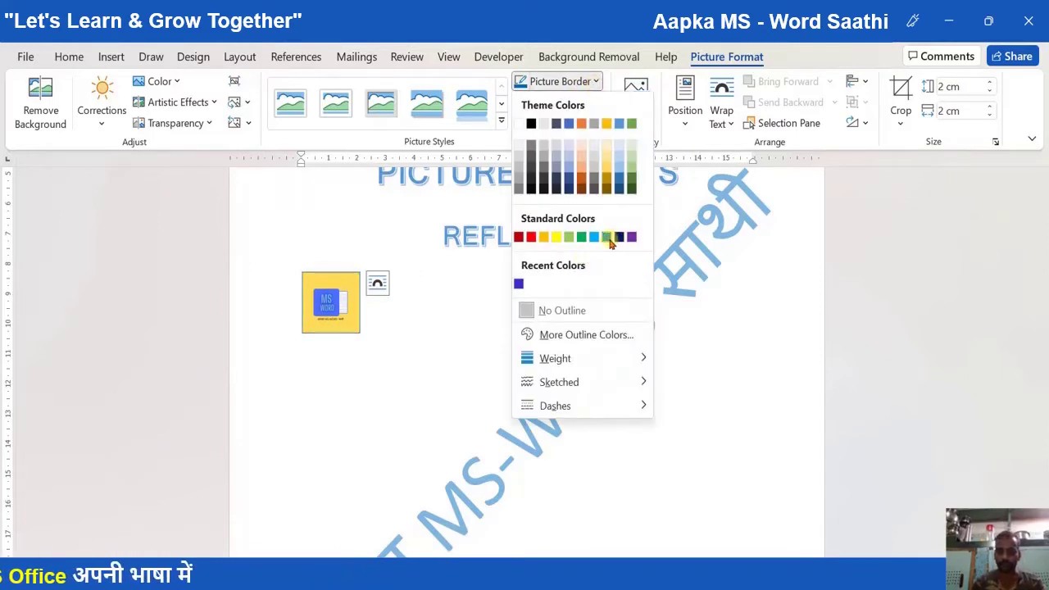
pyautogui.click(607, 238)
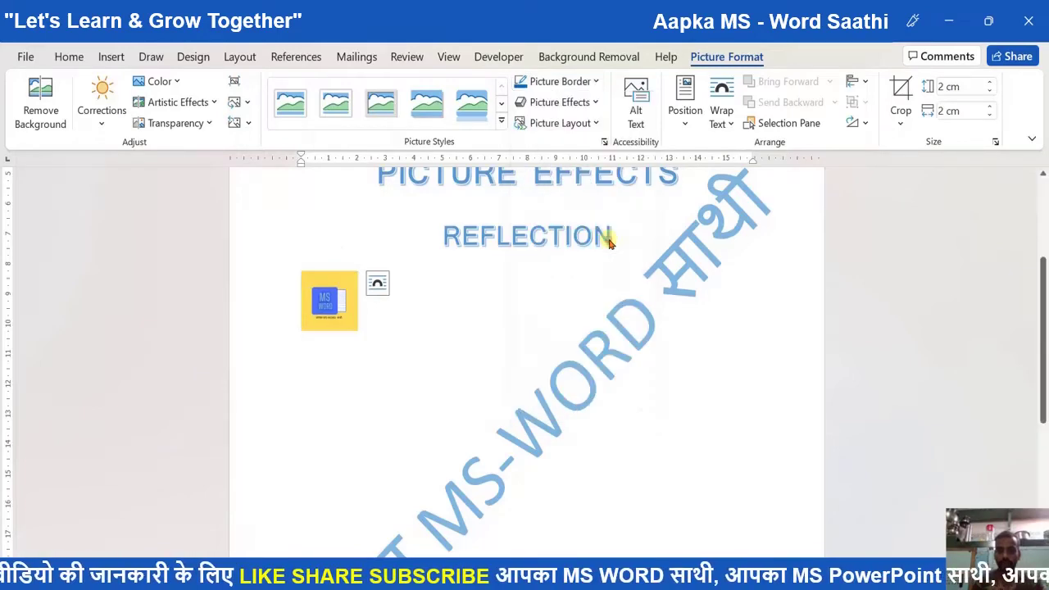
pyautogui.click(596, 84)
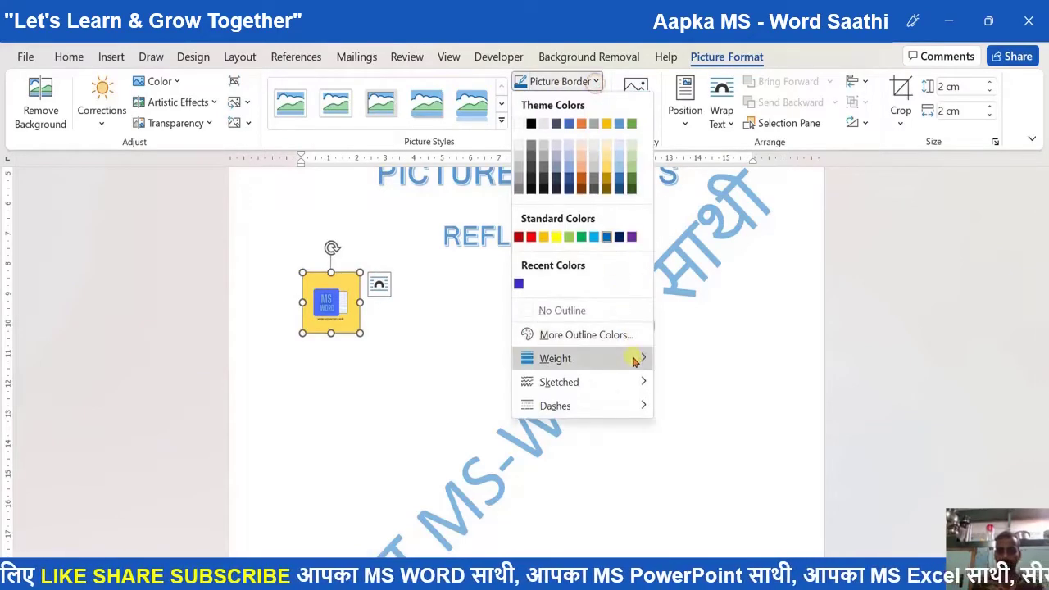
pyautogui.moveTo(637, 358)
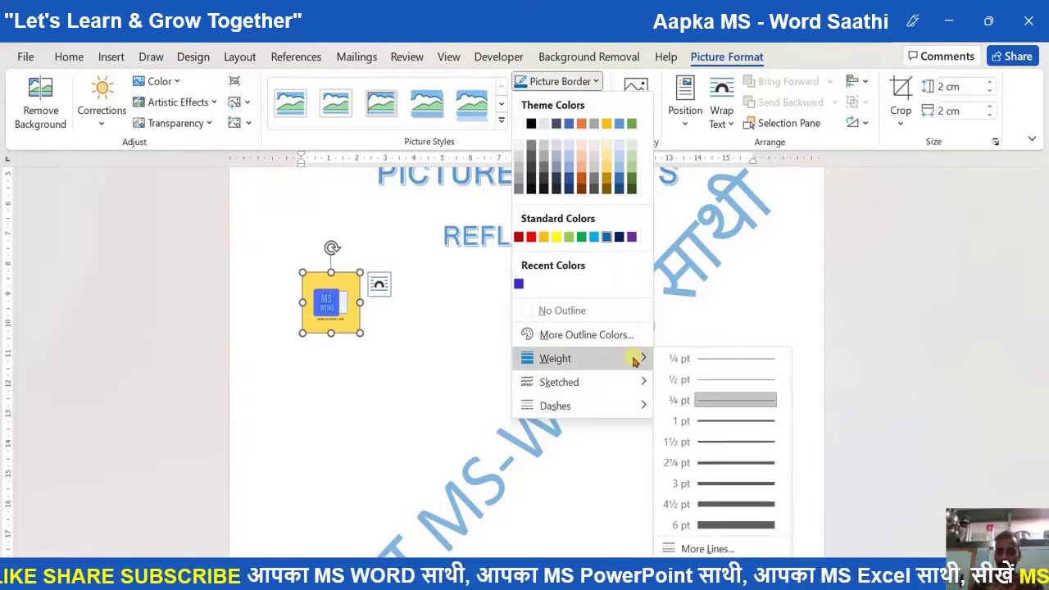
pyautogui.click(714, 506)
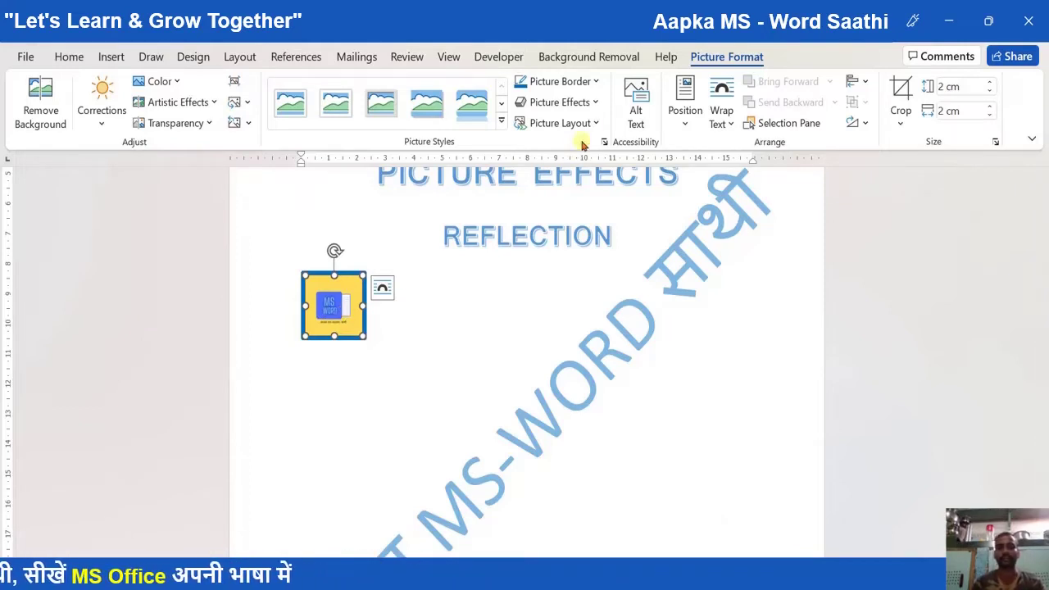
# Preview the Preset and Shadow picture effects, then reopen Picture Effects to see the Reflection options.
pyautogui.click(596, 104)
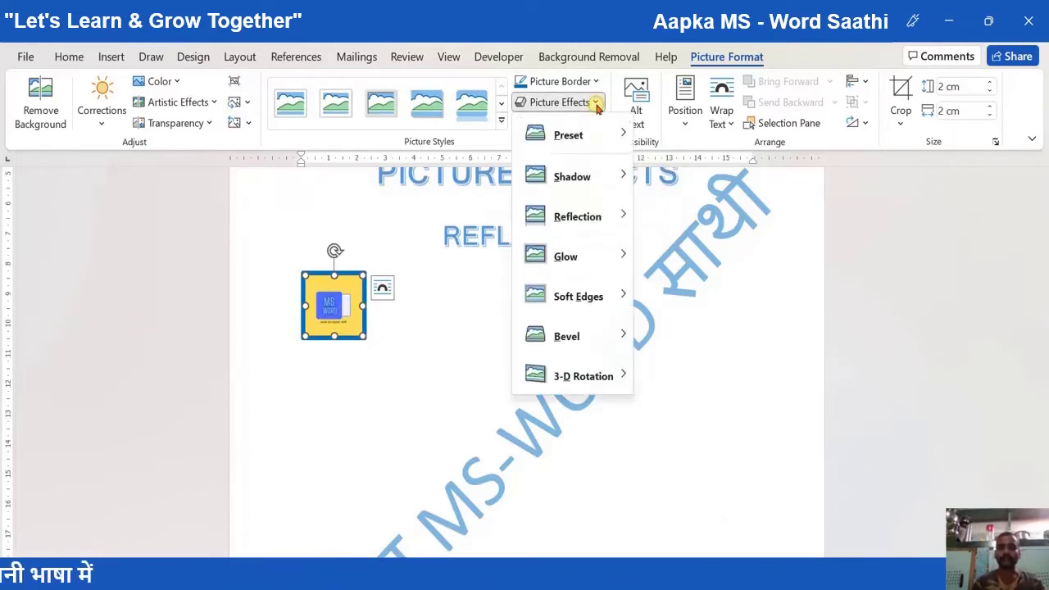
pyautogui.moveTo(590, 218)
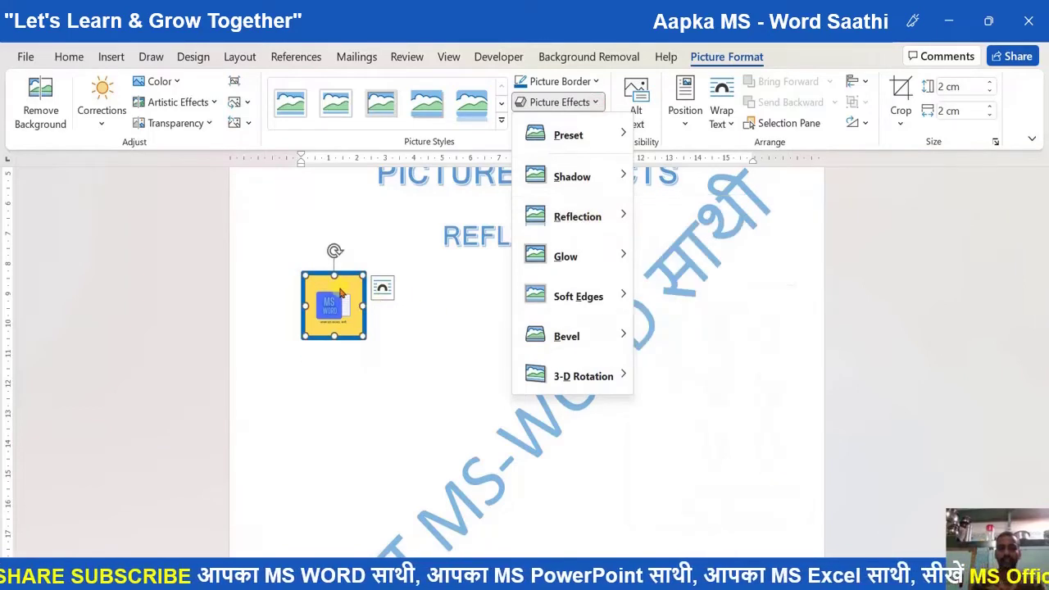
pyautogui.moveTo(558, 139)
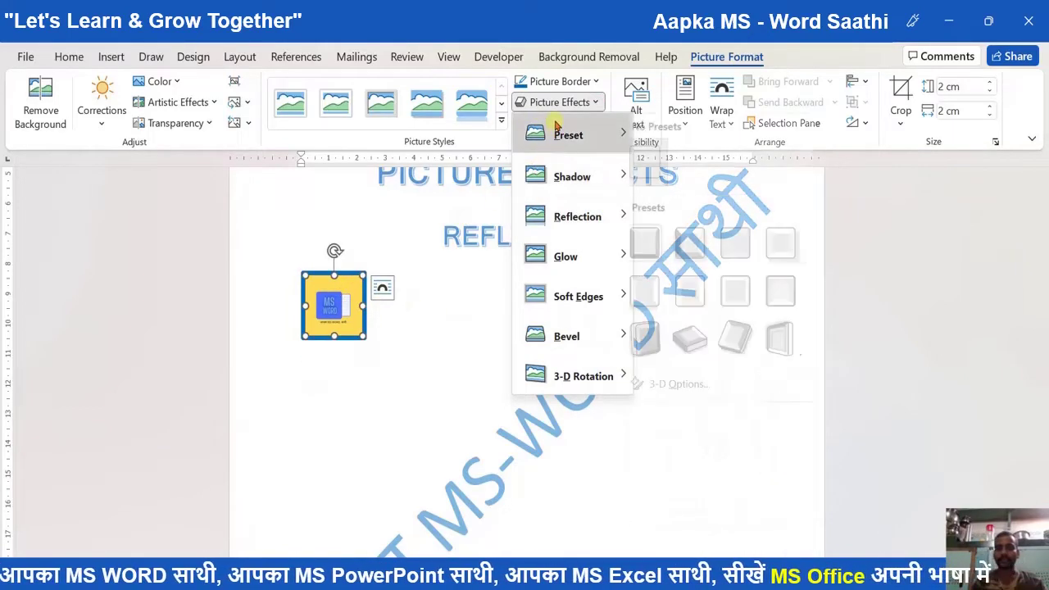
pyautogui.moveTo(576, 190)
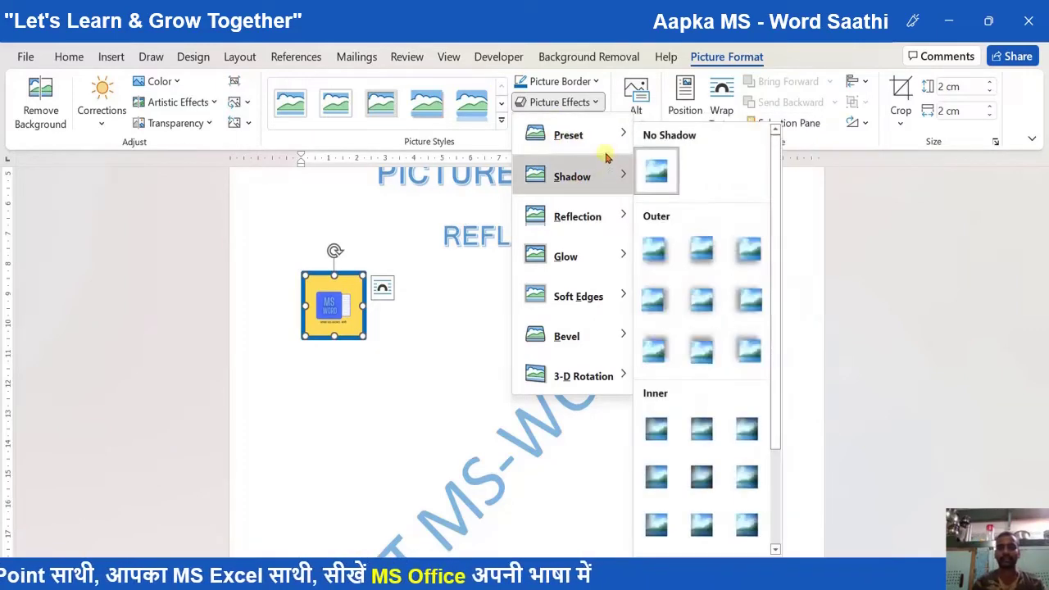
pyautogui.moveTo(605, 154)
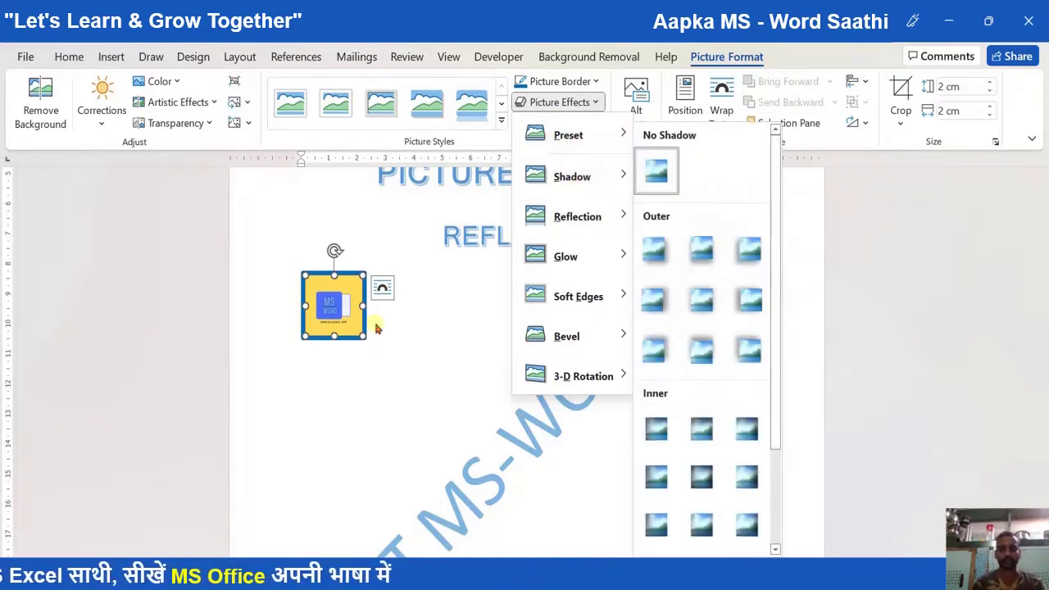
pyautogui.click(362, 330)
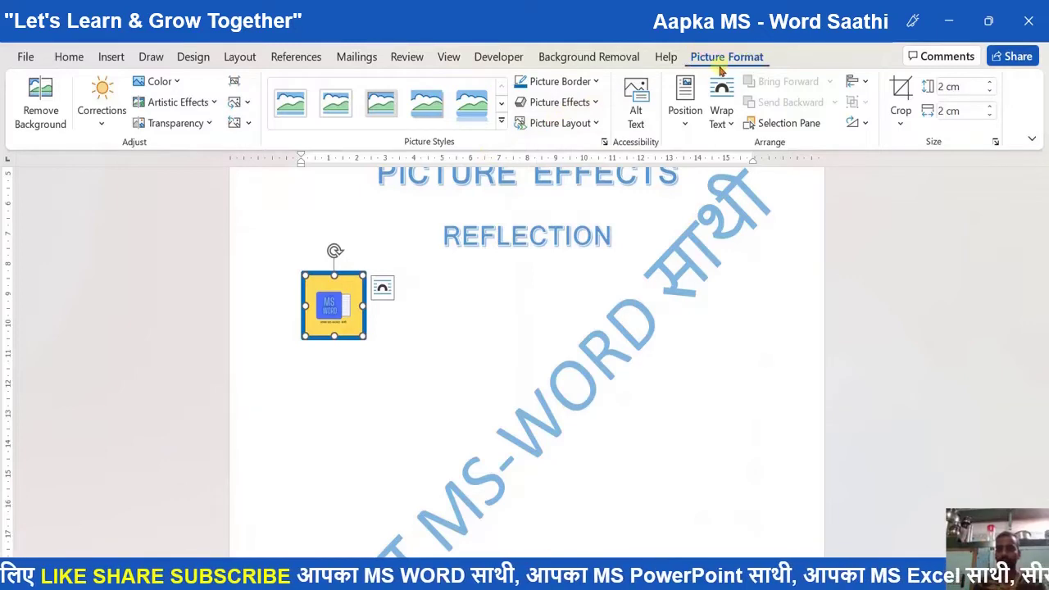
pyautogui.click(597, 106)
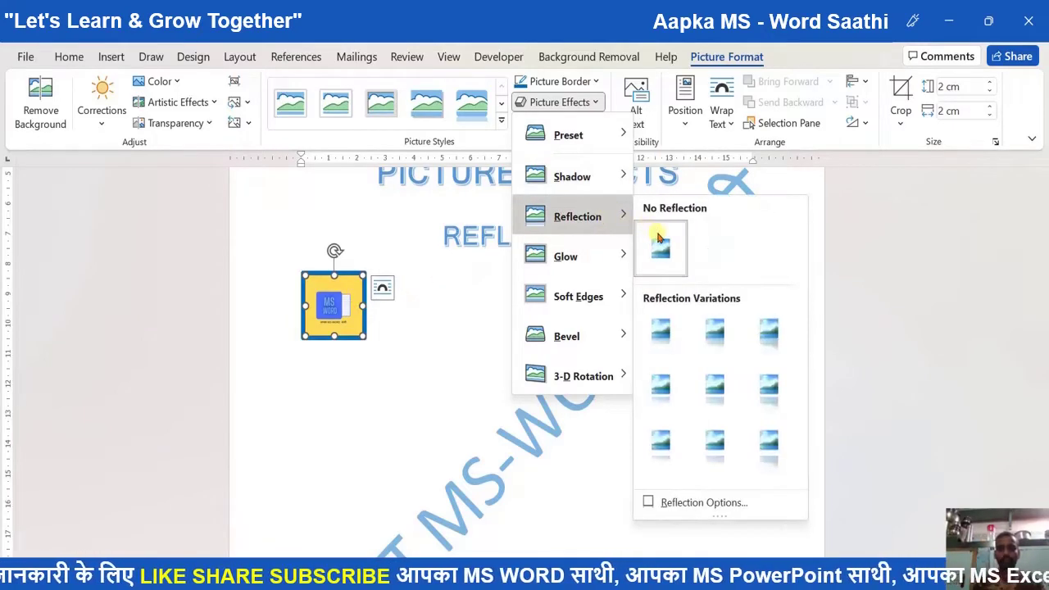
# Keep the first logo at No Reflection and type the label 'NO REFLECTION' beside it.
pyautogui.click(657, 238)
pyautogui.click(384, 335)
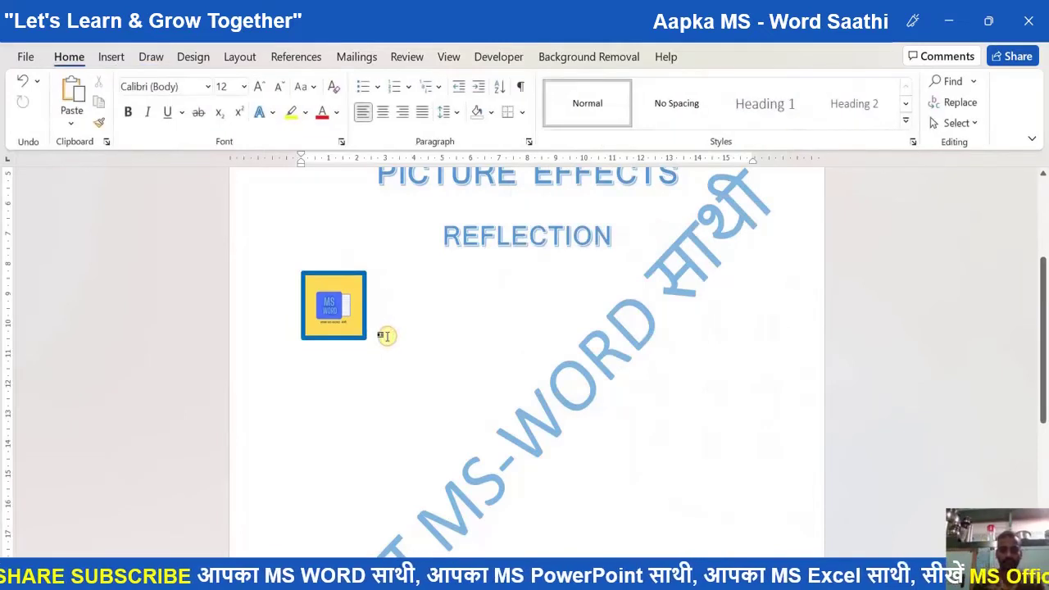
pyautogui.write('NO REFL')
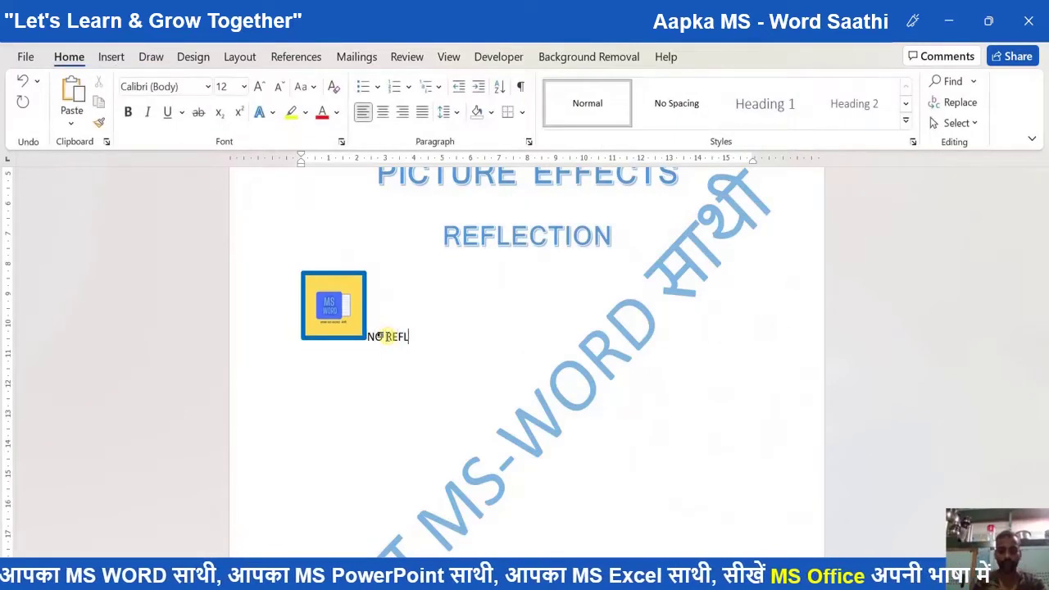
pyautogui.write('ECTION')
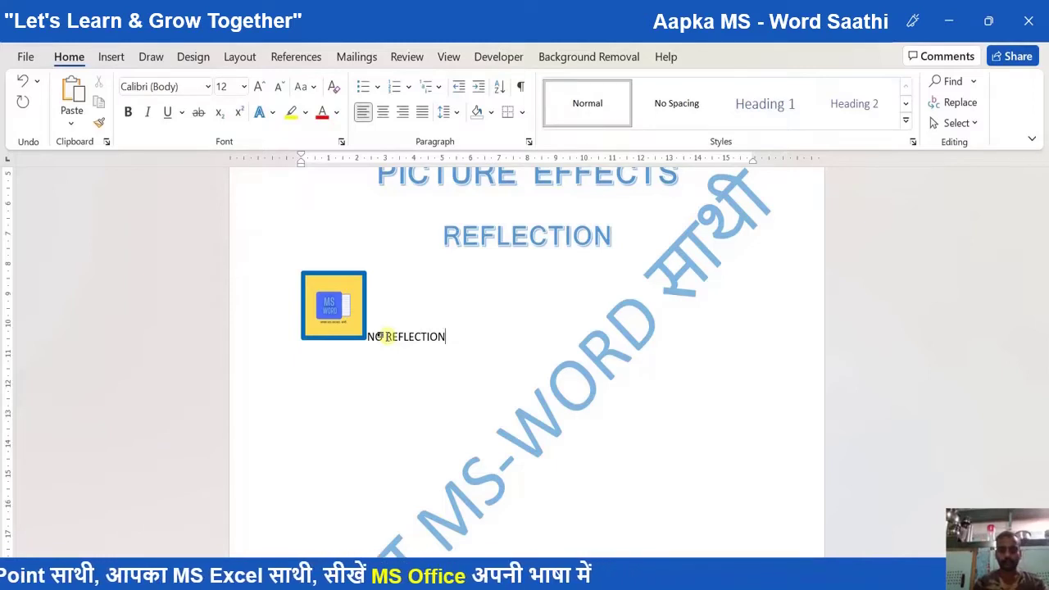
# Paste a copy of the logo picture after the NO REFLECTION label.
pyautogui.click(326, 312)
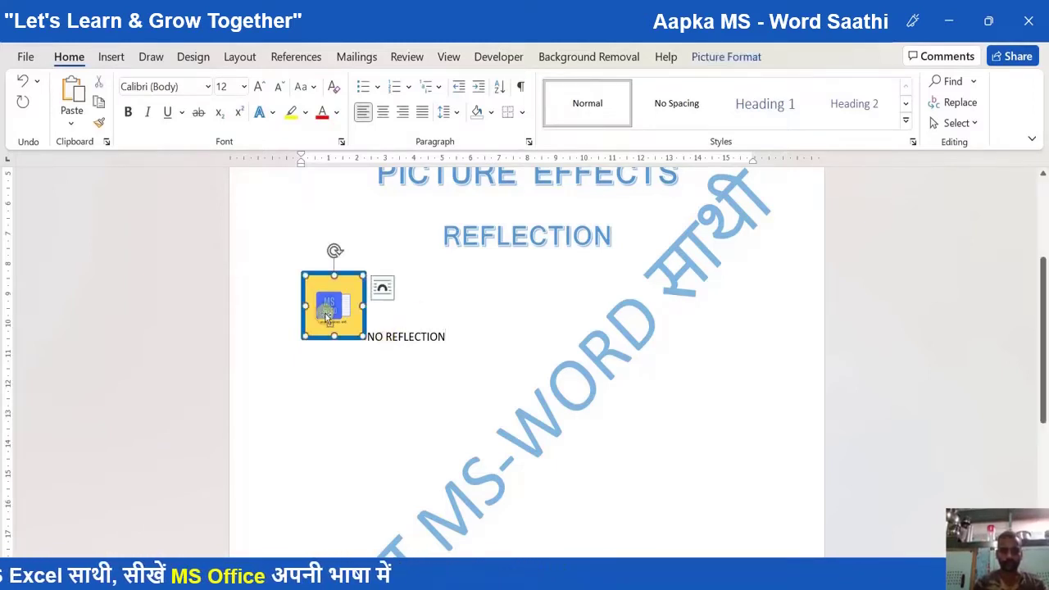
pyautogui.click(446, 334)
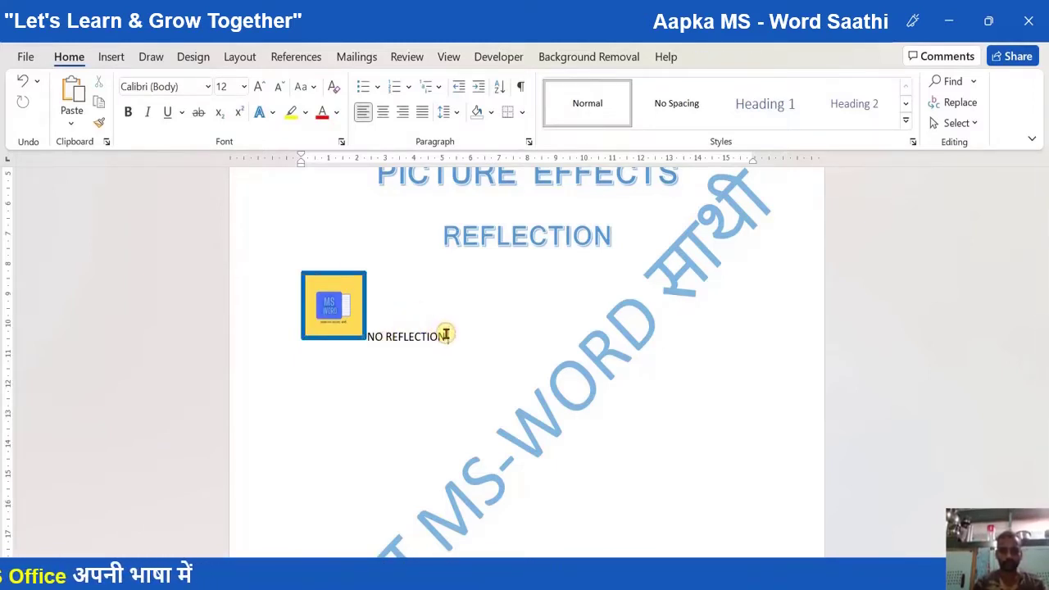
pyautogui.hotkey('ctrl', 'v')
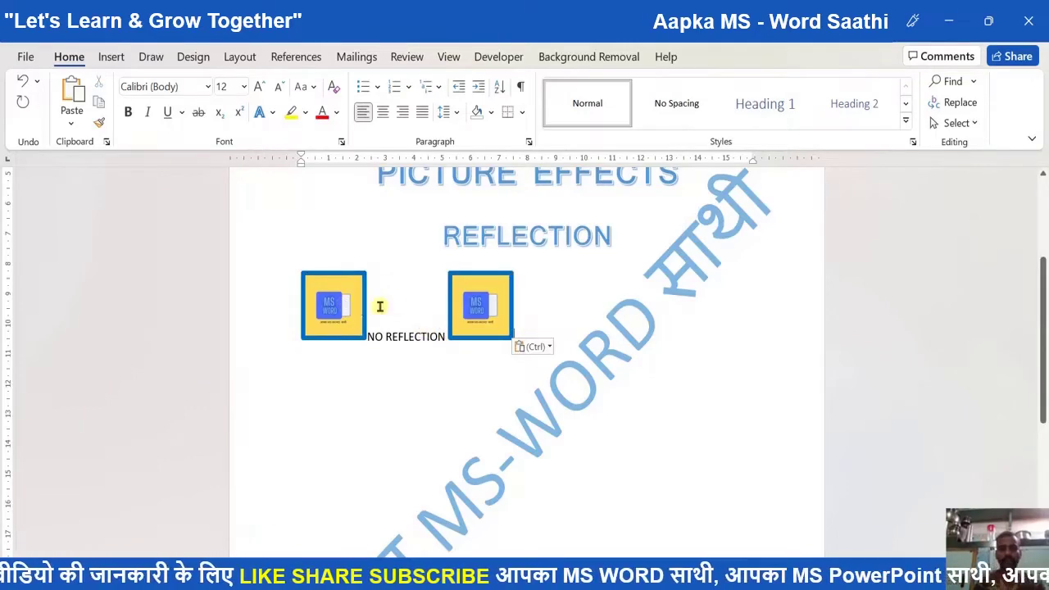
# Apply Tight Reflection: Touching to the pasted second logo picture.
pyautogui.click(477, 312)
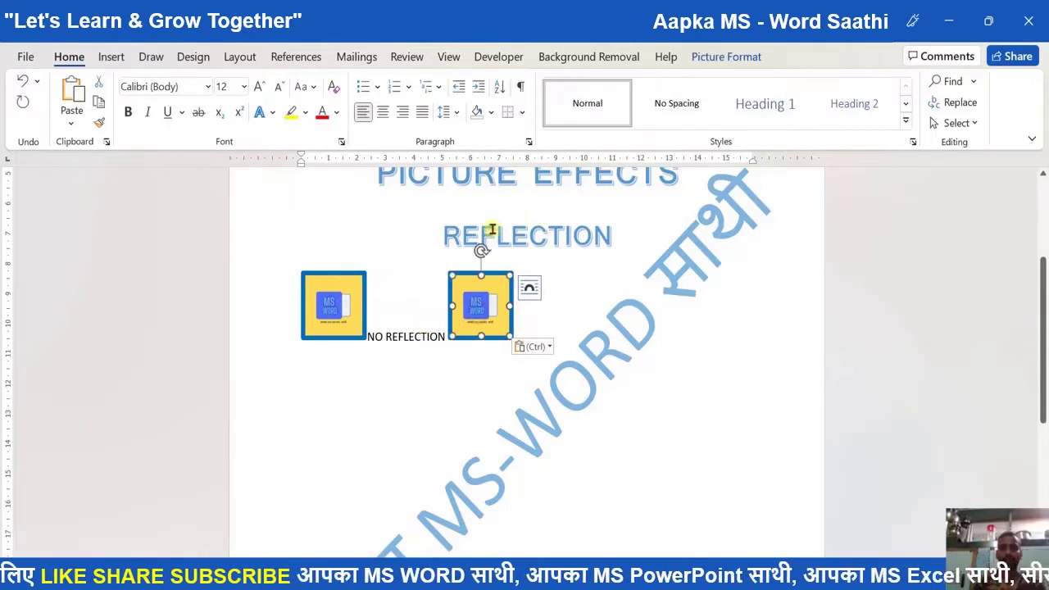
pyautogui.click(702, 59)
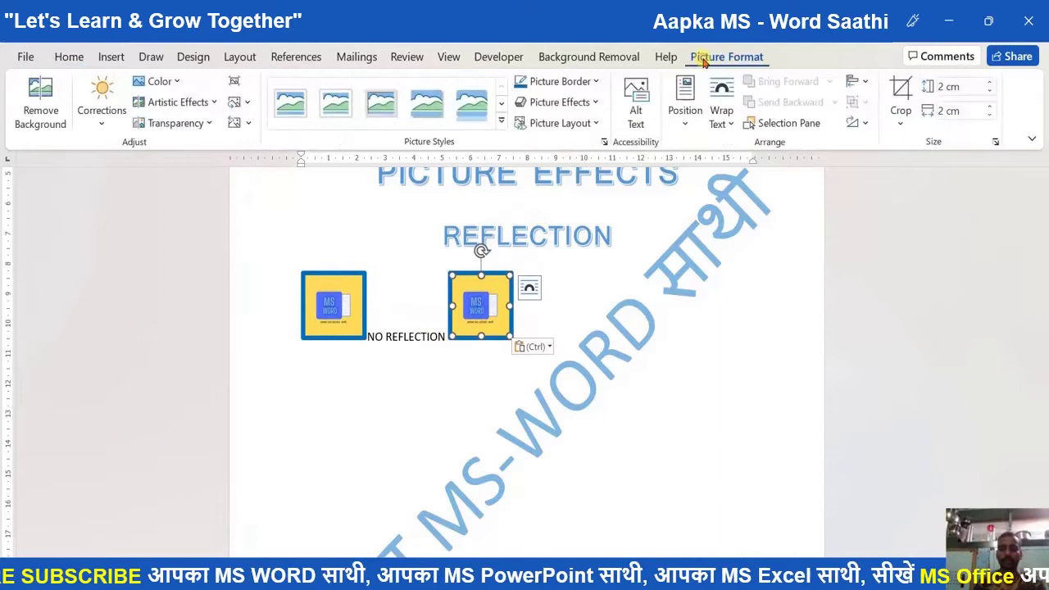
pyautogui.click(595, 102)
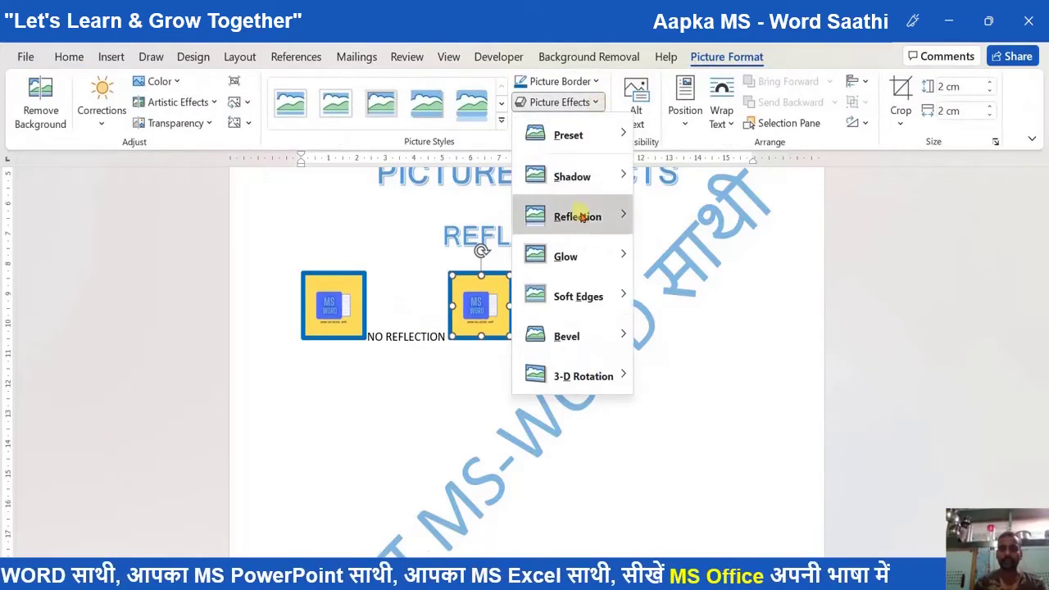
pyautogui.moveTo(581, 218)
pyautogui.moveTo(629, 261)
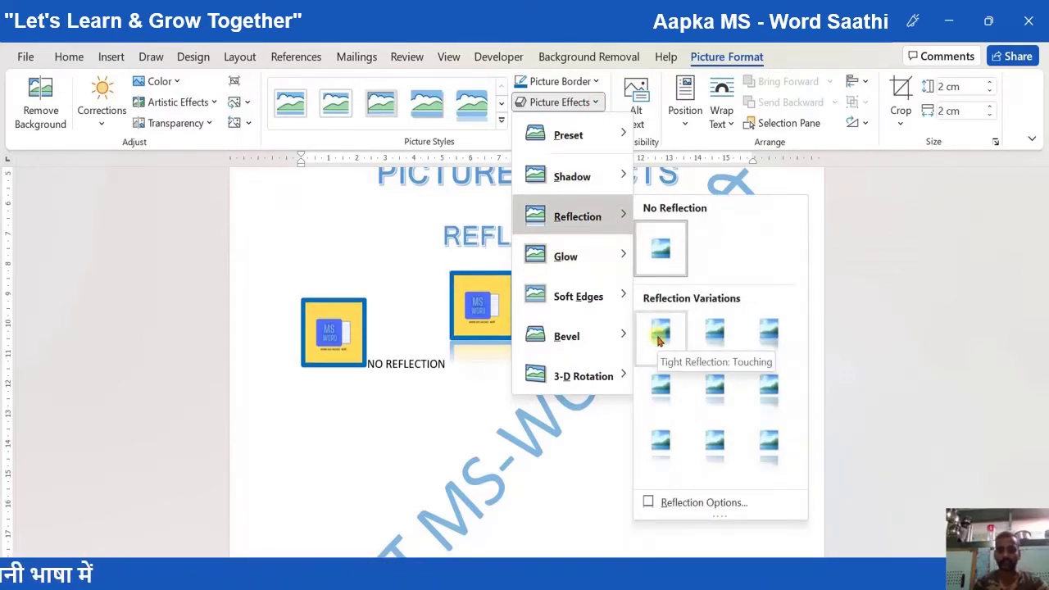
pyautogui.click(659, 339)
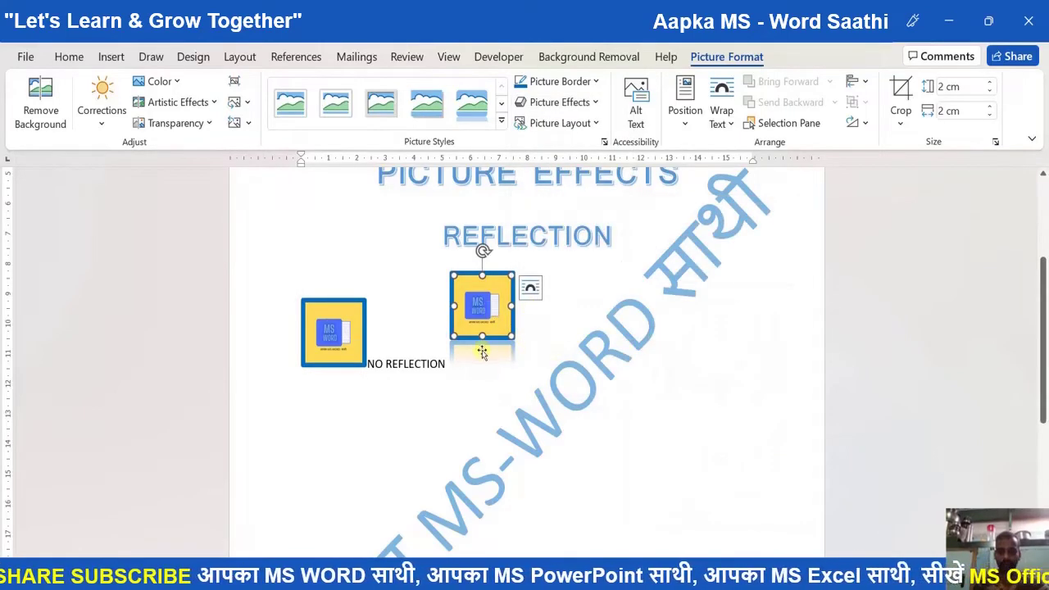
pyautogui.click(528, 341)
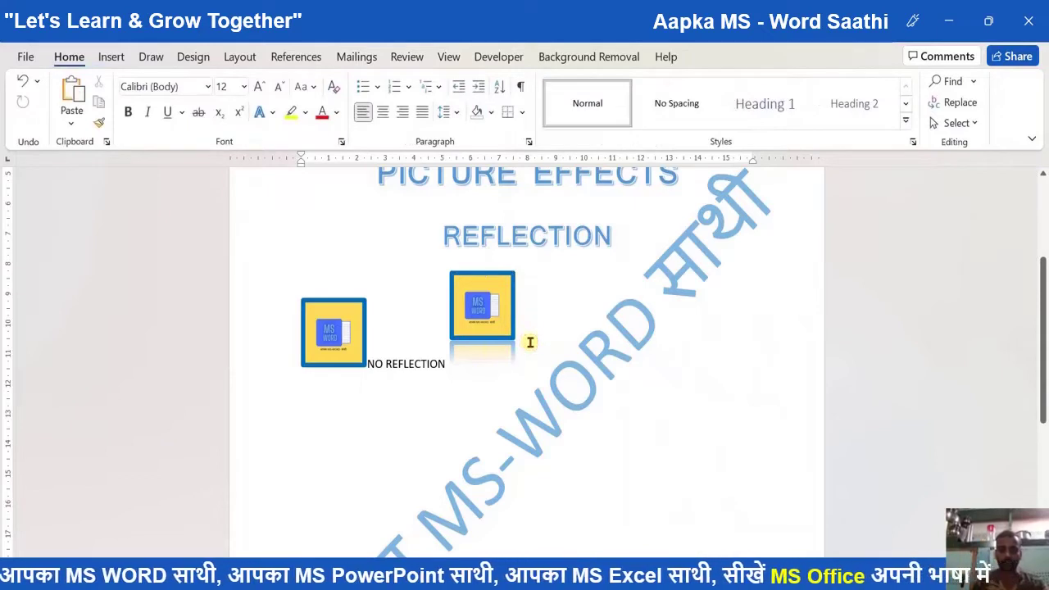
# Type the 'TIGHT REFLECTION TOUCHING' label beside the second logo and reapply Tight Reflection: Touching.
pyautogui.write(' TIGHT REFLECTION')
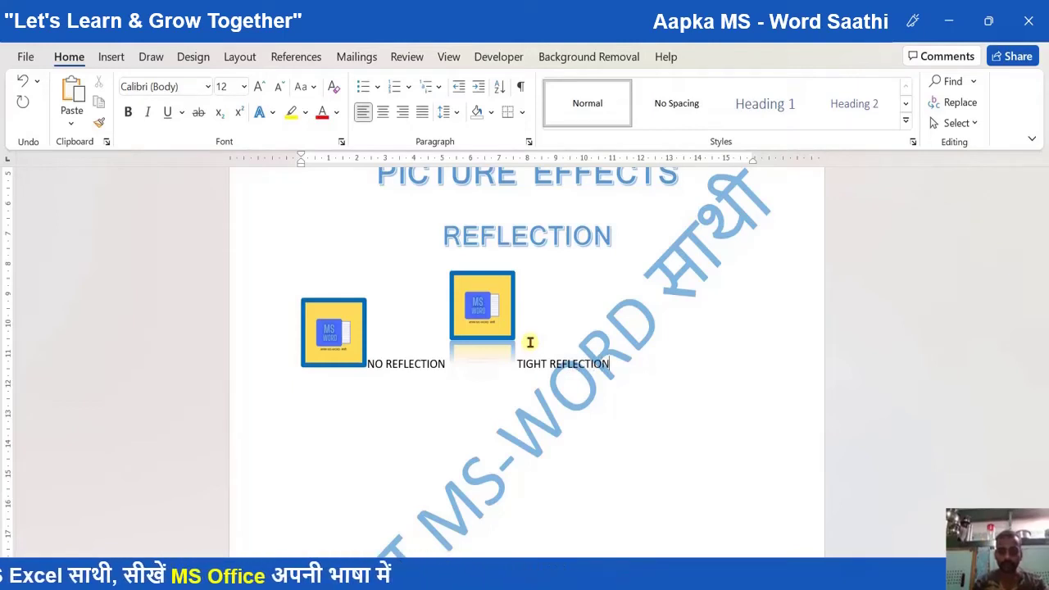
pyautogui.write(' TOUCHIN')
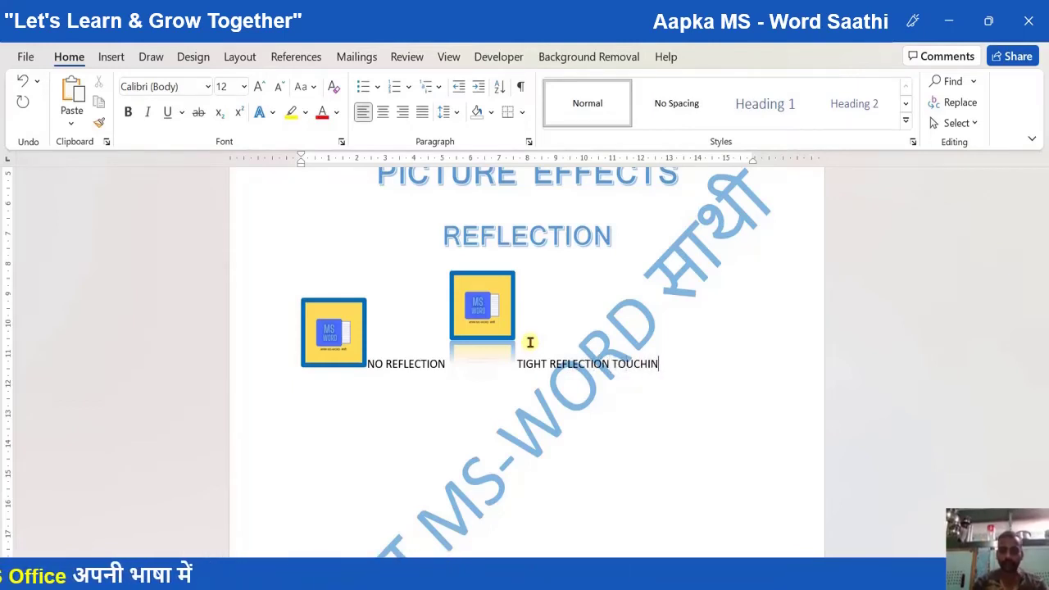
pyautogui.click(485, 329)
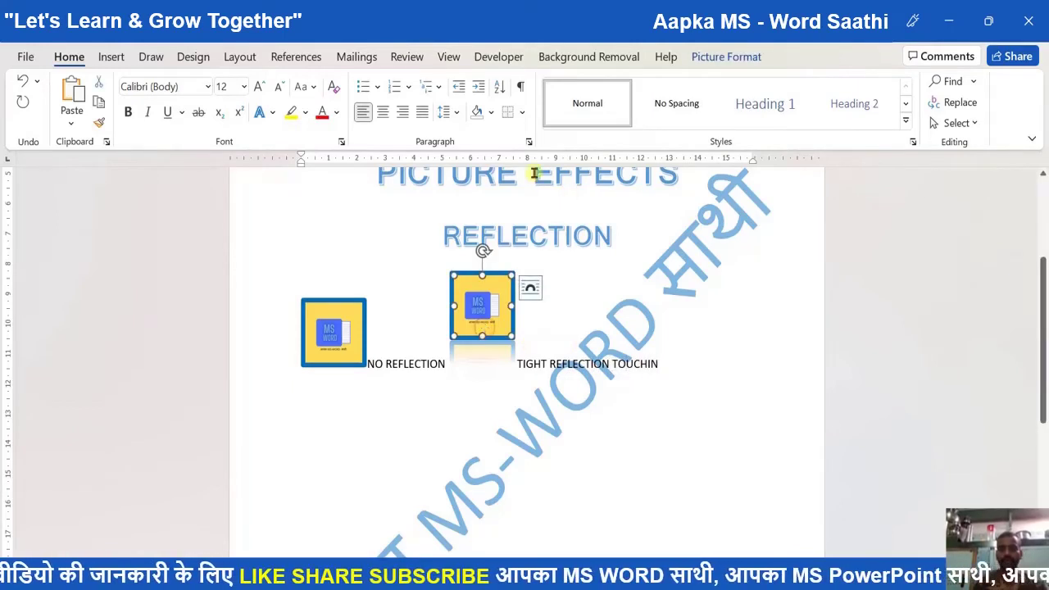
pyautogui.click(697, 59)
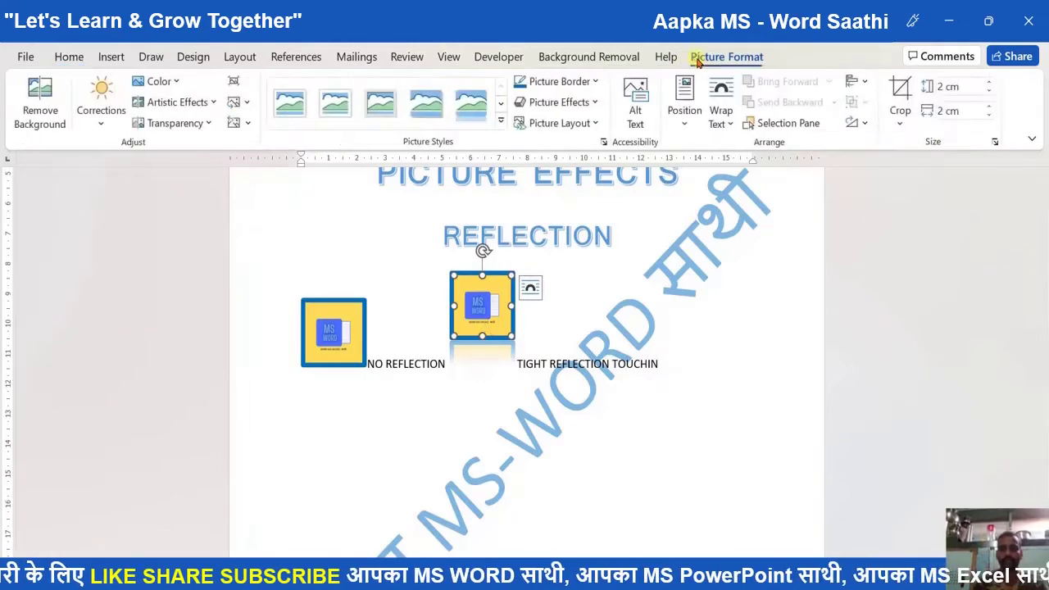
pyautogui.click(595, 105)
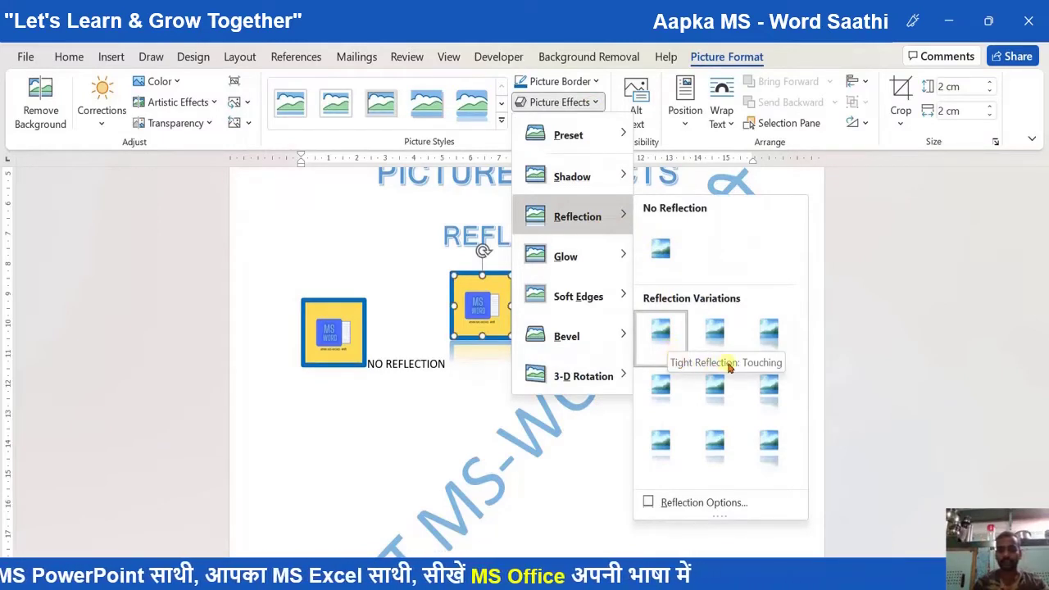
pyautogui.click(660, 331)
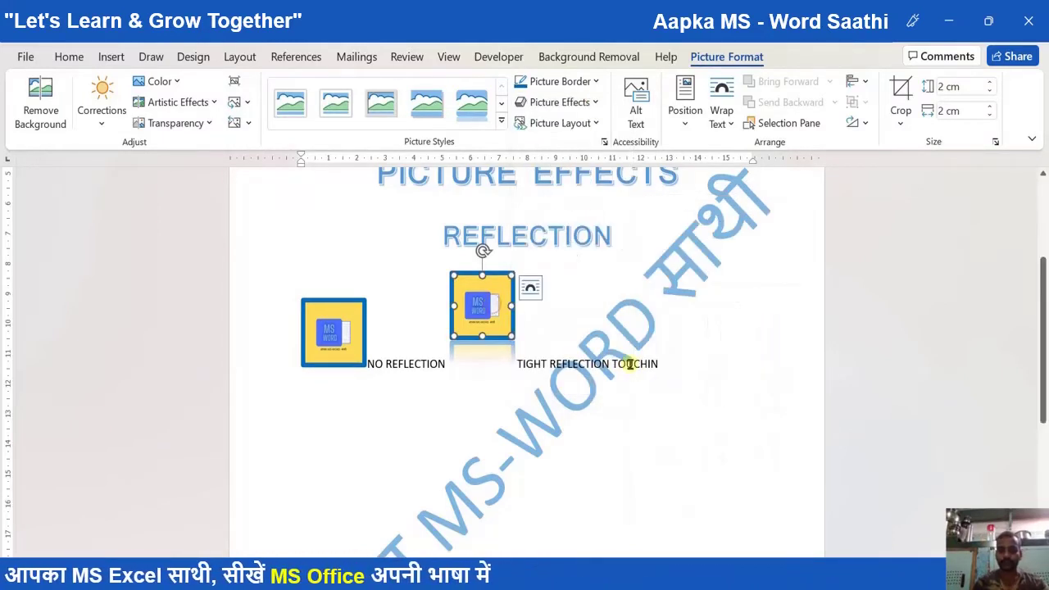
pyautogui.click(663, 363)
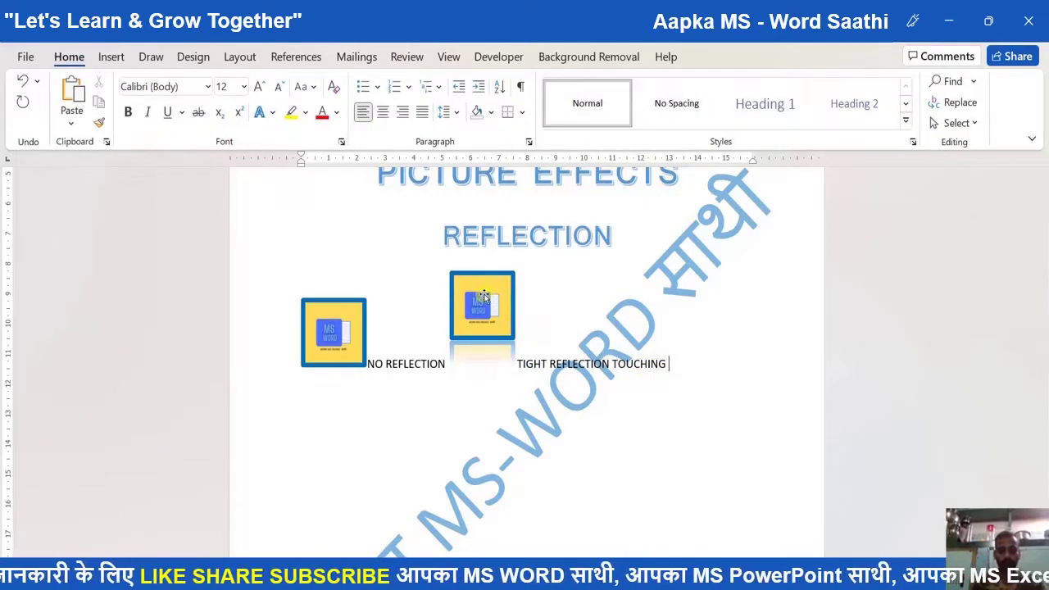
pyautogui.click(483, 296)
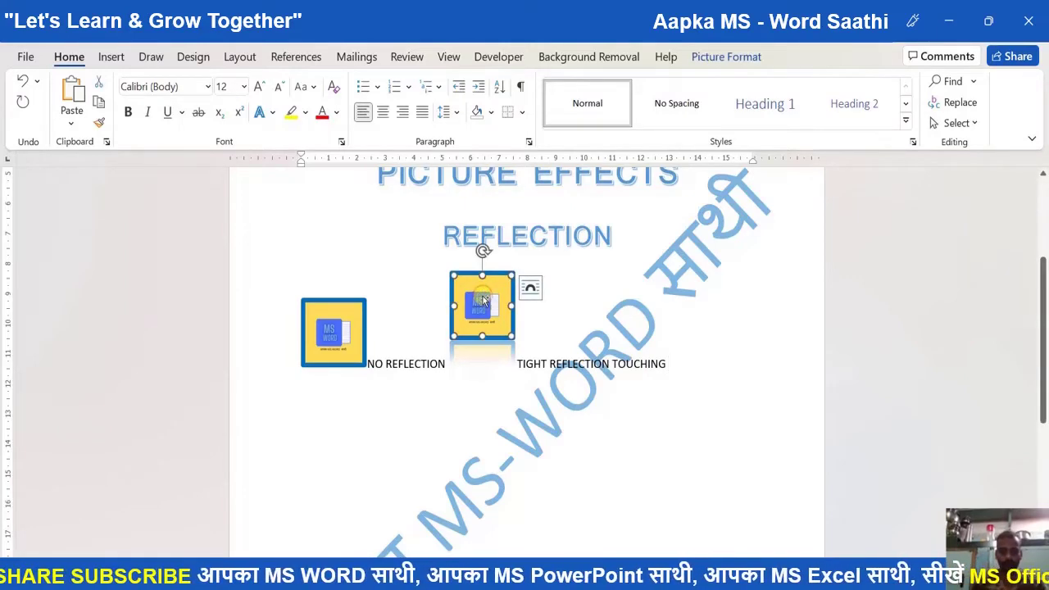
# Copy the reflected logo and paste a third copy after the TOUCHING label.
pyautogui.hotkey('ctrl', 'c')
pyautogui.click(672, 361)
pyautogui.hotkey('ctrl', 'v')
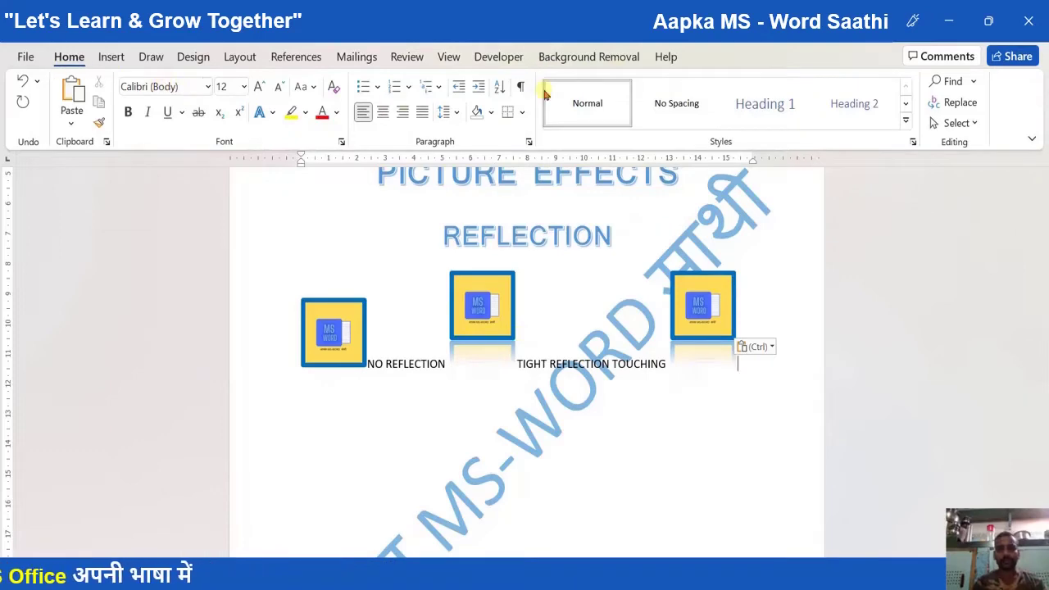
pyautogui.click(677, 304)
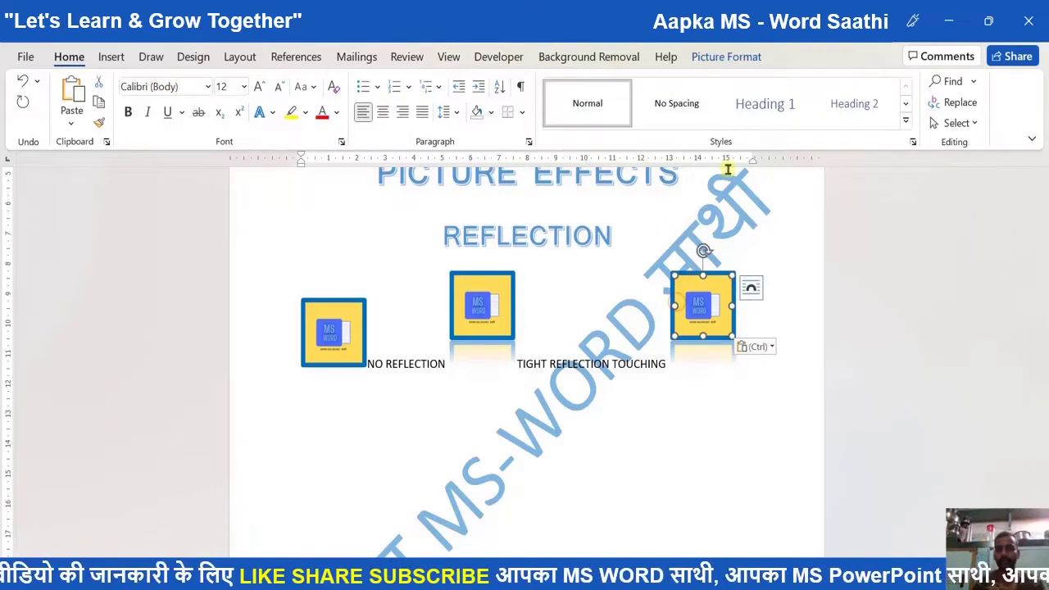
pyautogui.click(714, 57)
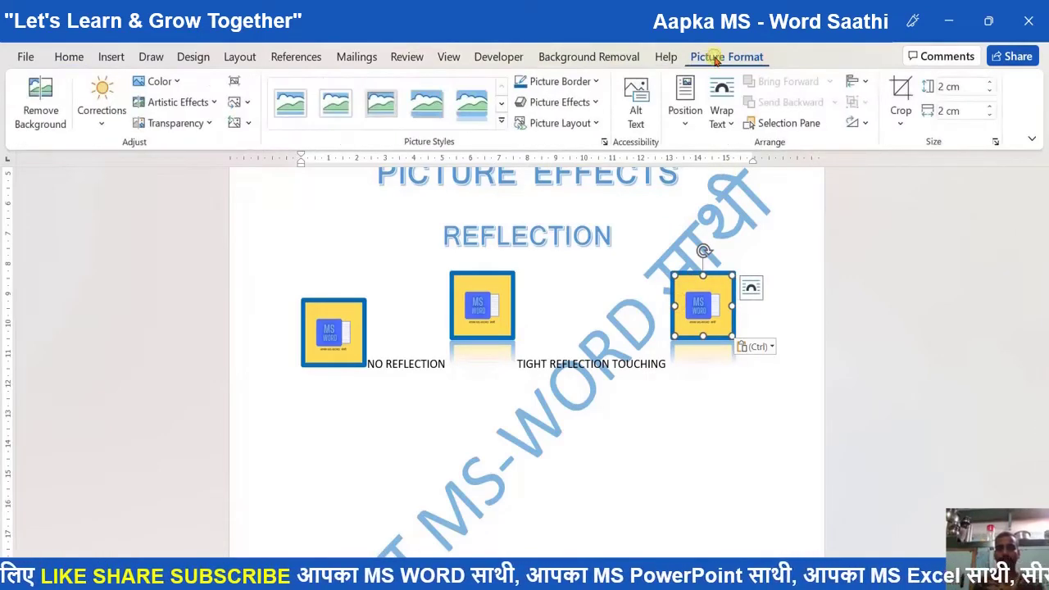
# Apply Half Reflection: Touching to the third logo picture.
pyautogui.click(594, 102)
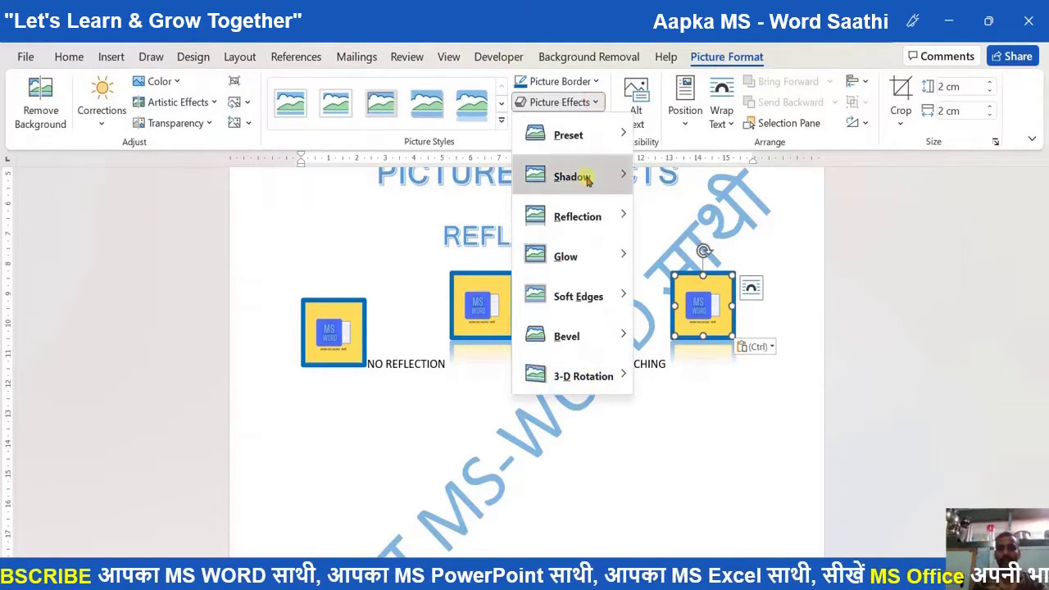
pyautogui.moveTo(589, 219)
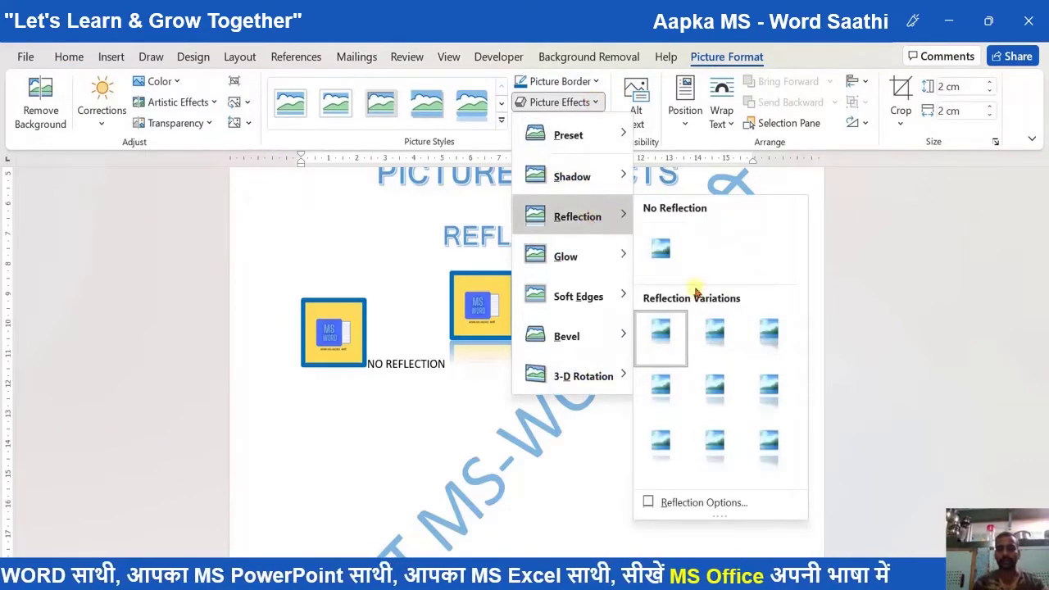
pyautogui.click(716, 334)
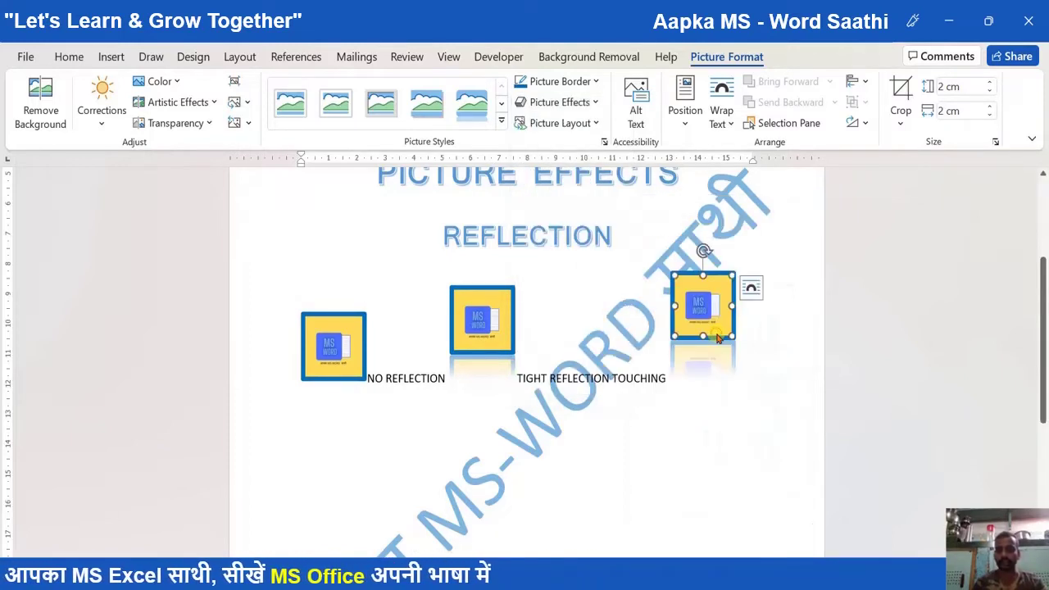
# Type the label 'HALF REFLECTION TOUCHING' and move the third picture onto that row.
pyautogui.click(756, 372)
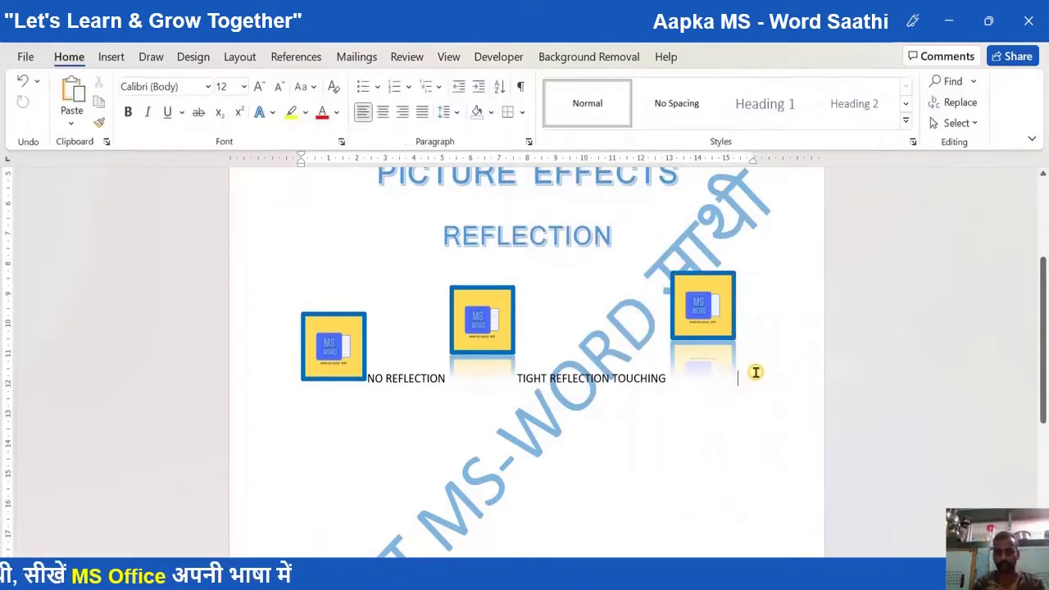
pyautogui.write('HALF')
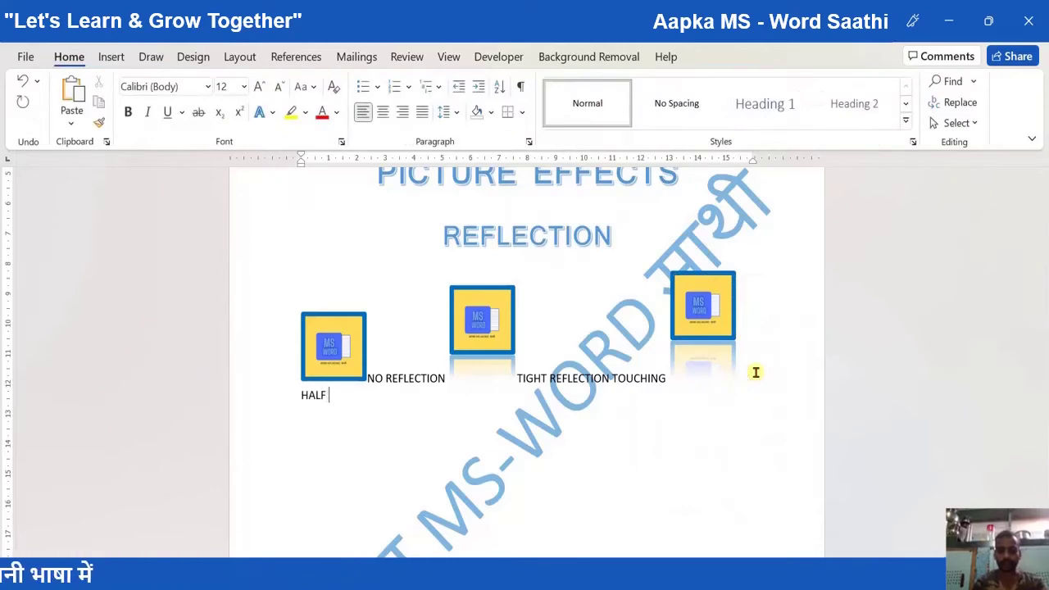
pyautogui.write(' REFL')
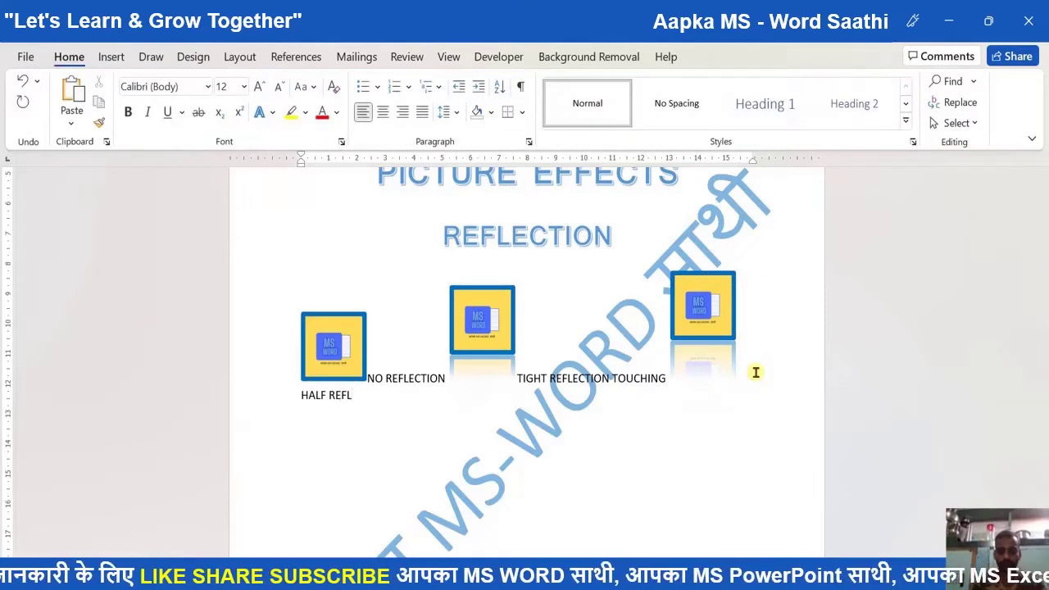
pyautogui.write('ECTION')
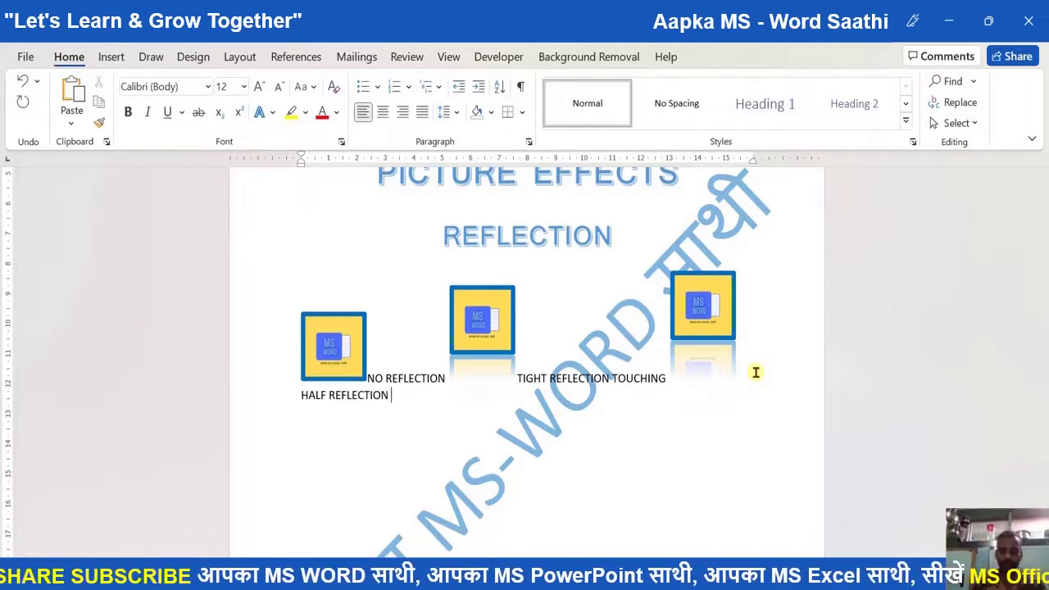
pyautogui.write(' TOUCHING')
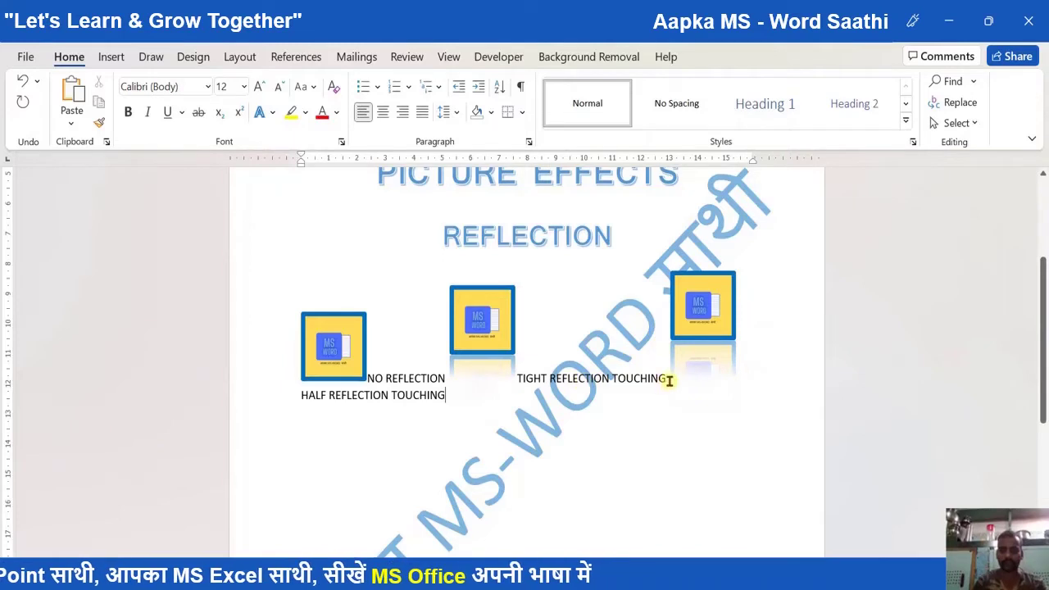
pyautogui.hotkey('ctrl', 'v')
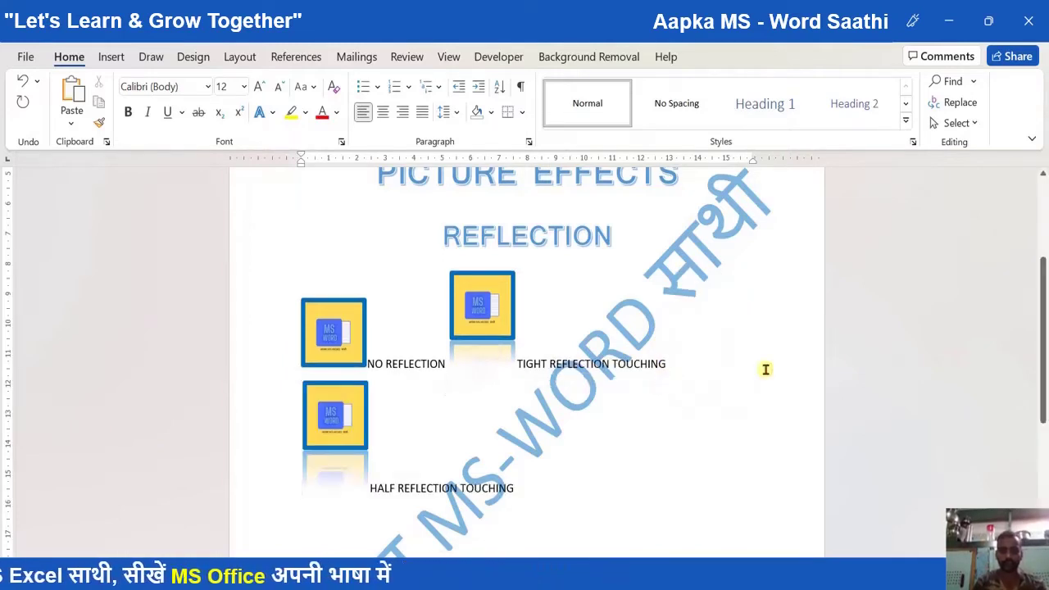
# Paste a fourth copy of the logo after the HALF REFLECTION TOUCHING label.
pyautogui.click(528, 489)
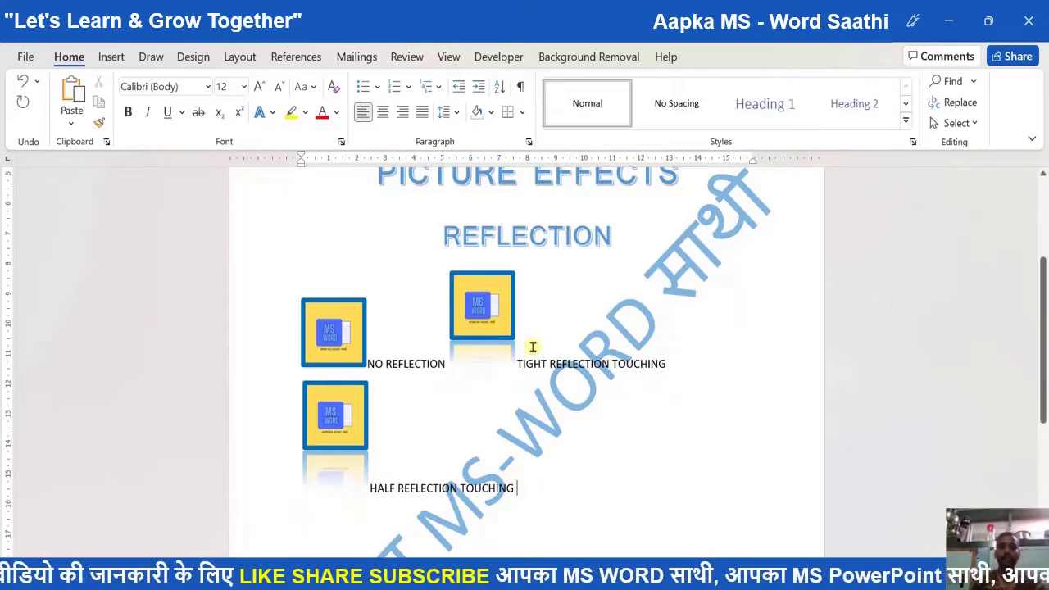
pyautogui.click(337, 404)
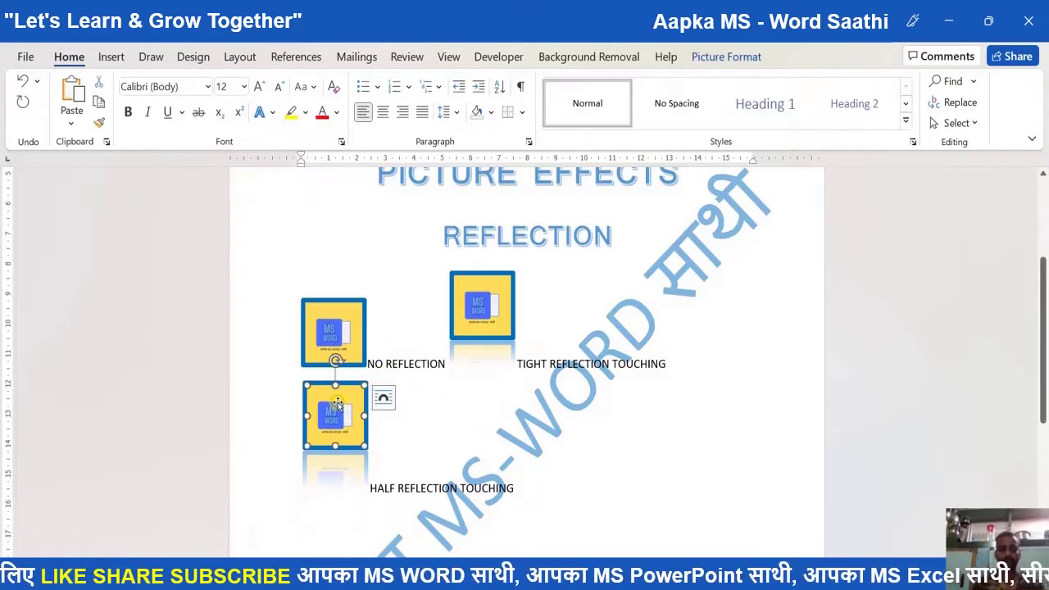
pyautogui.click(525, 466)
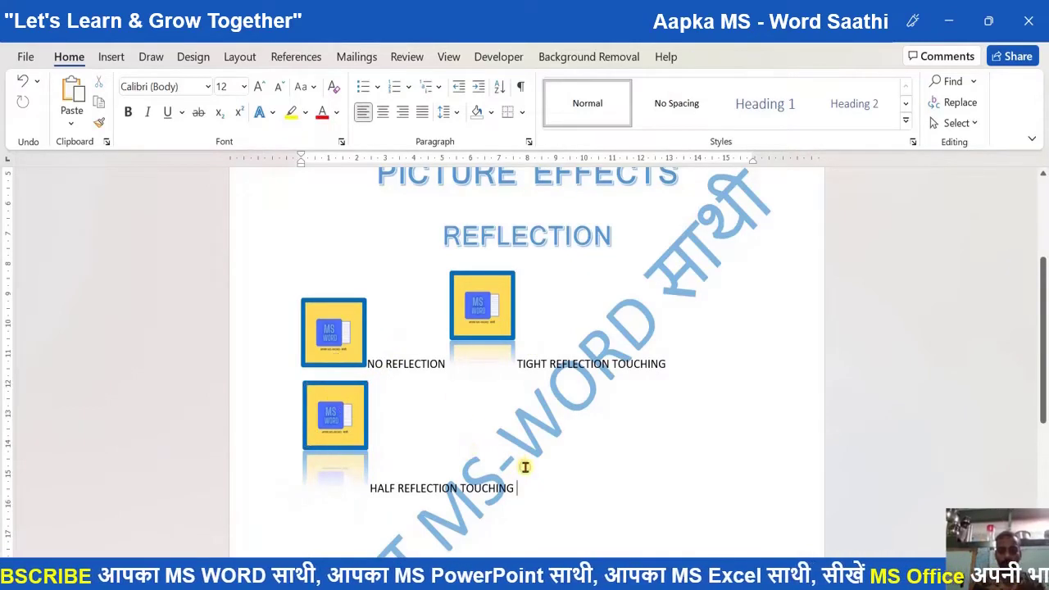
pyautogui.hotkey('ctrl', 'v')
# Open the Reflection shortcut menu under Picture Effects for the fourth logo, then dismiss it.
pyautogui.click(546, 407)
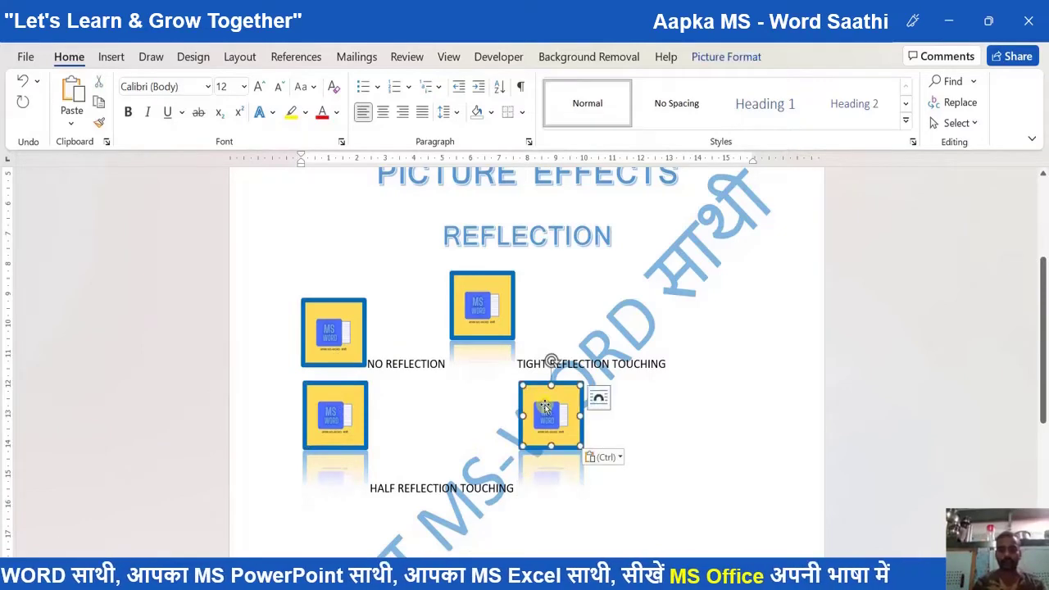
pyautogui.click(726, 56)
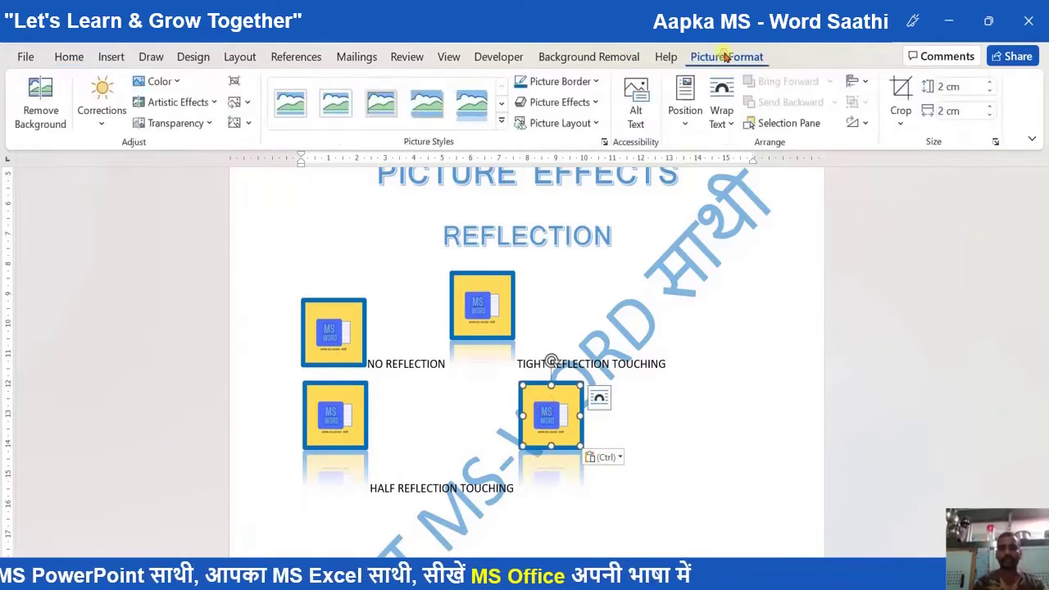
pyautogui.click(596, 105)
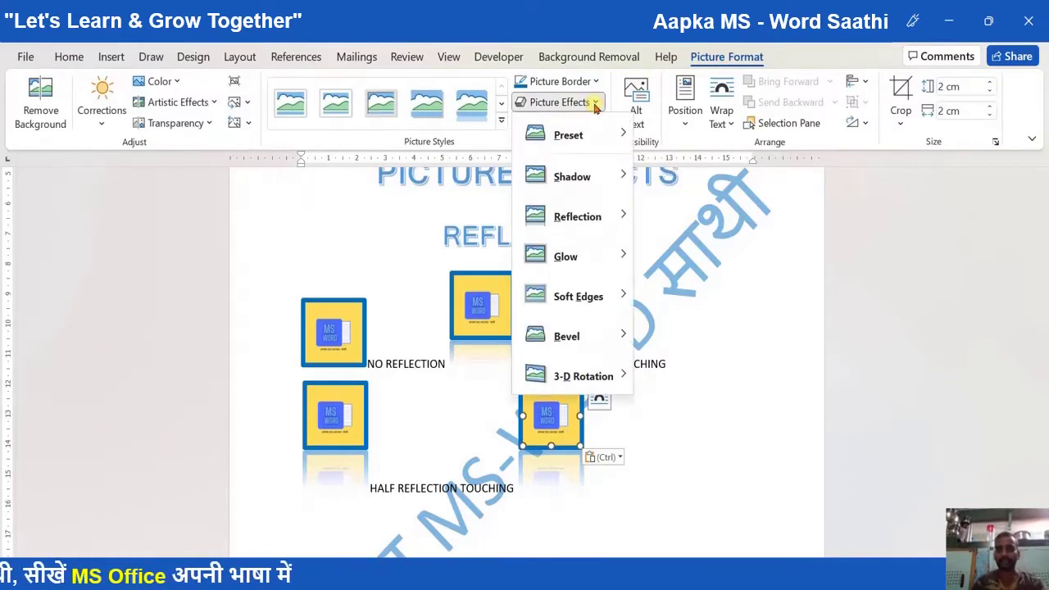
pyautogui.moveTo(596, 215)
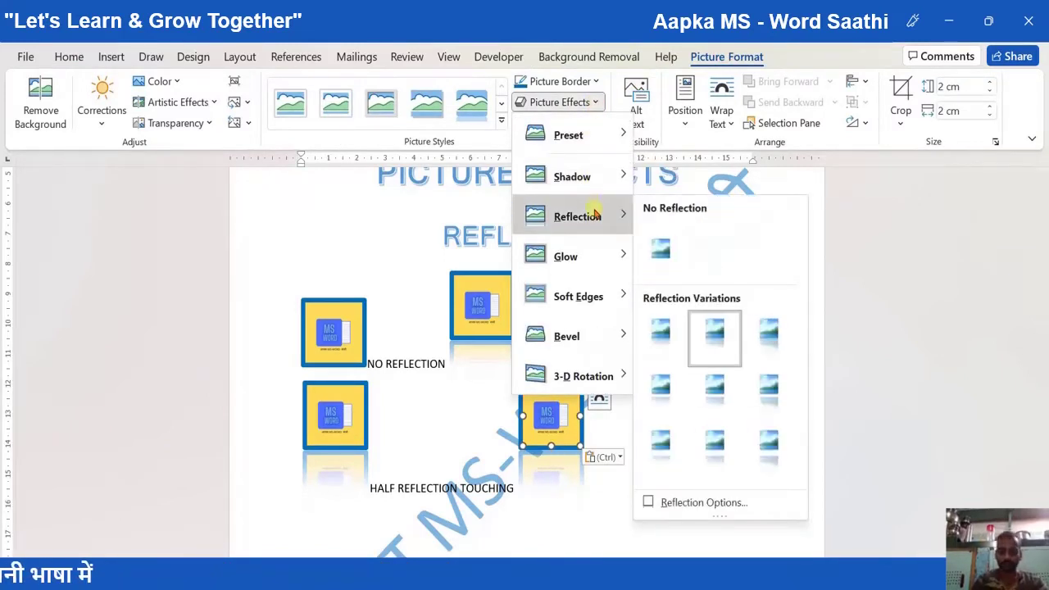
pyautogui.rightClick(596, 215)
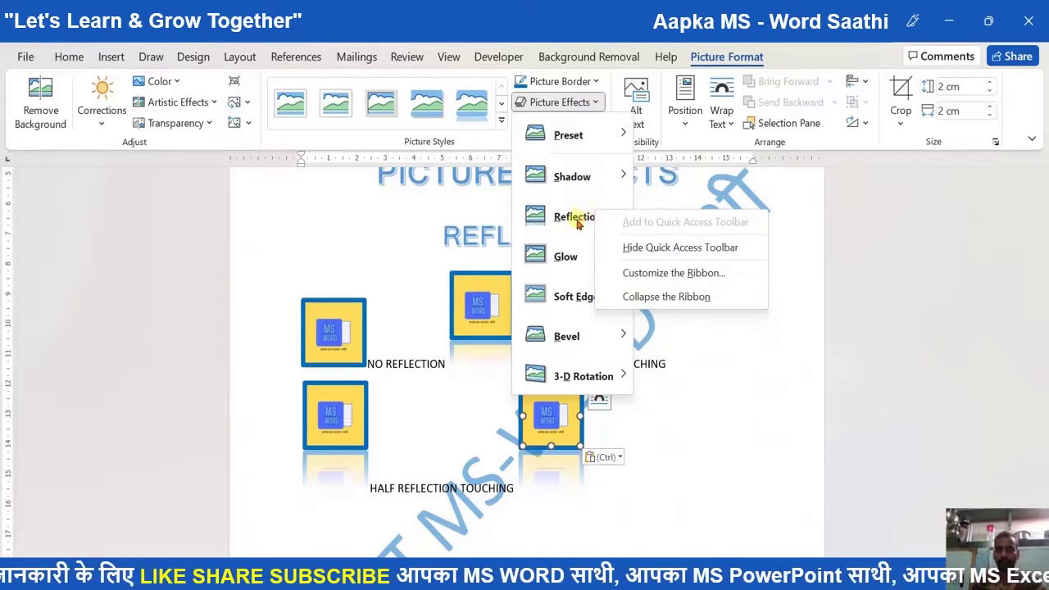
pyautogui.rightClick(576, 219)
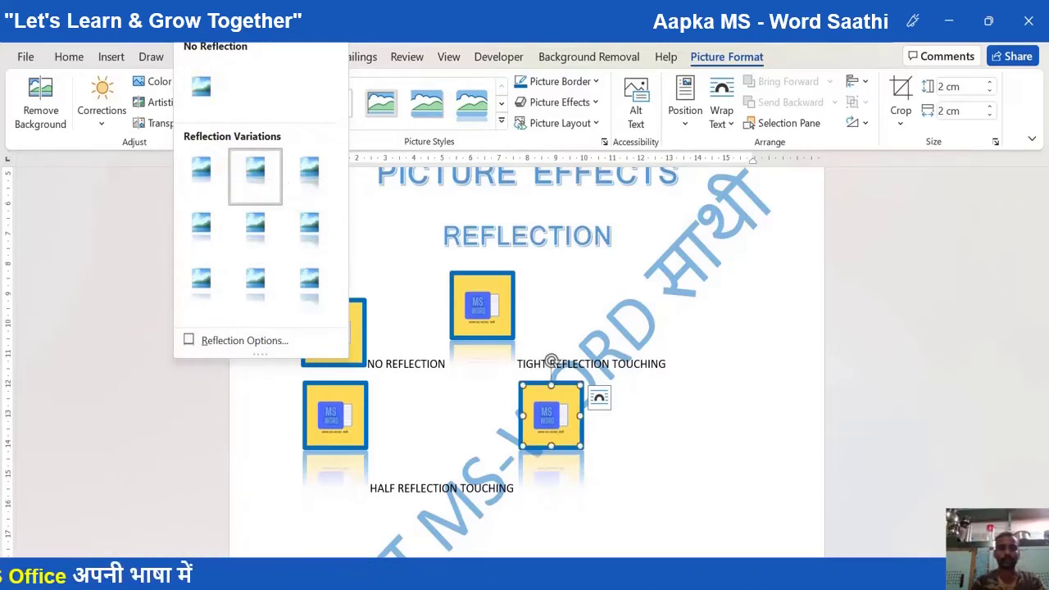
pyautogui.rightClick(205, 47)
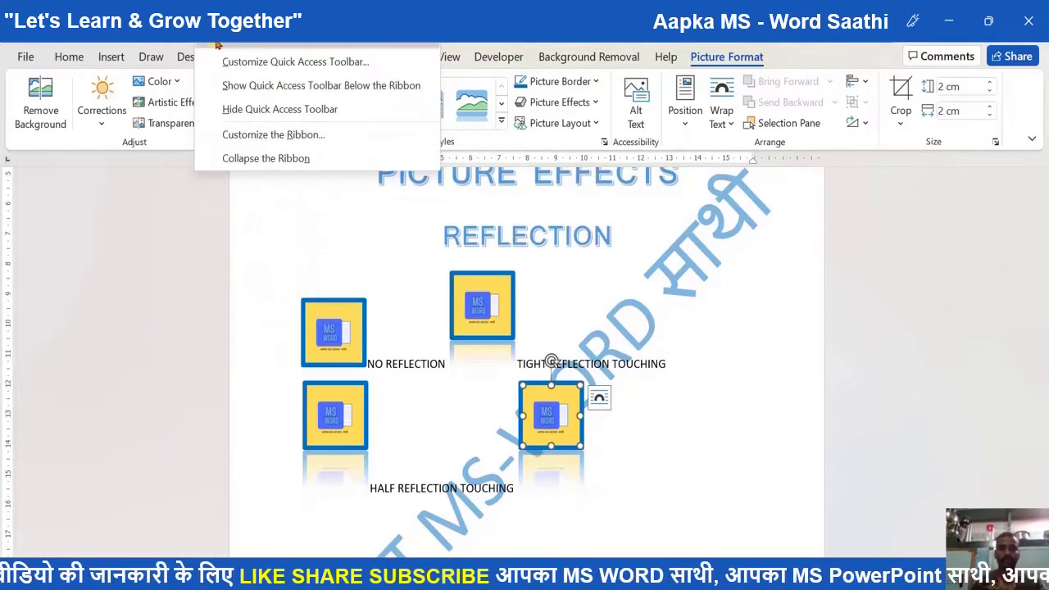
pyautogui.press('Escape')
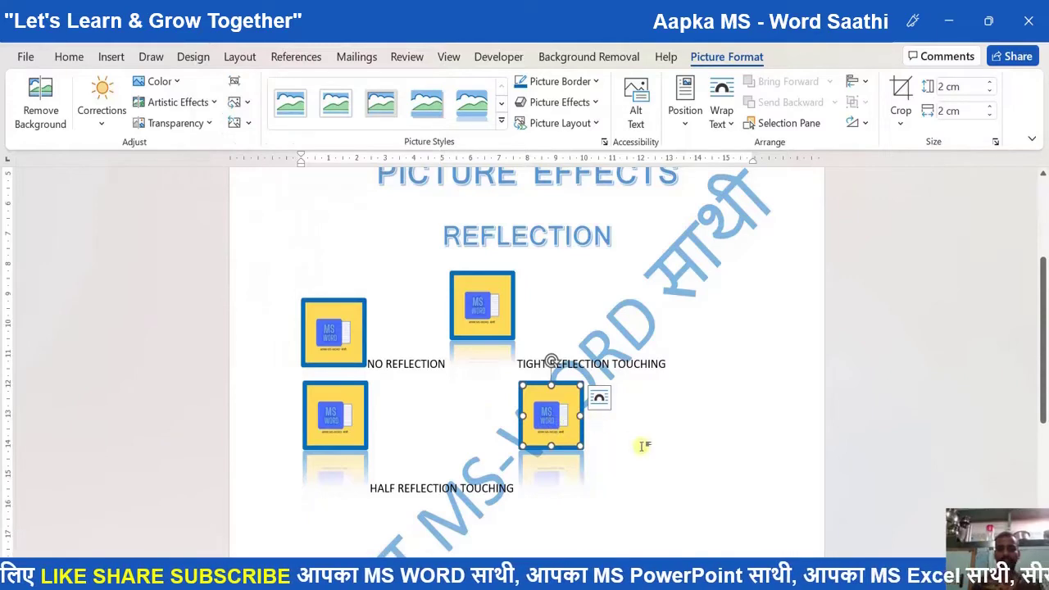
# Add the Reflection gallery to the Quick Access Toolbar.
pyautogui.click(642, 444)
pyautogui.click(550, 414)
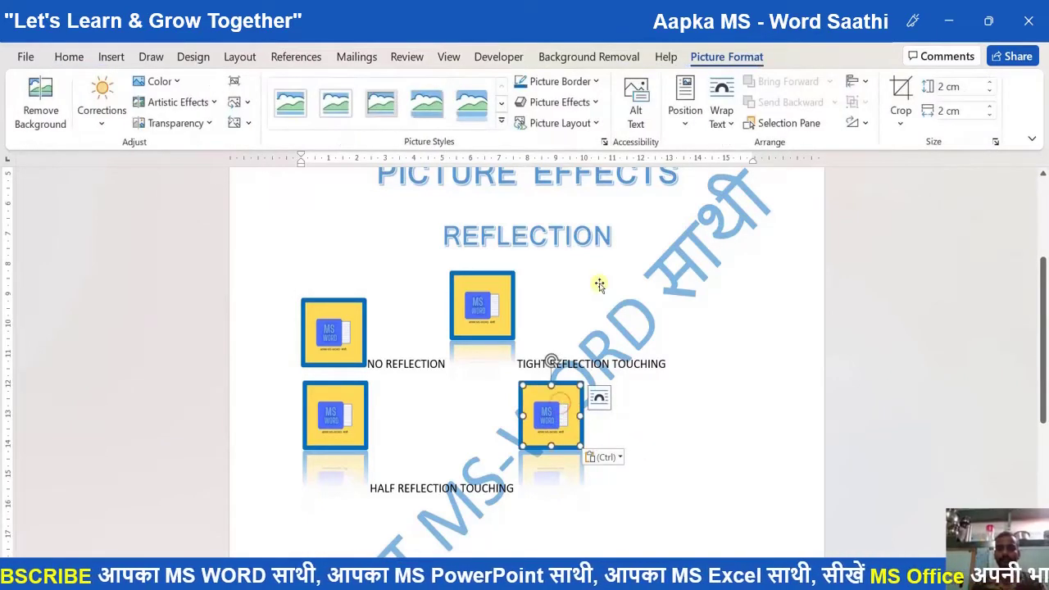
pyautogui.click(586, 103)
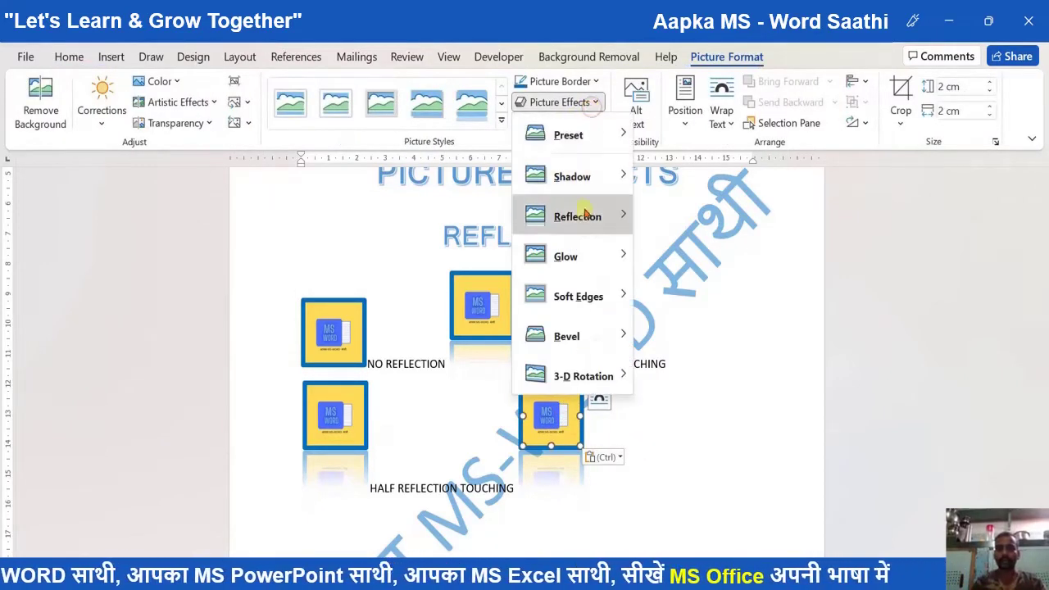
pyautogui.moveTo(585, 219)
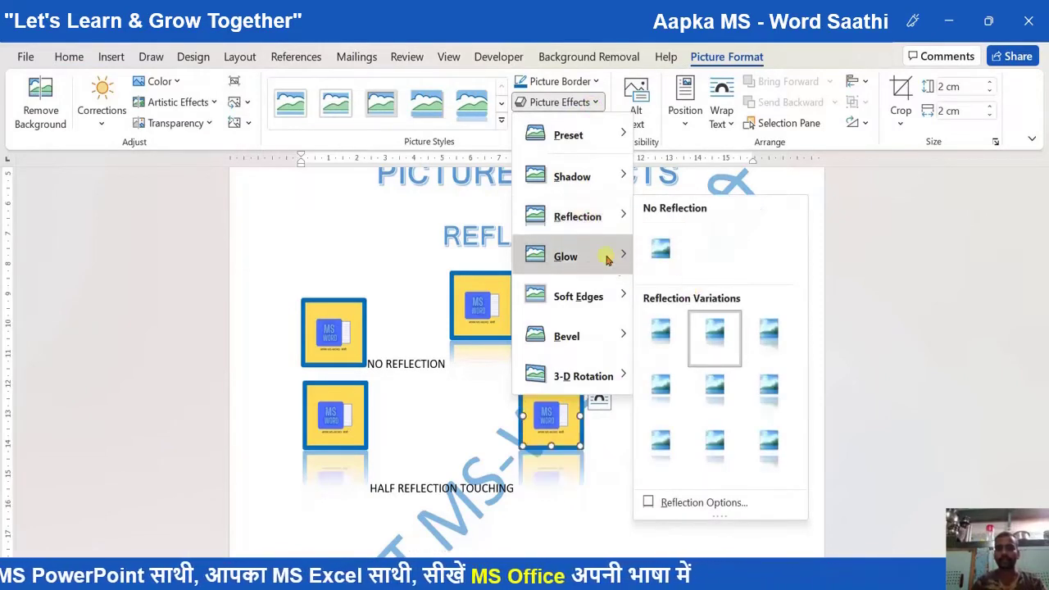
pyautogui.rightClick(584, 222)
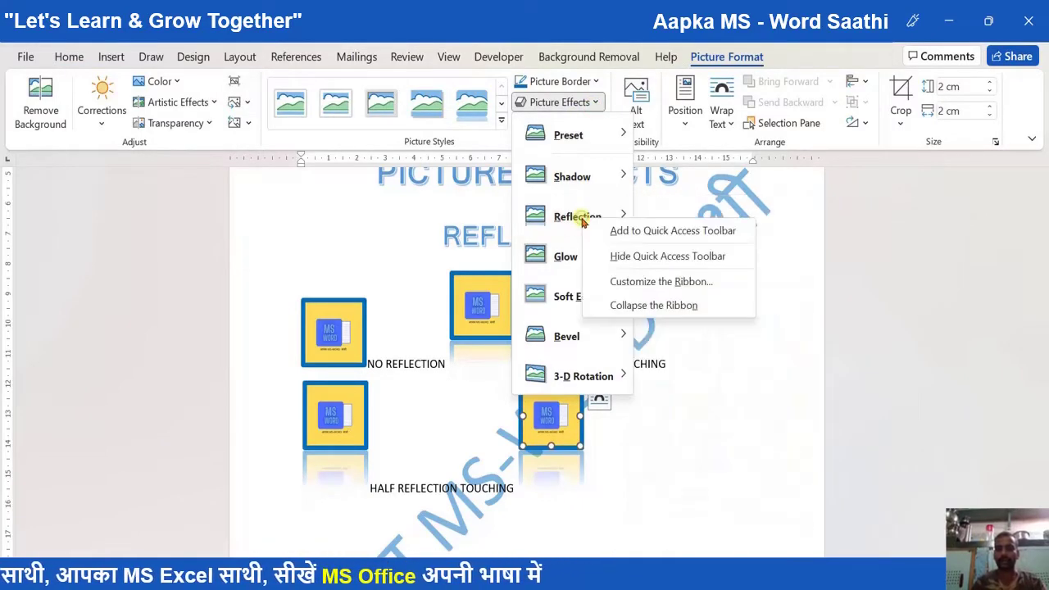
pyautogui.click(620, 232)
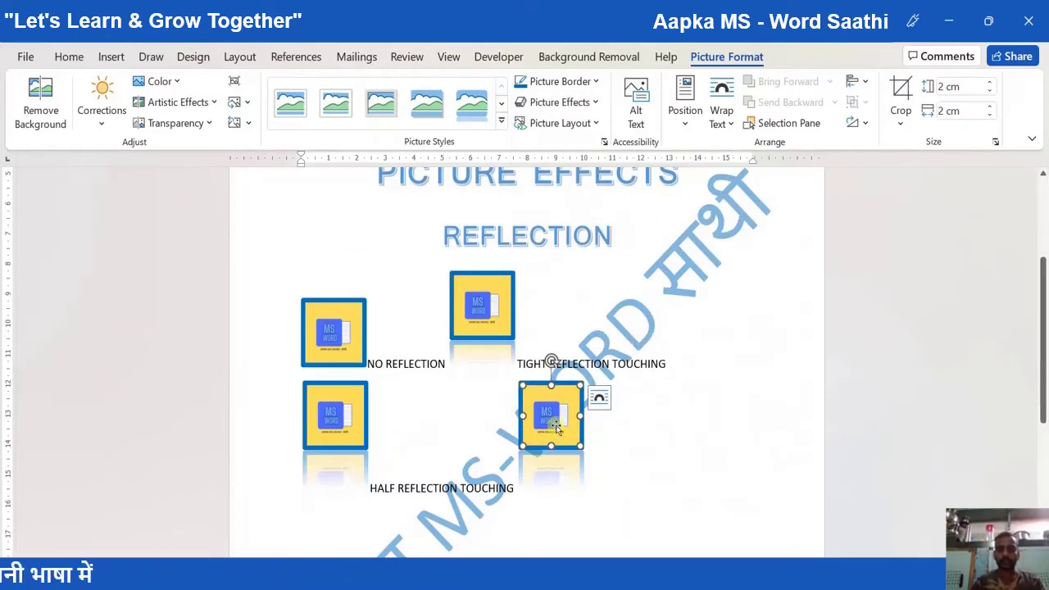
# Apply Full Reflection: Touching to the lower-right logo picture.
pyautogui.click(184, 24)
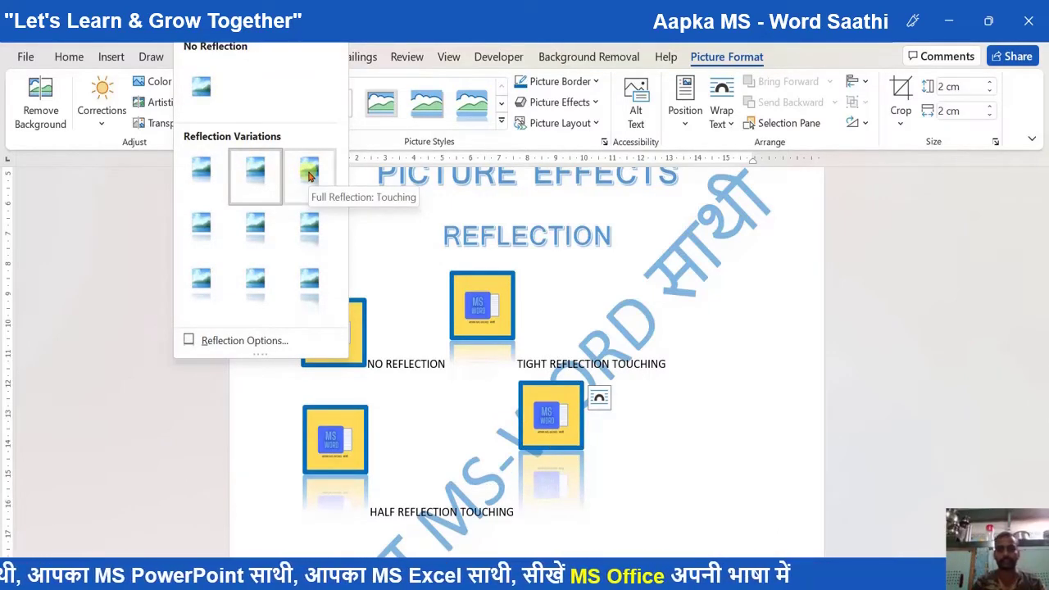
pyautogui.click(309, 175)
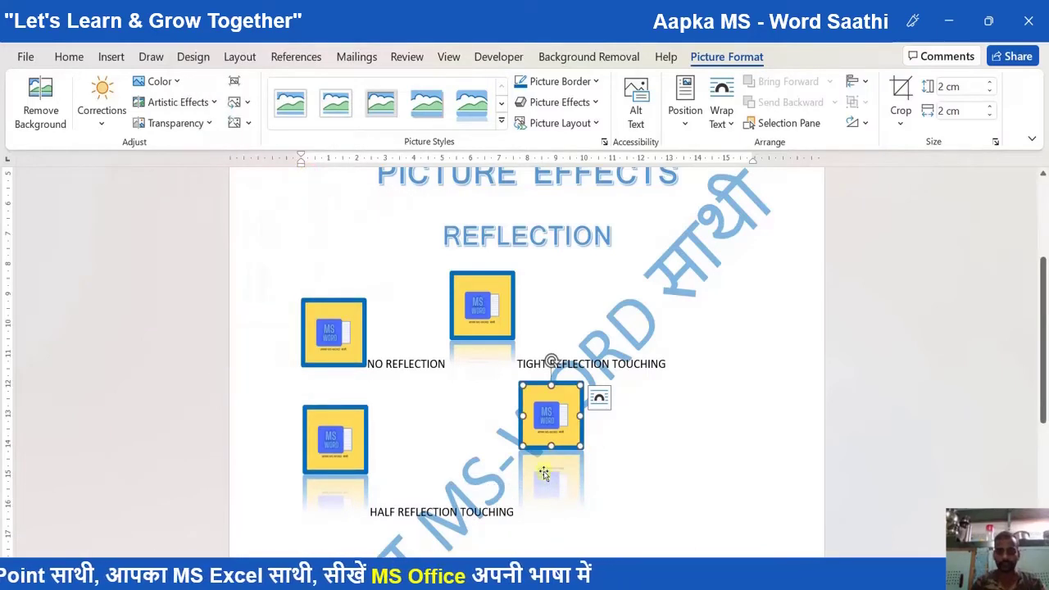
pyautogui.click(615, 445)
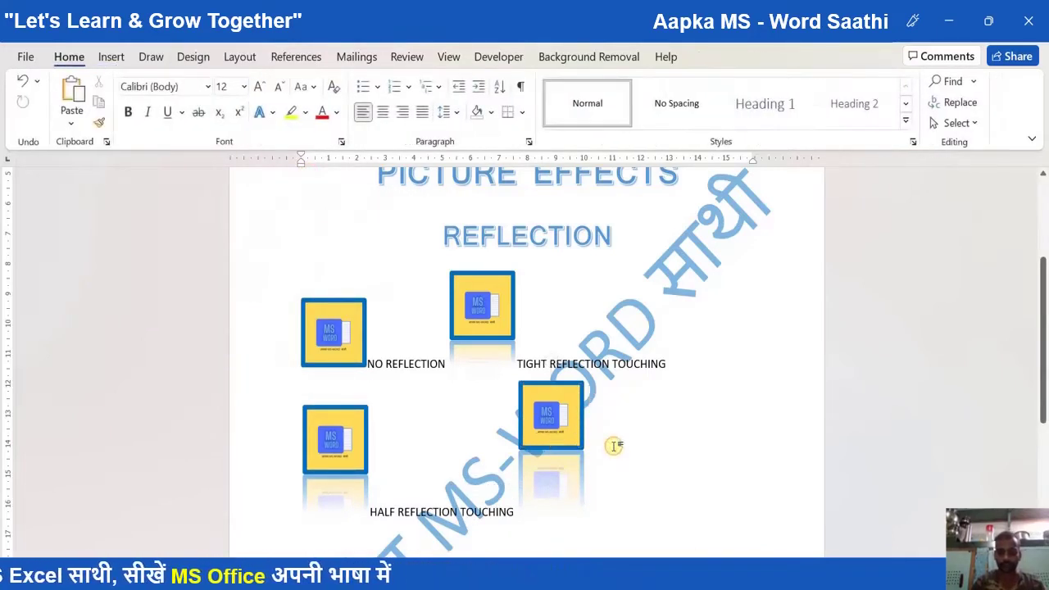
# Type FULL REFLECTION TOUCHING beside the lower-right logo and start a new line below.
pyautogui.click(590, 508)
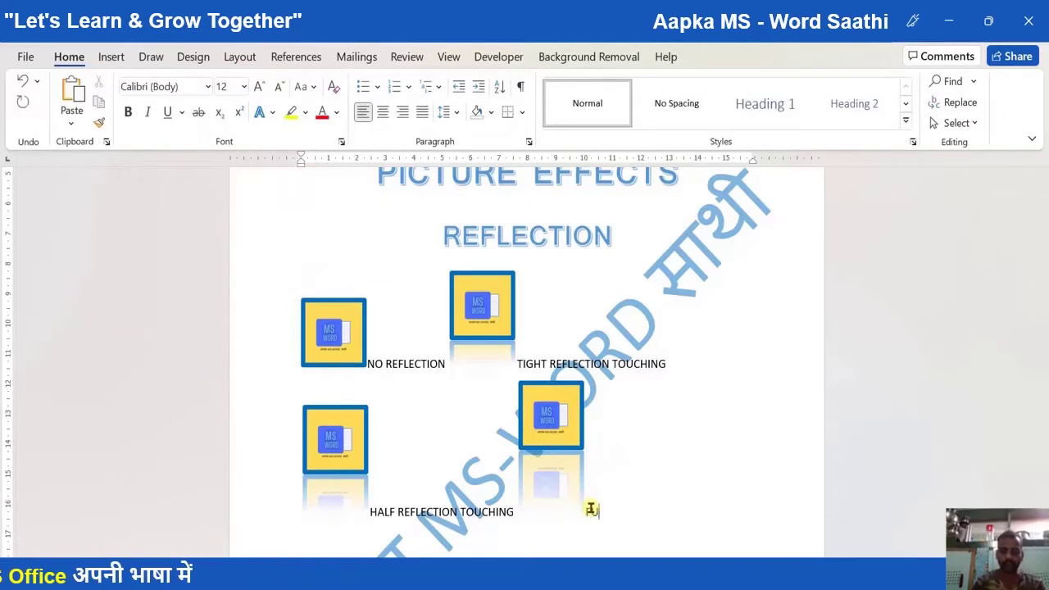
pyautogui.write('FULL REFLE')
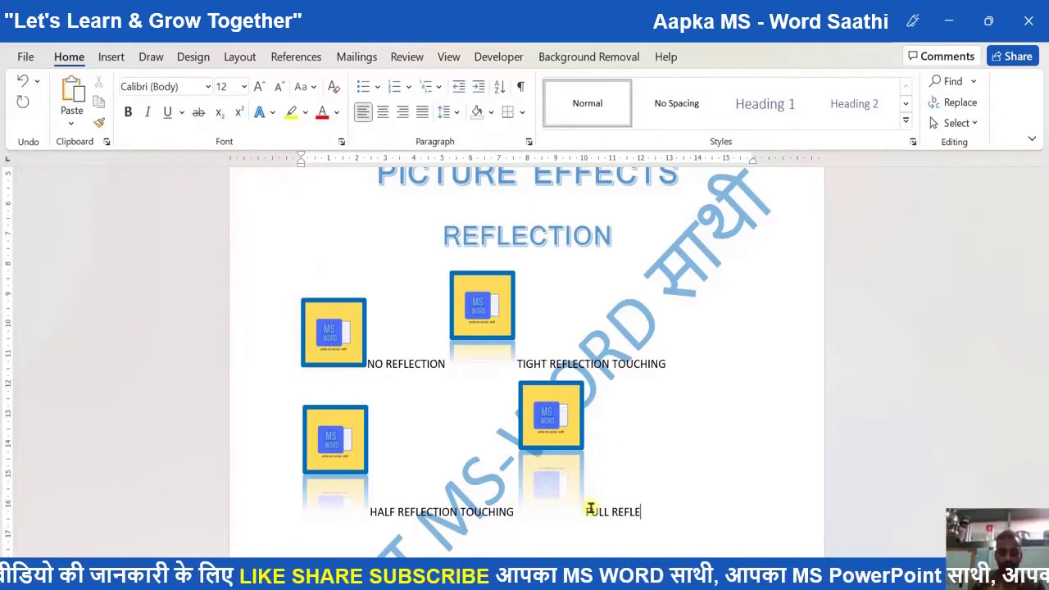
pyautogui.write('CTIO')
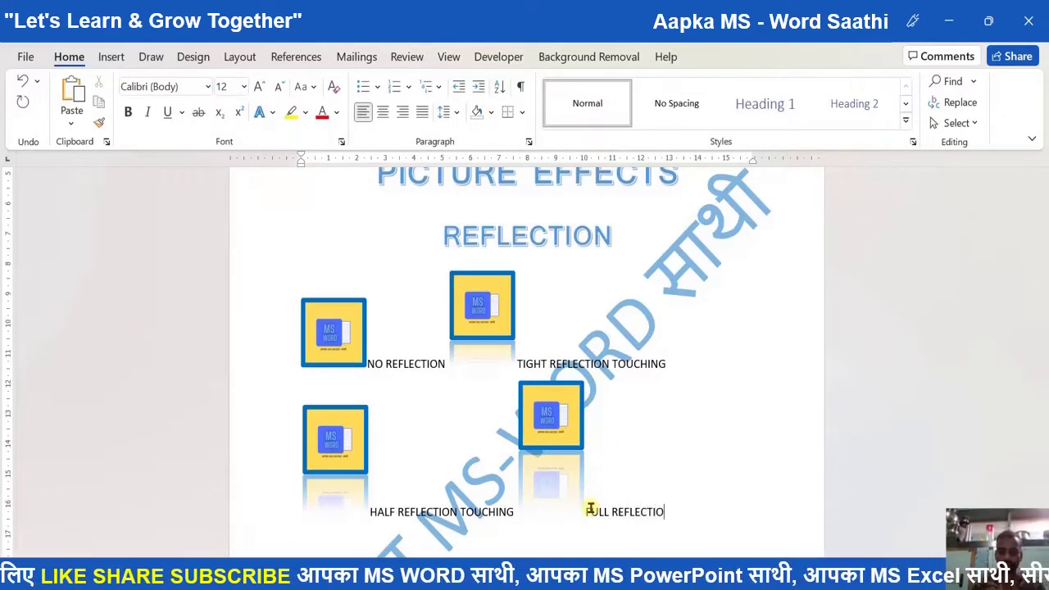
pyautogui.write('N TOUH')
pyautogui.press('BackSpace')
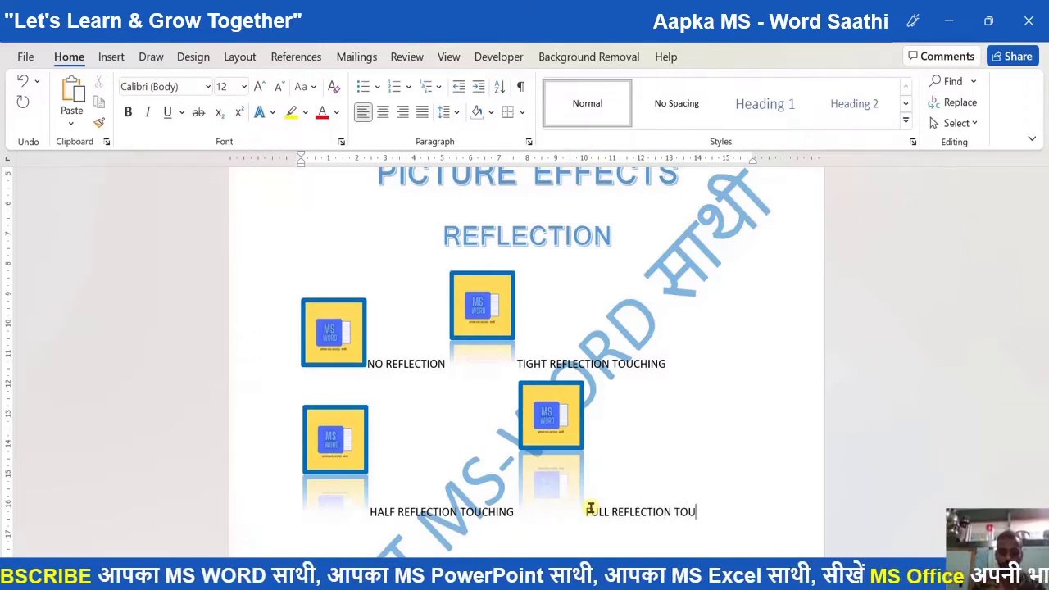
pyautogui.write('CHING')
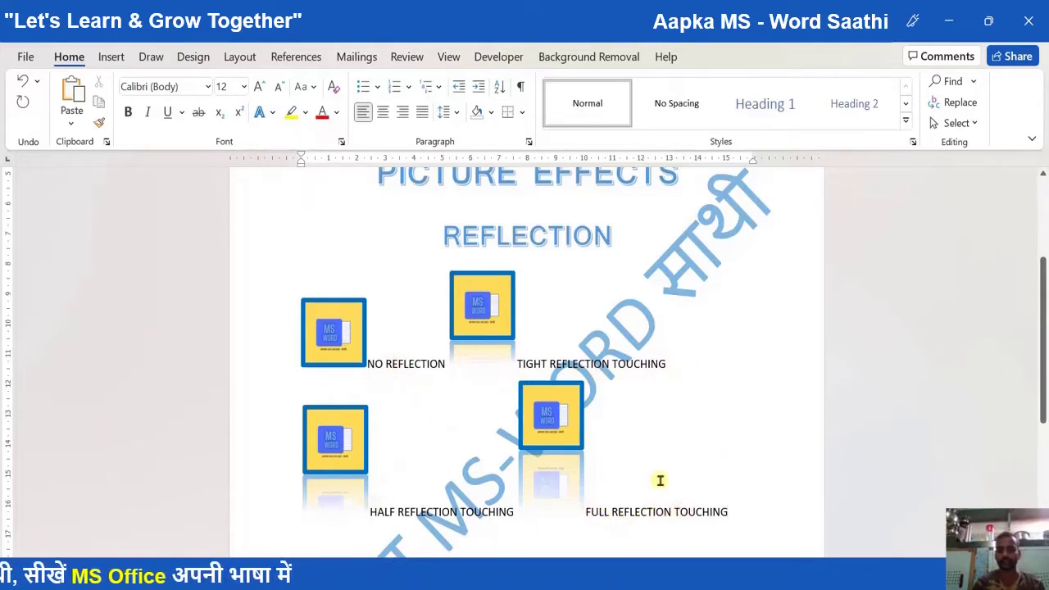
pyautogui.press('Return')
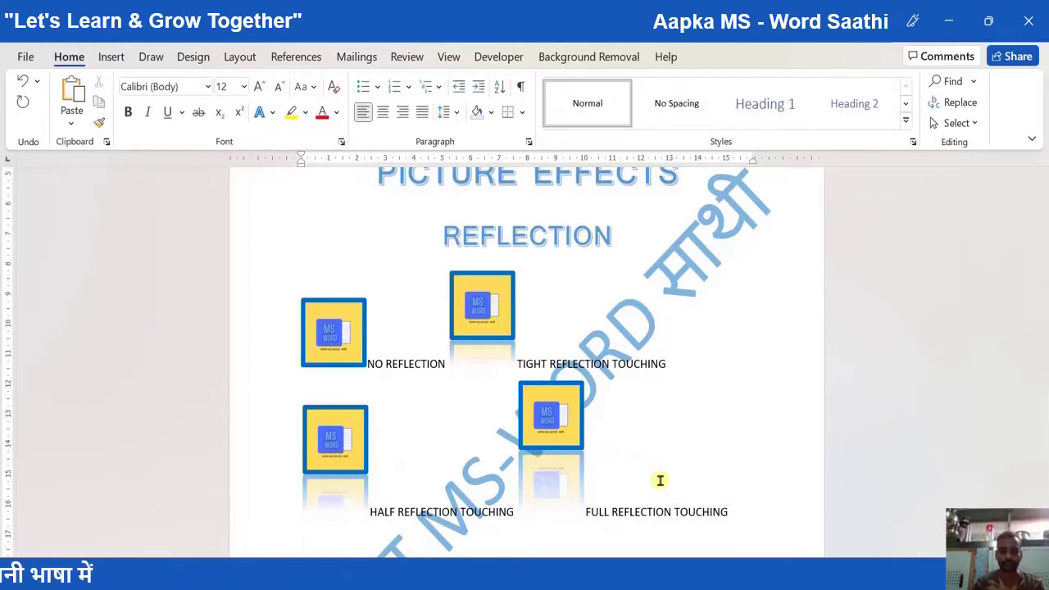
pyautogui.click(547, 419)
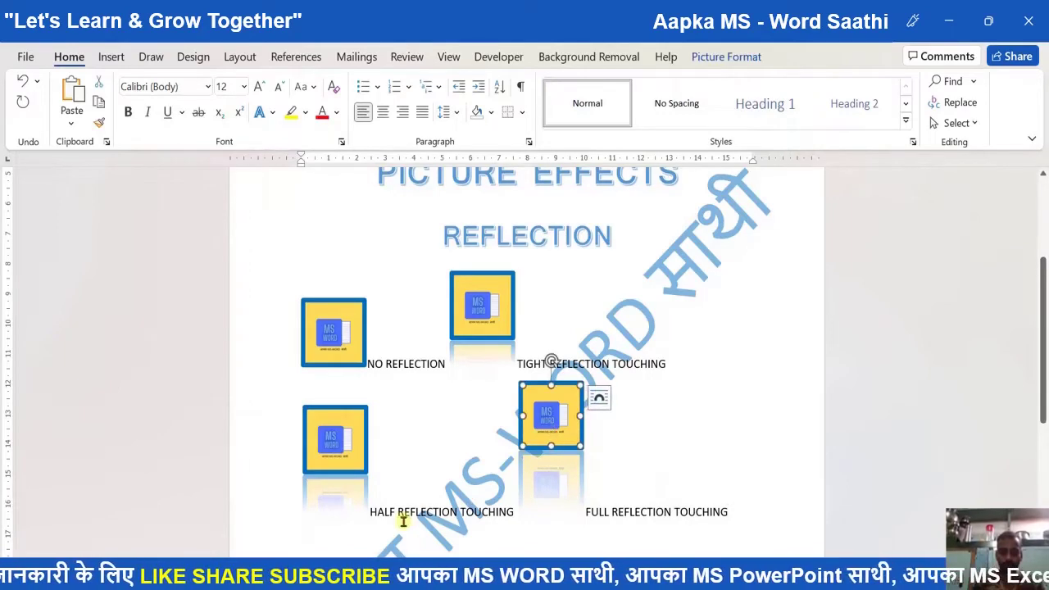
pyautogui.click(747, 511)
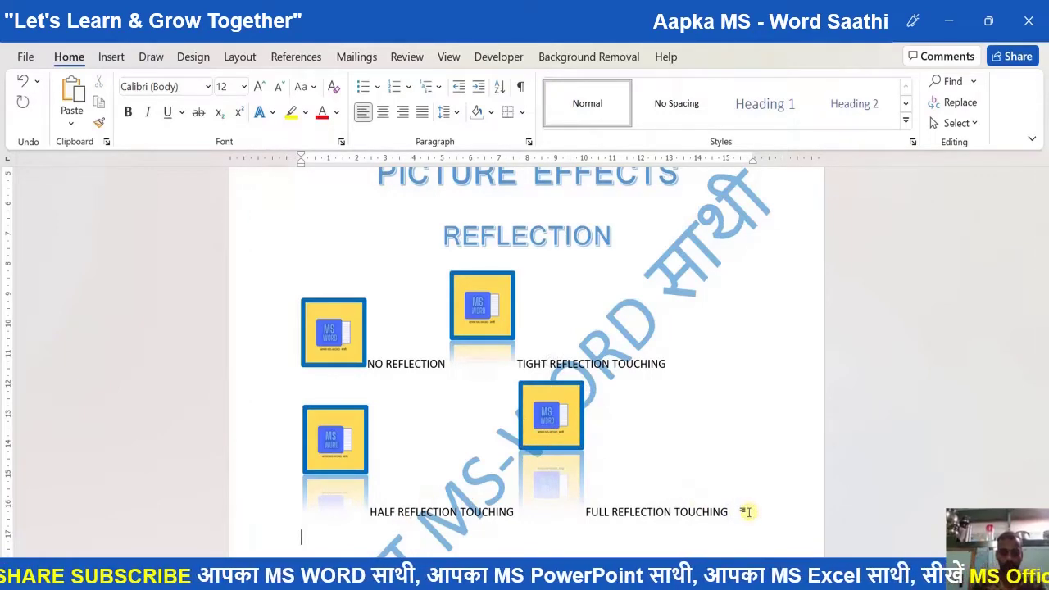
# Paste a logo copy and give it Tight Reflection: 4 point offset.
pyautogui.hotkey('ctrl', 'v')
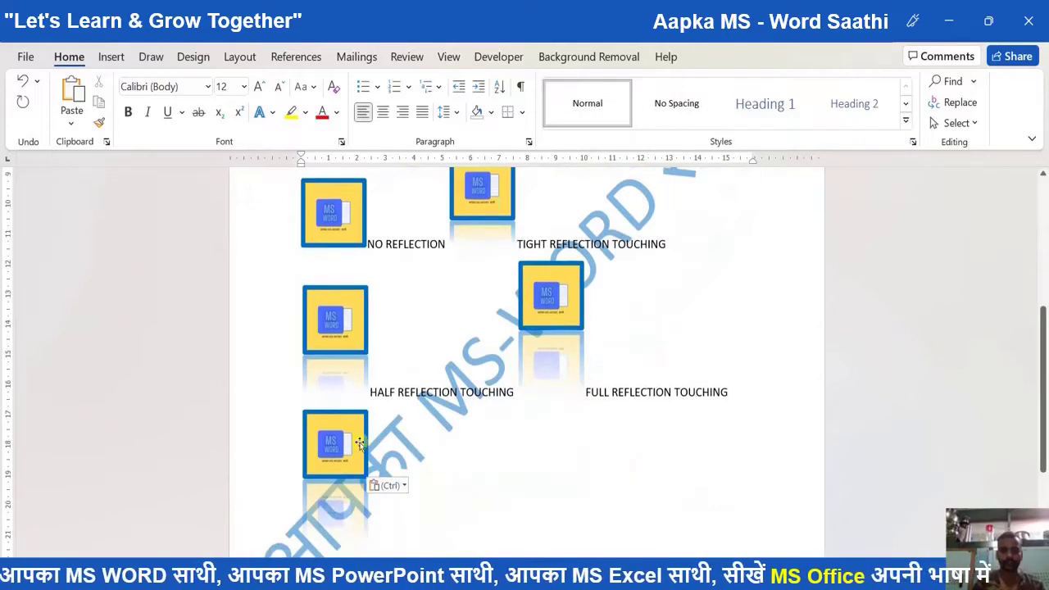
pyautogui.click(359, 444)
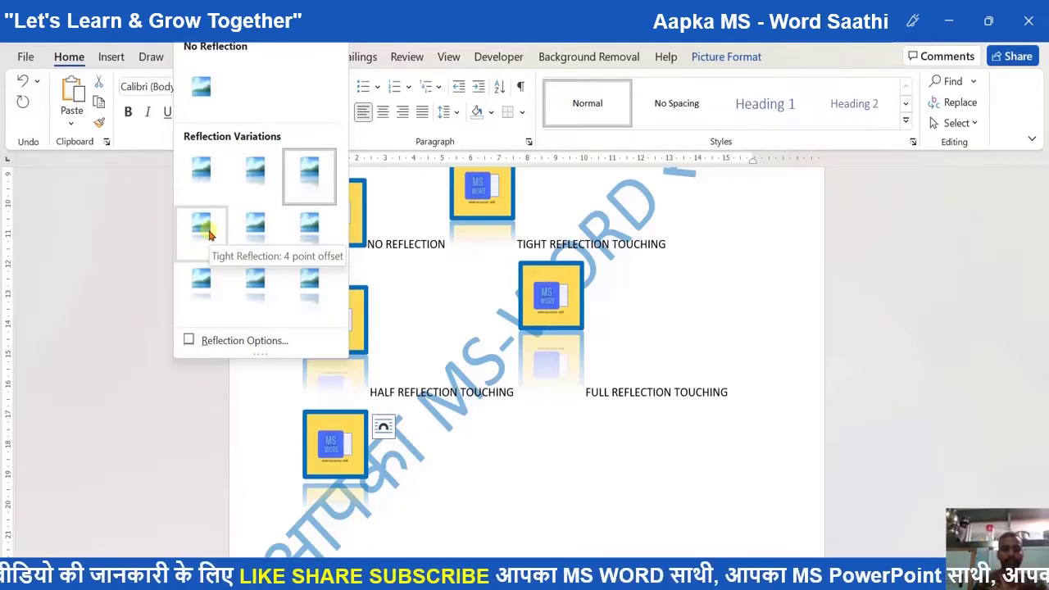
pyautogui.click(208, 235)
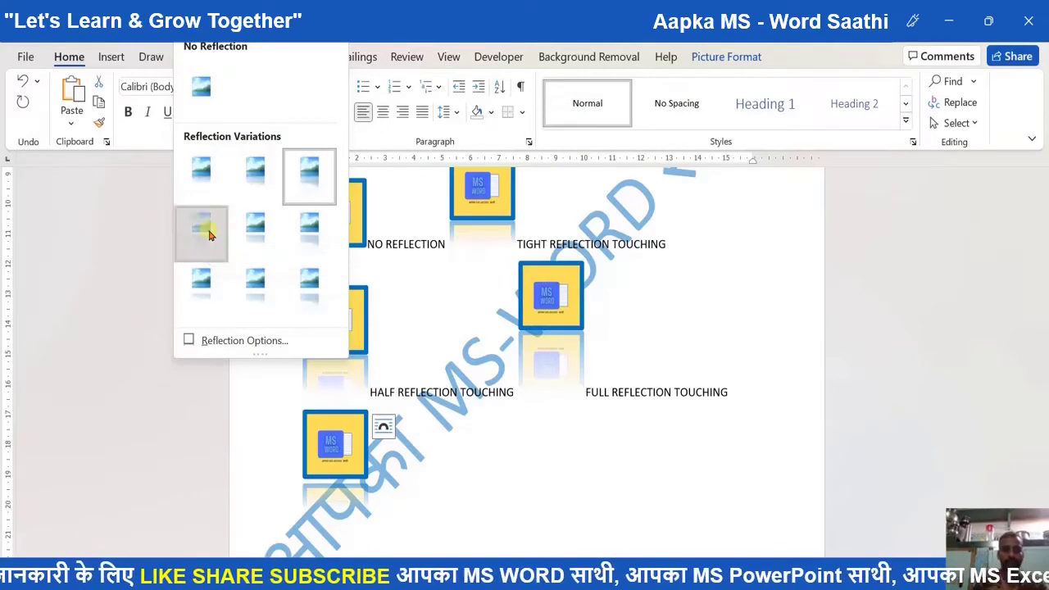
pyautogui.click(400, 462)
# Caption the lower-left logo TIGHT REFLECTION 4 POINT OFFSET.
pyautogui.write('TIGH')
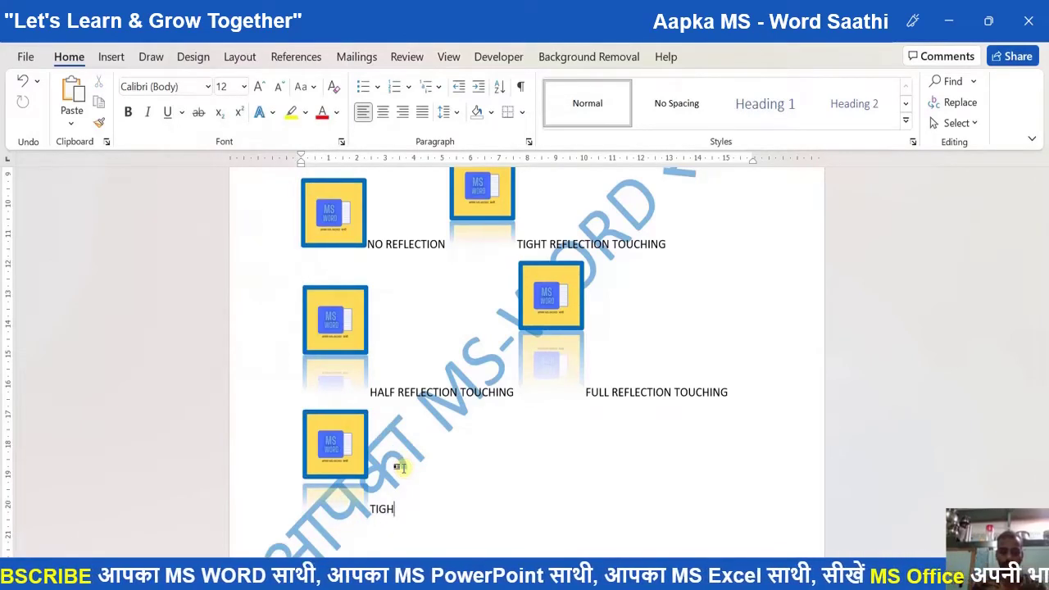
pyautogui.write('T RE')
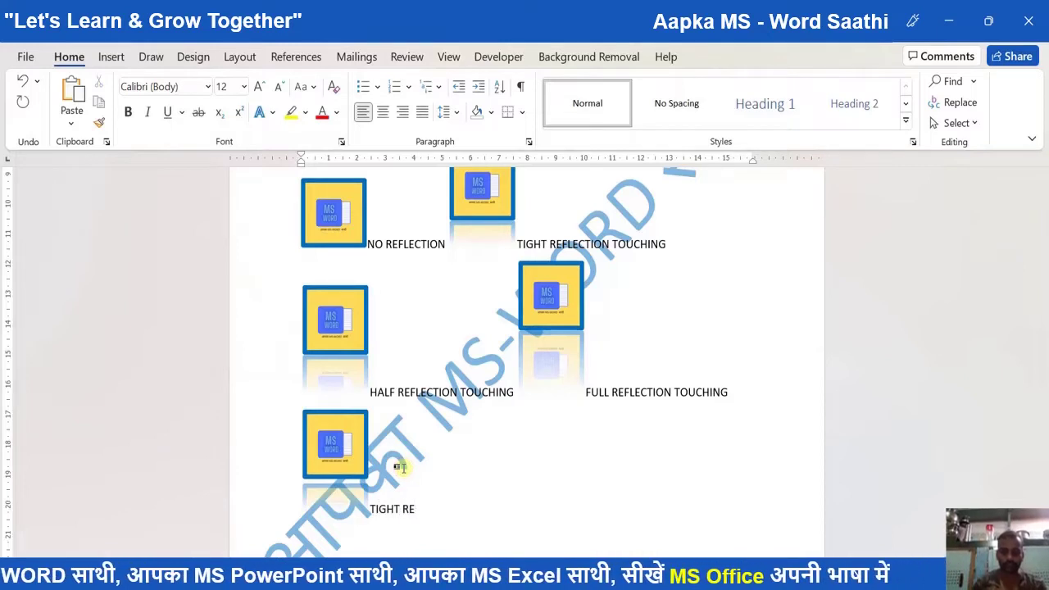
pyautogui.write('FLECTION')
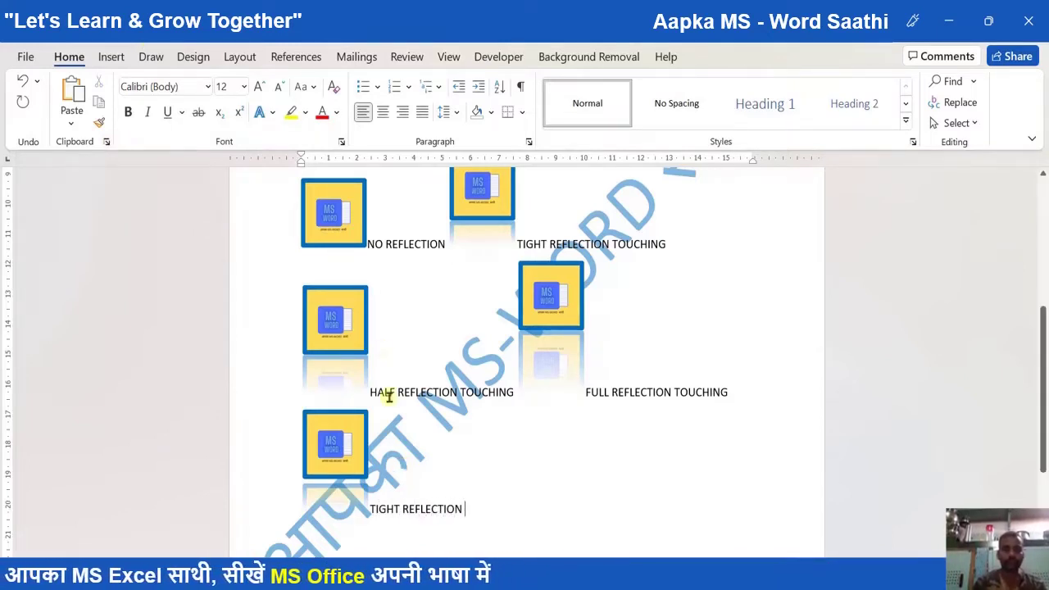
pyautogui.click(360, 439)
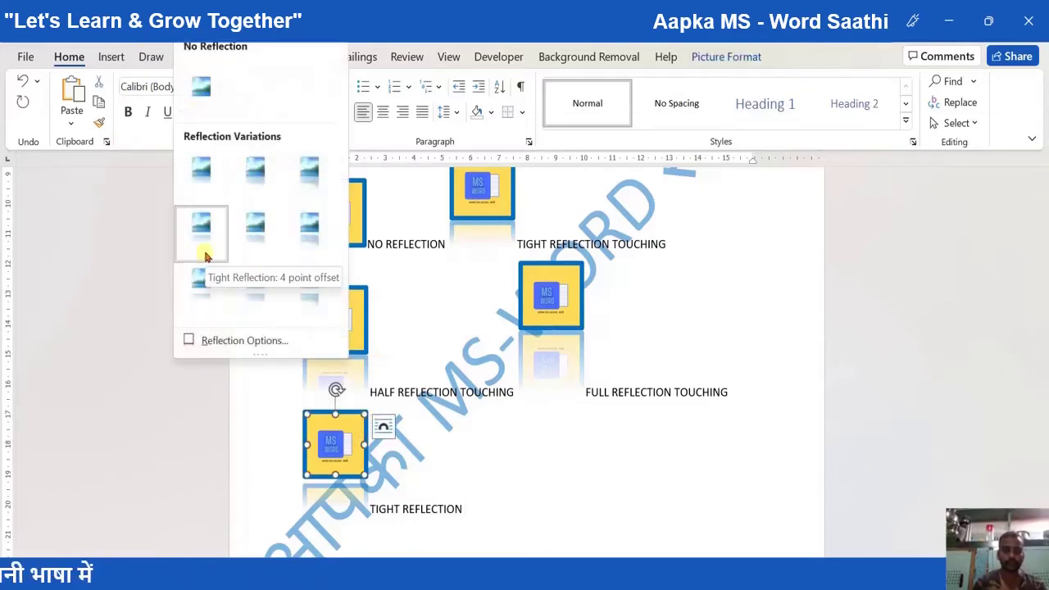
pyautogui.click(482, 502)
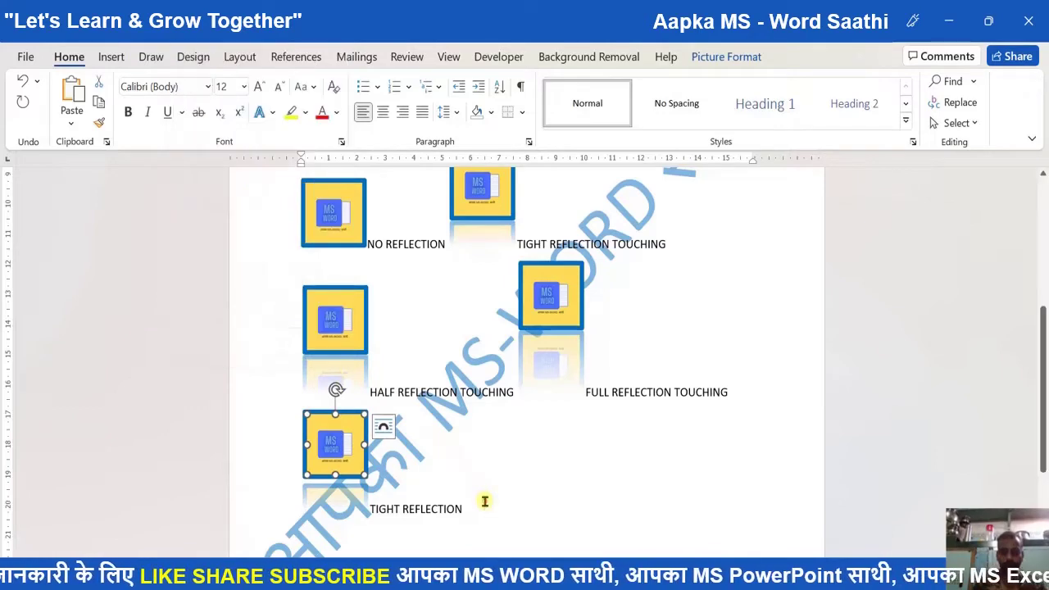
pyautogui.click(482, 509)
pyautogui.write('4')
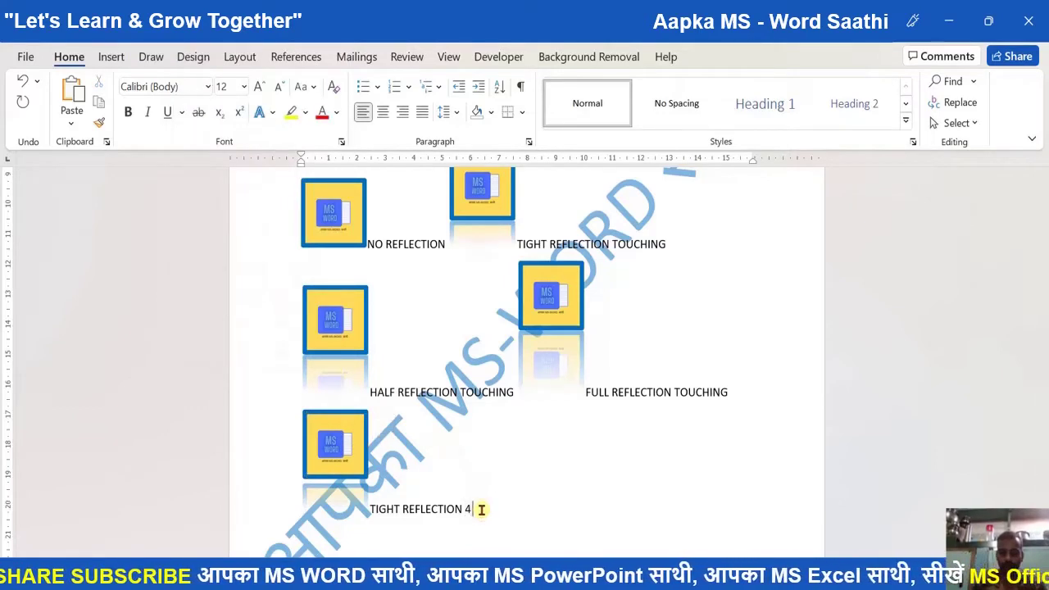
pyautogui.write(' PTOINT ')
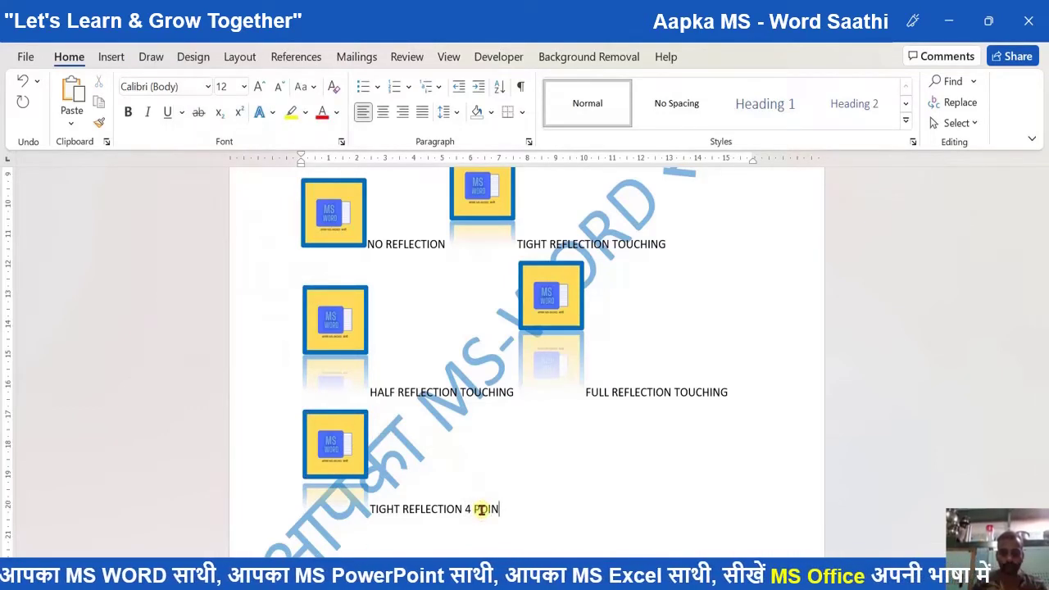
pyautogui.write('OFFE')
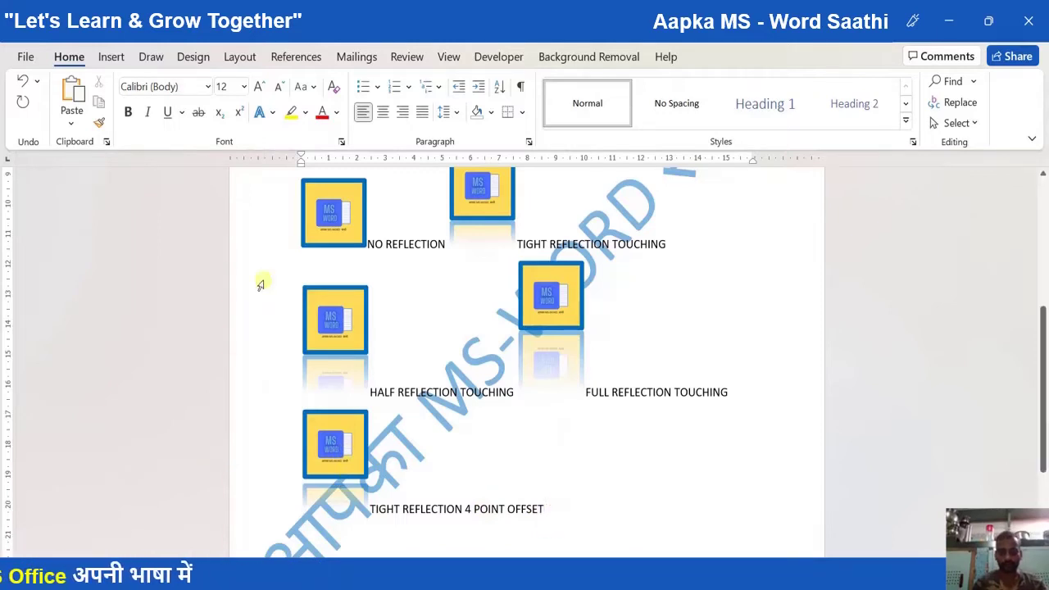
pyautogui.click(332, 234)
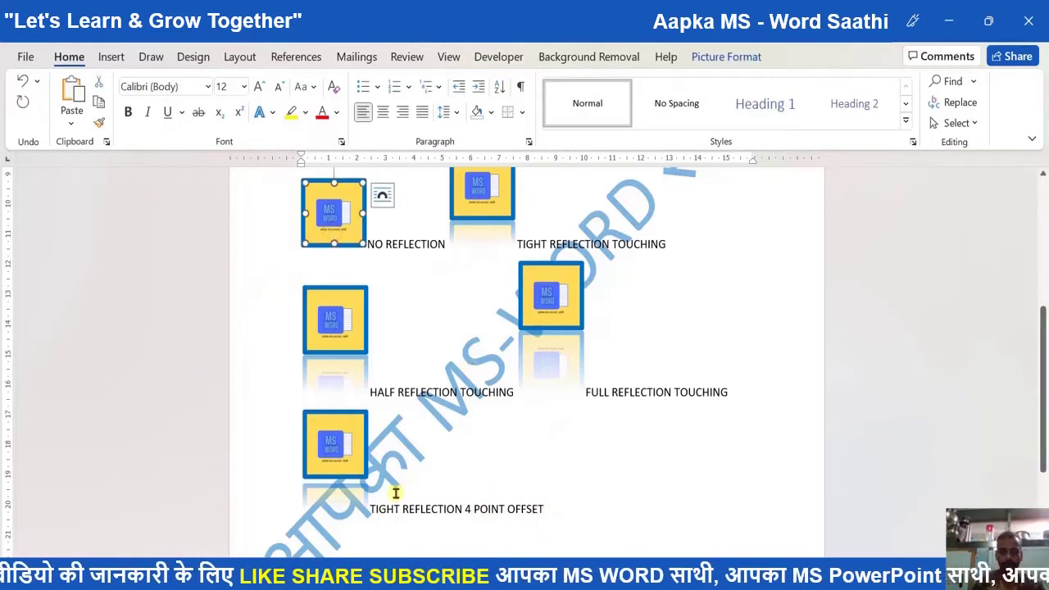
# Paste a logo copy beside the caption and apply Half Reflection: 4 point offset.
pyautogui.click(561, 498)
pyautogui.hotkey('ctrl', 'v')
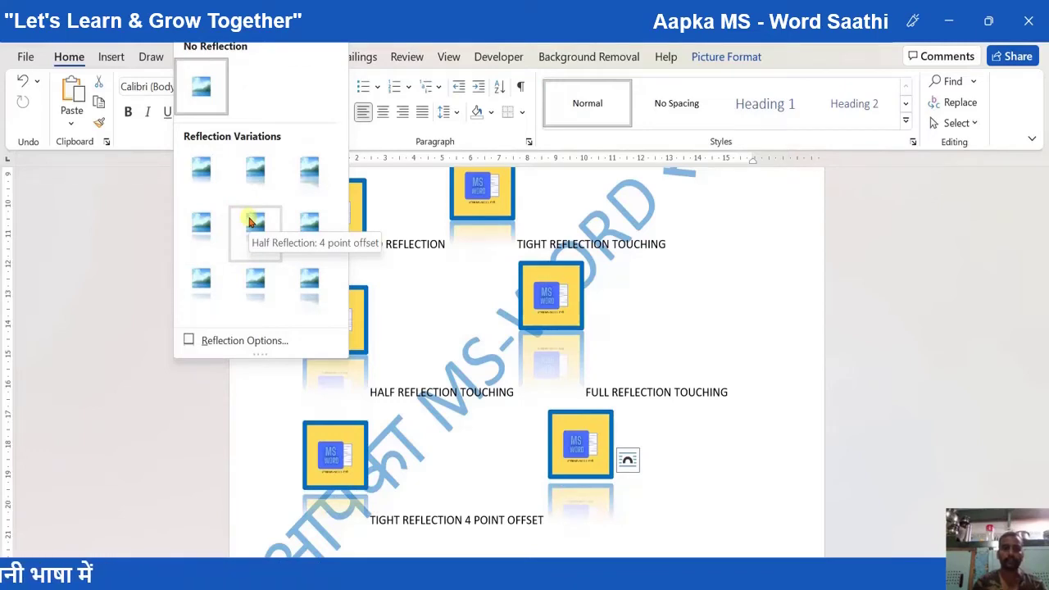
pyautogui.click(251, 221)
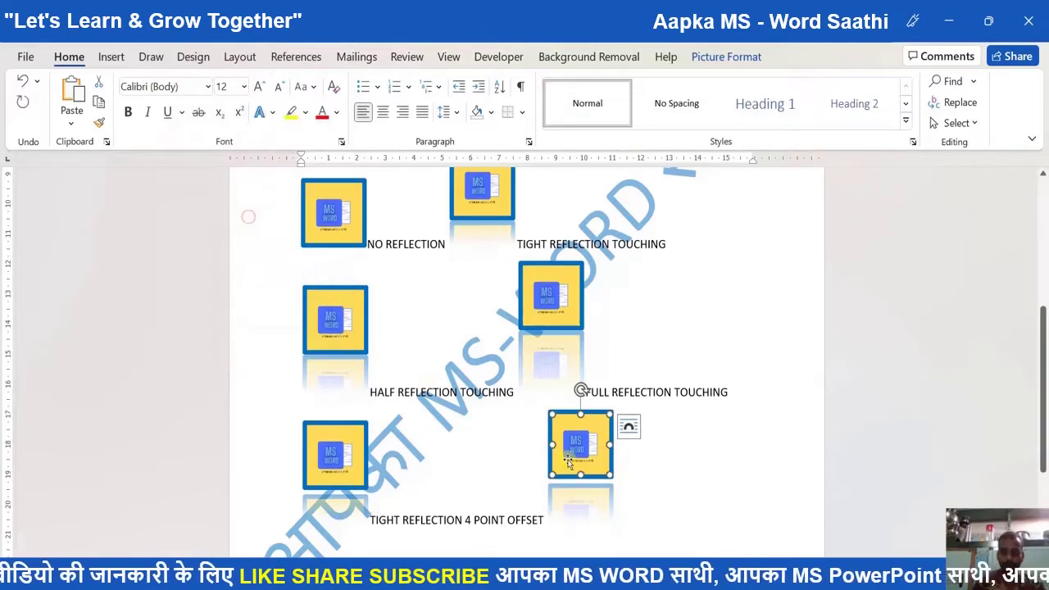
# Caption it HALF REFCLETION 4 POINT OFFSET, widen the right margin, and paste another copy.
pyautogui.click(638, 511)
pyautogui.write('HAK')
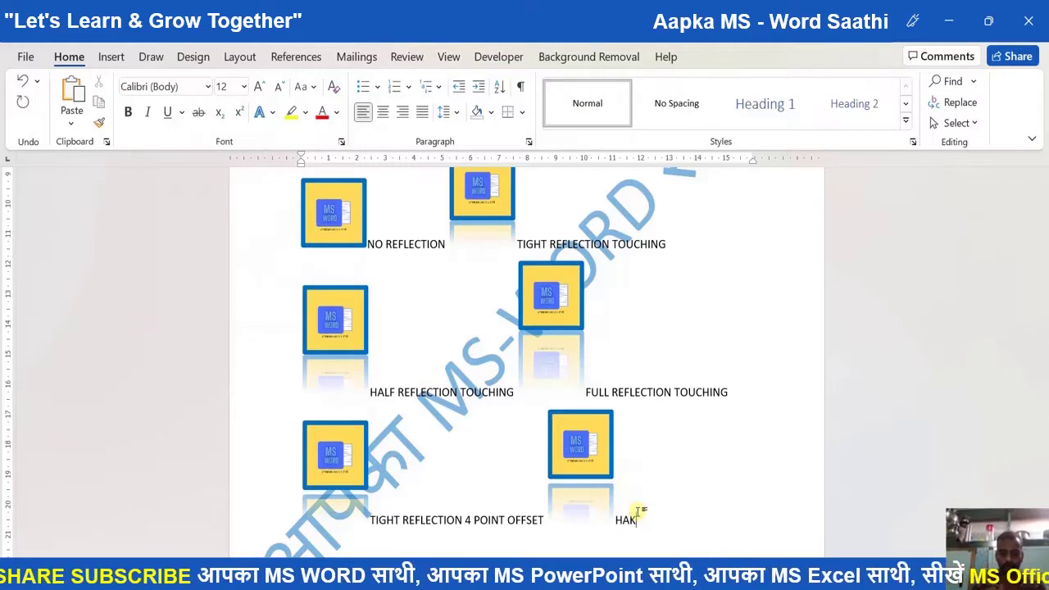
pyautogui.press('BackSpace')
pyautogui.write('LF RE')
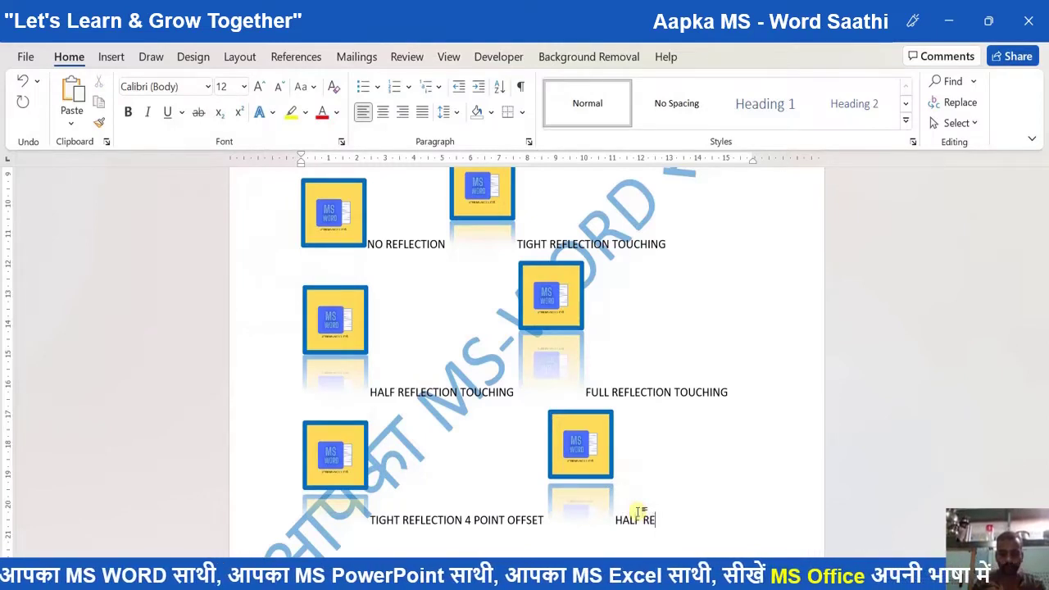
pyautogui.write('FCLETION 4 POINT')
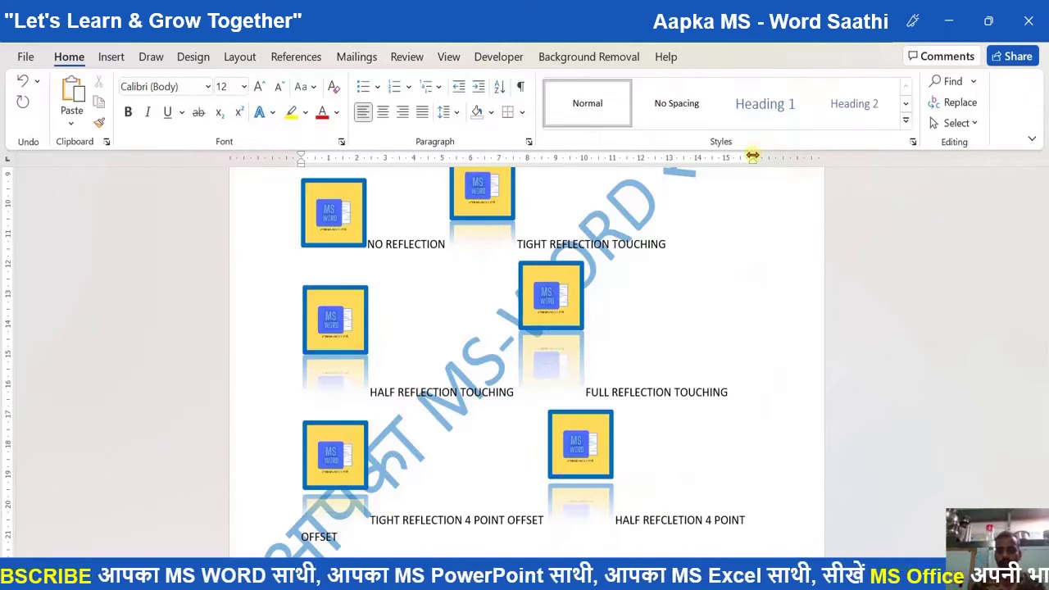
pyautogui.moveTo(752, 156); pyautogui.dragTo(788, 156)
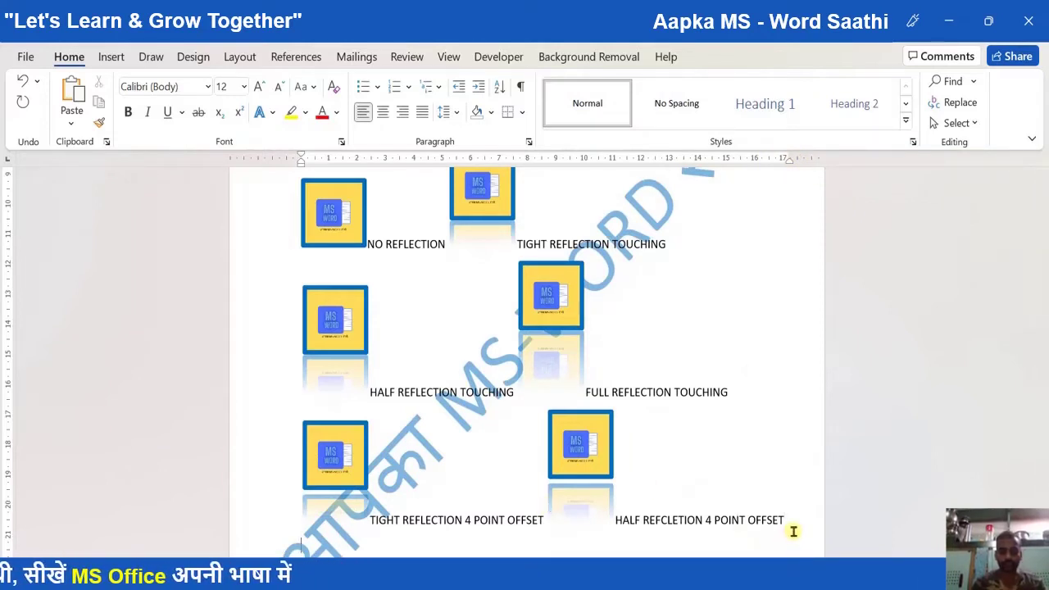
pyautogui.hotkey('ctrl', 'v')
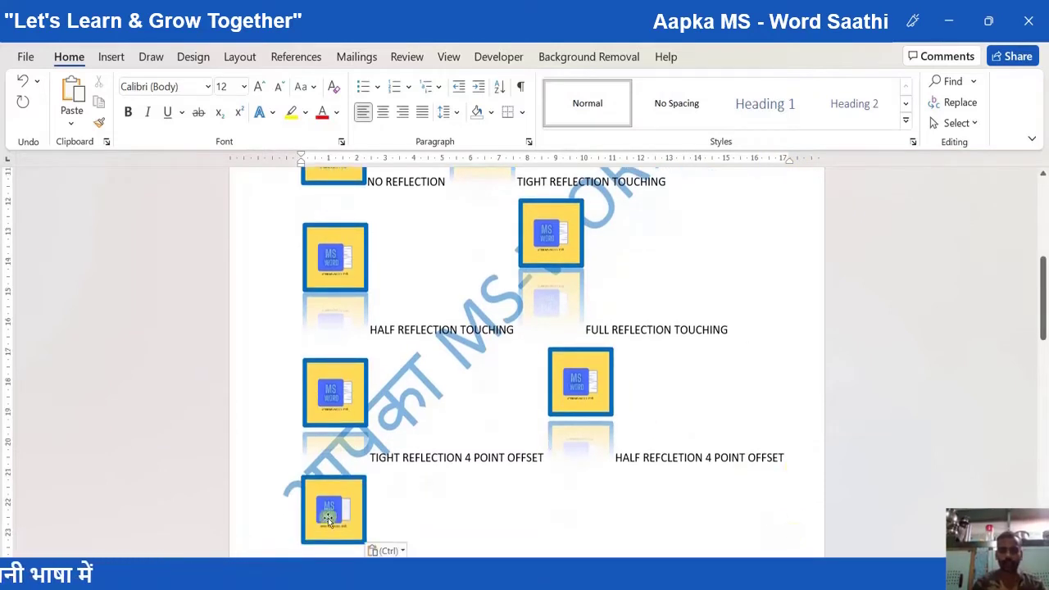
# Give the seventh logo Full Reflection: 4 point offset, caption it FULL REFLCTION 4 POINT OFFSET, and paste another copy.
pyautogui.click(344, 512)
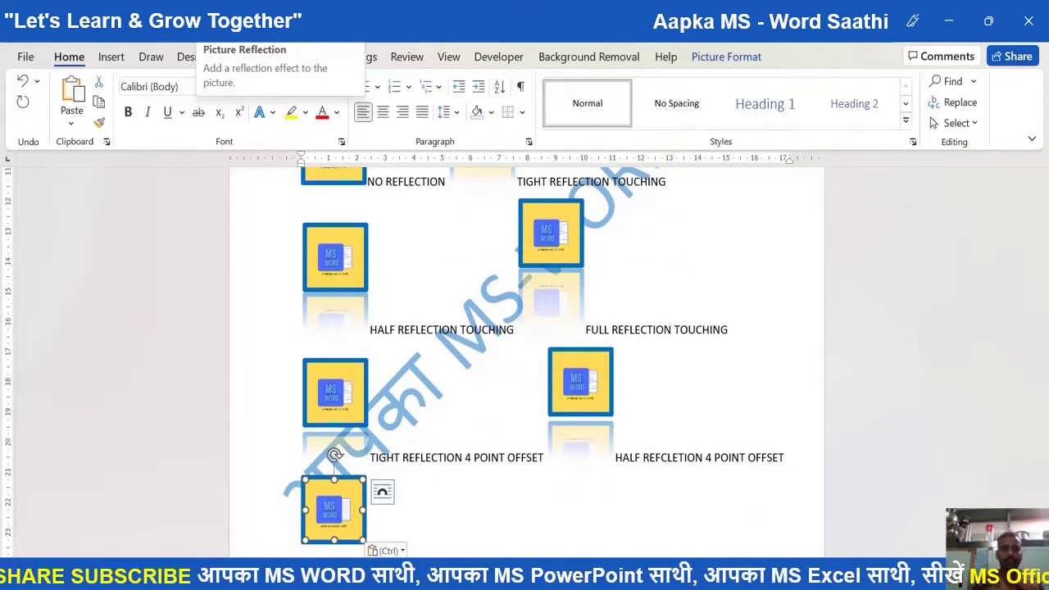
pyautogui.click(193, 29)
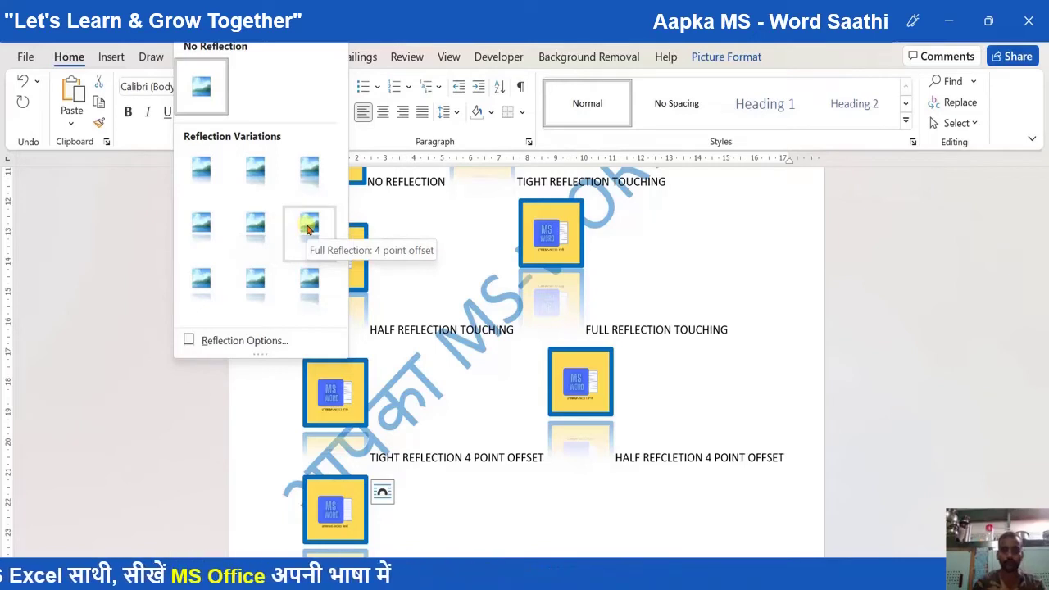
pyautogui.click(308, 229)
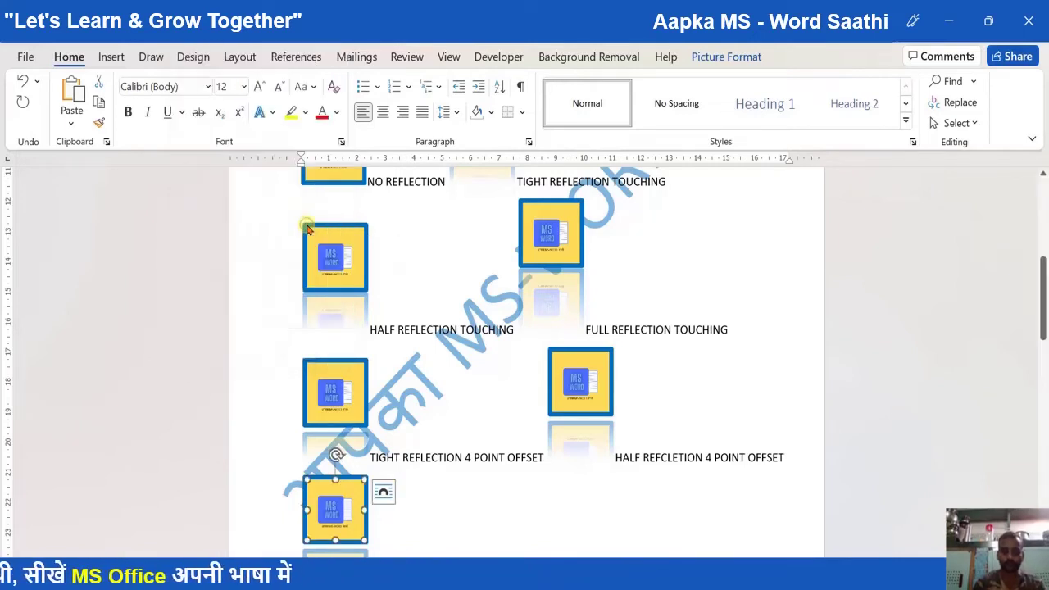
pyautogui.click(398, 542)
pyautogui.write('FULL')
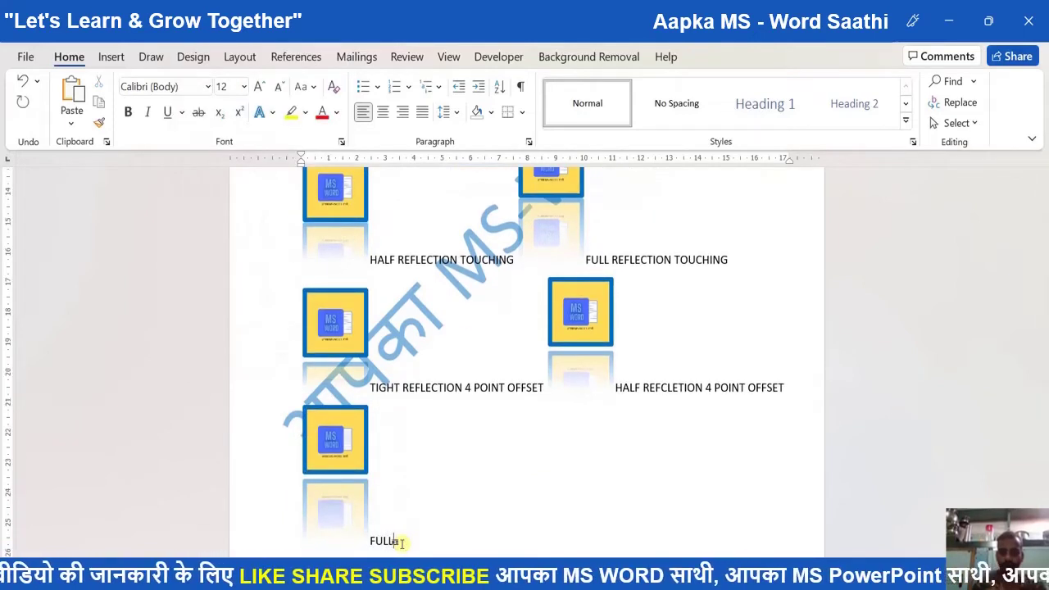
pyautogui.write(' REFLCTI')
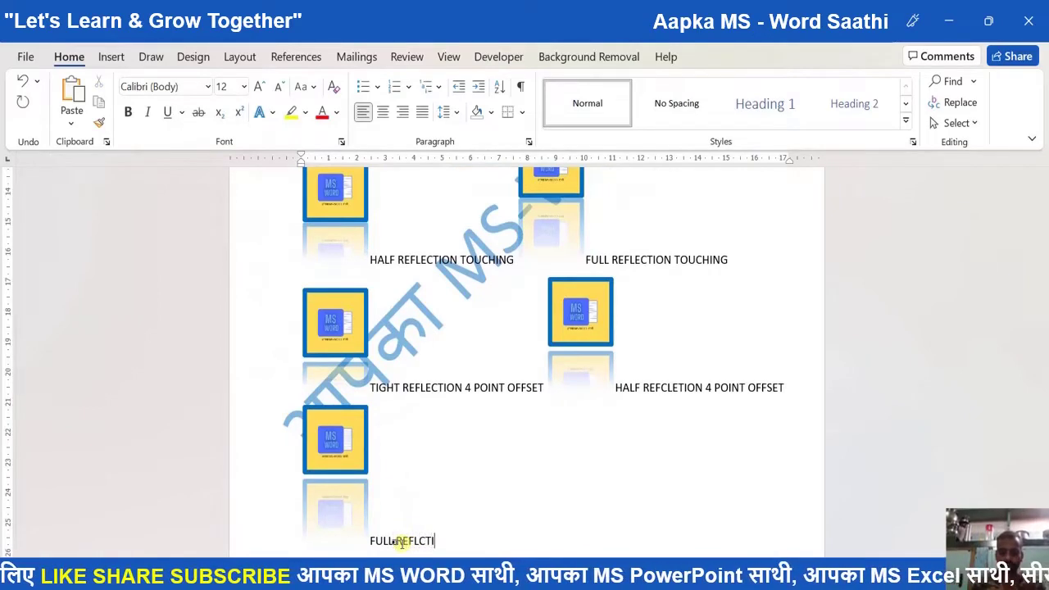
pyautogui.write('ON 4 ')
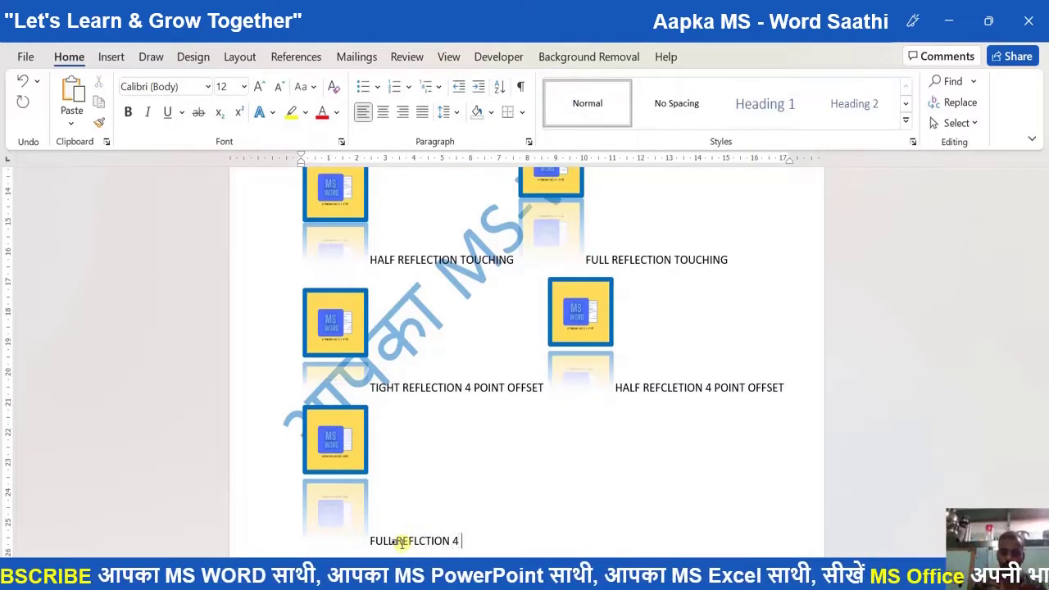
pyautogui.write('POINT OFFSET')
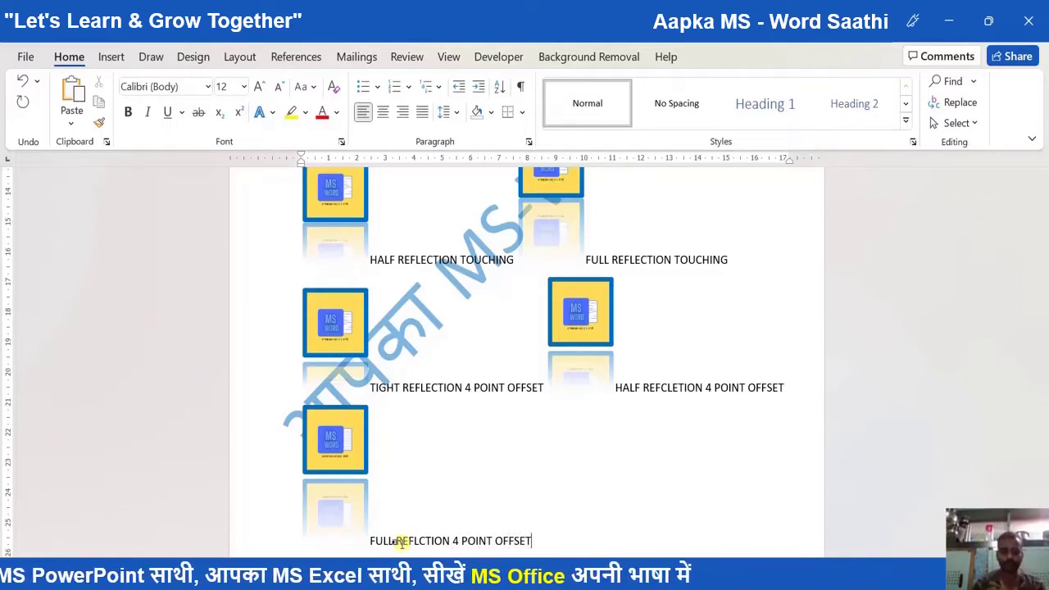
pyautogui.hotkey('ctrl', 'v')
# Apply Tight Reflection: 8 point offset to the bottom-right logo and copy the 4 point caption.
pyautogui.click(591, 509)
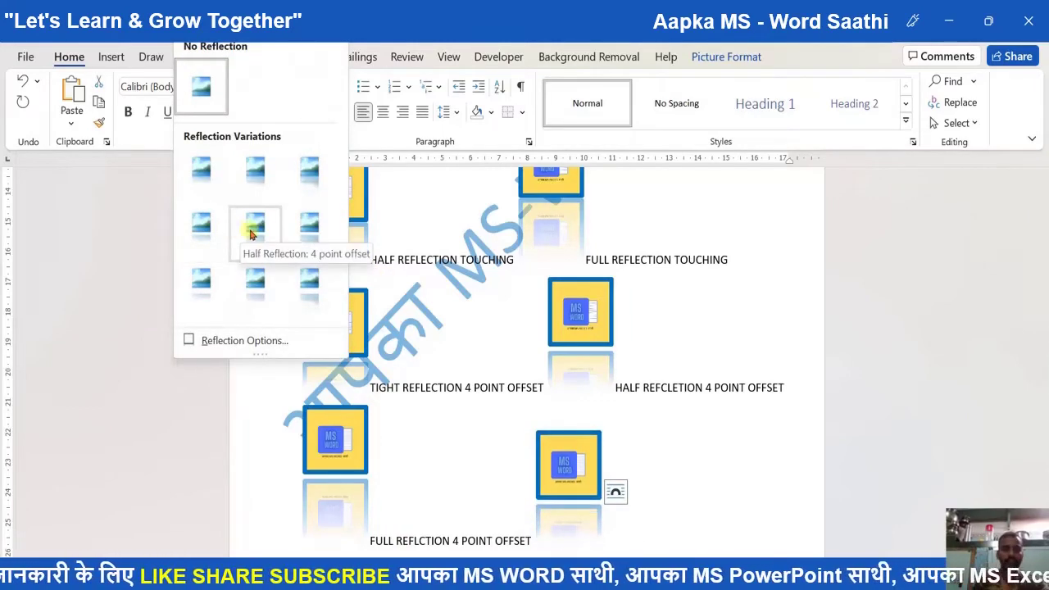
pyautogui.click(210, 284)
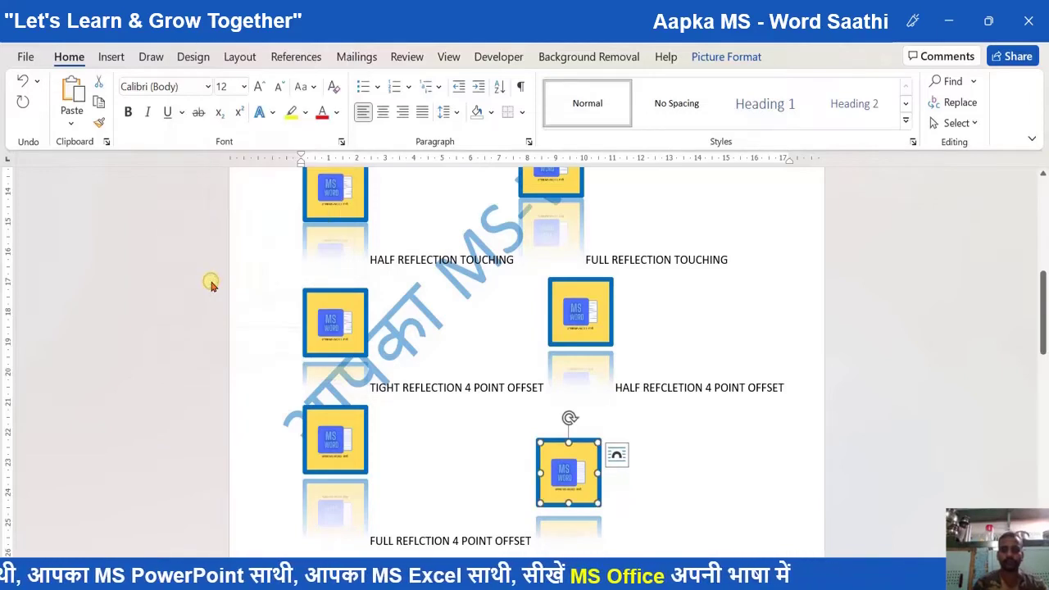
pyautogui.moveTo(371, 388); pyautogui.dragTo(525, 382)
pyautogui.hotkey('ctrl', 'c')
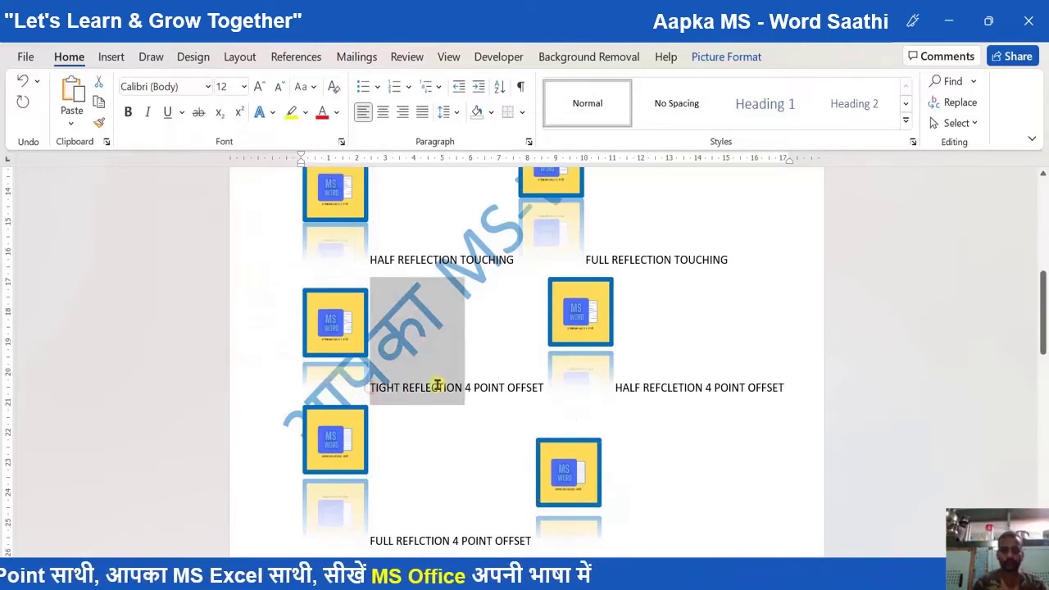
pyautogui.click(526, 385)
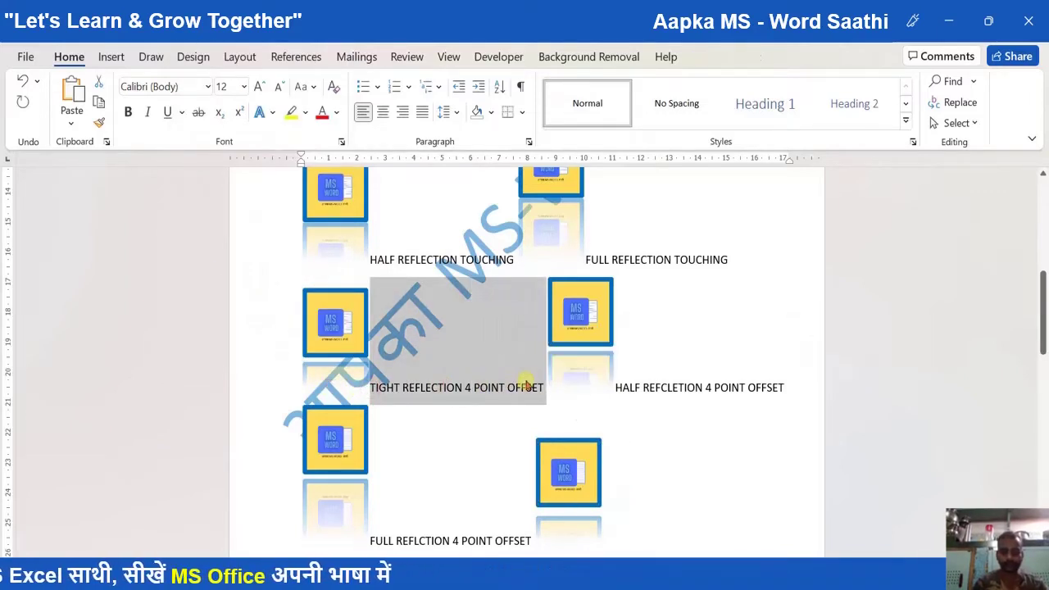
# Paste the caption beside it and change it to TIGHT REFLECTION 8 POINT OFFSET.
pyautogui.click(620, 525)
pyautogui.hotkey('ctrl', 'v')
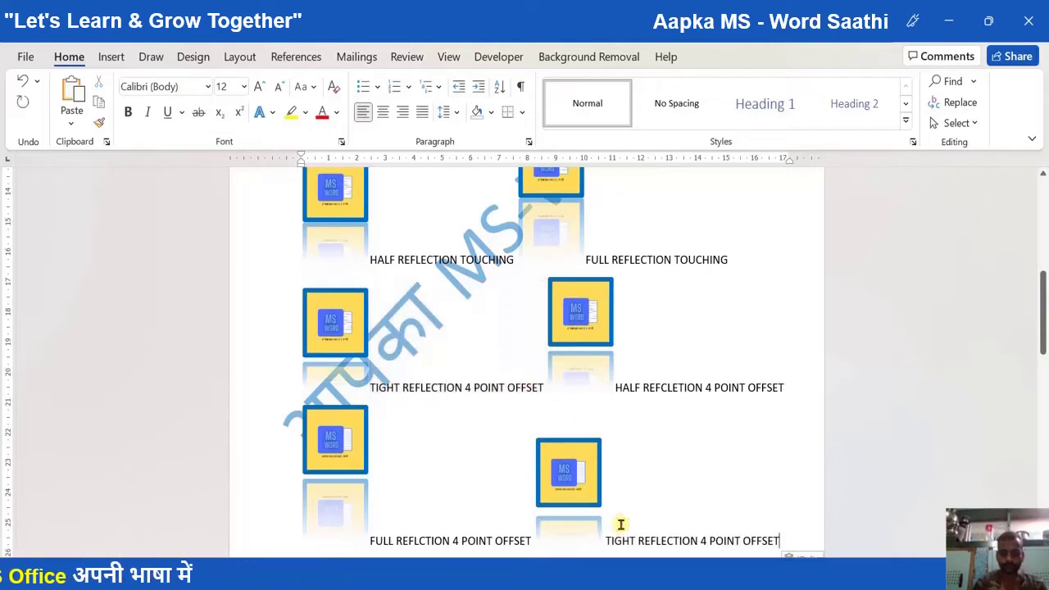
pyautogui.write('8')
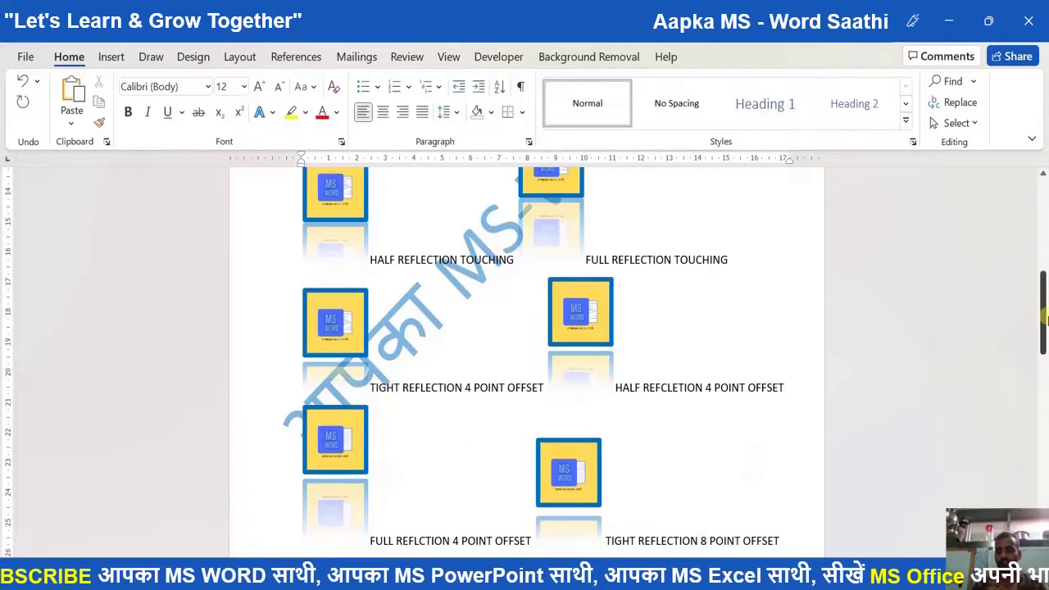
pyautogui.moveTo(1037, 318); pyautogui.dragTo(1043, 361)
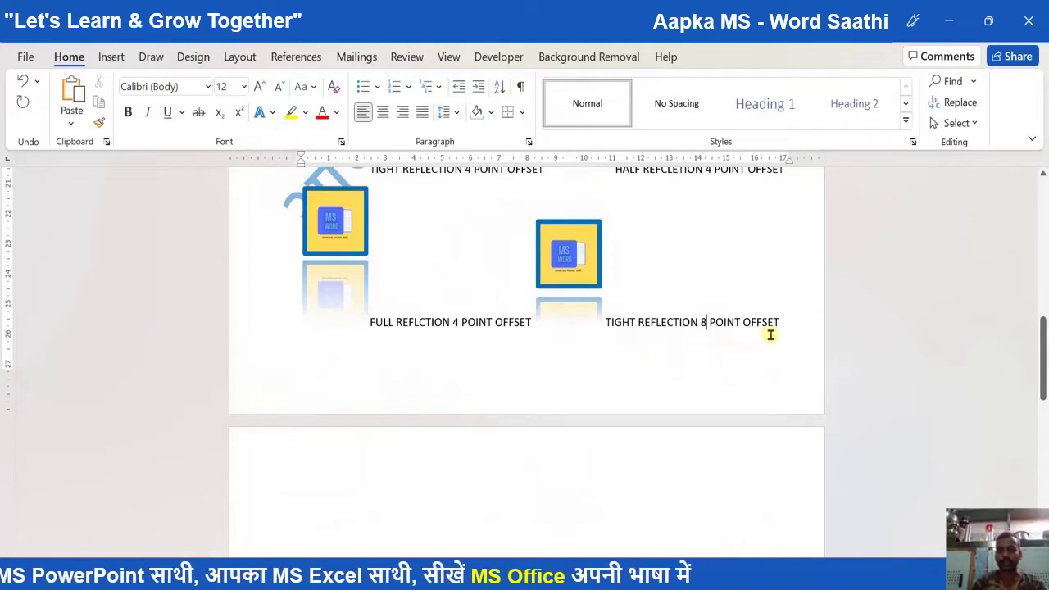
pyautogui.press('Return')
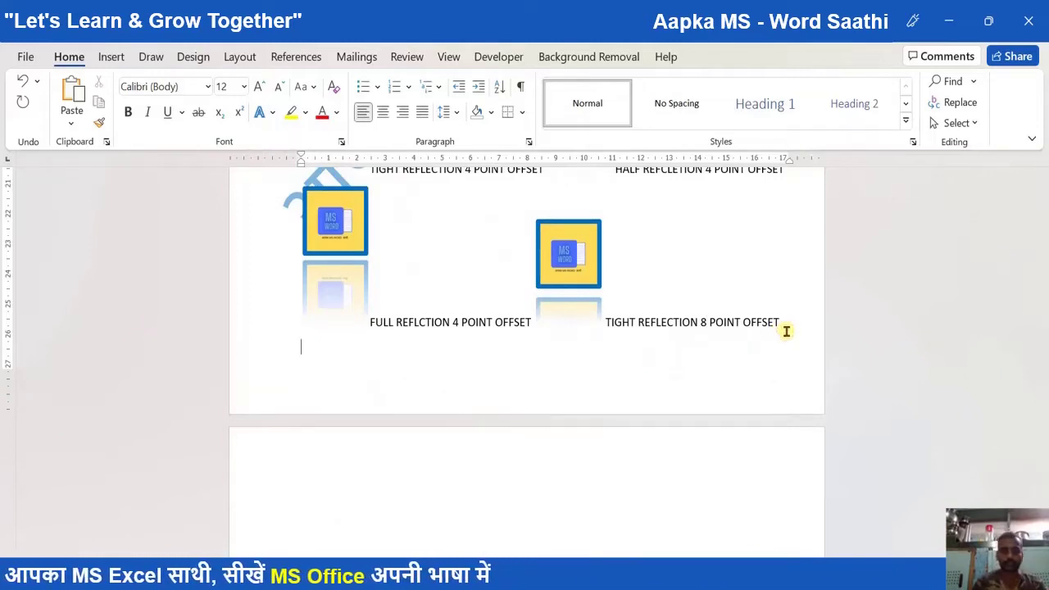
pyautogui.hotkey('ctrl', 'v')
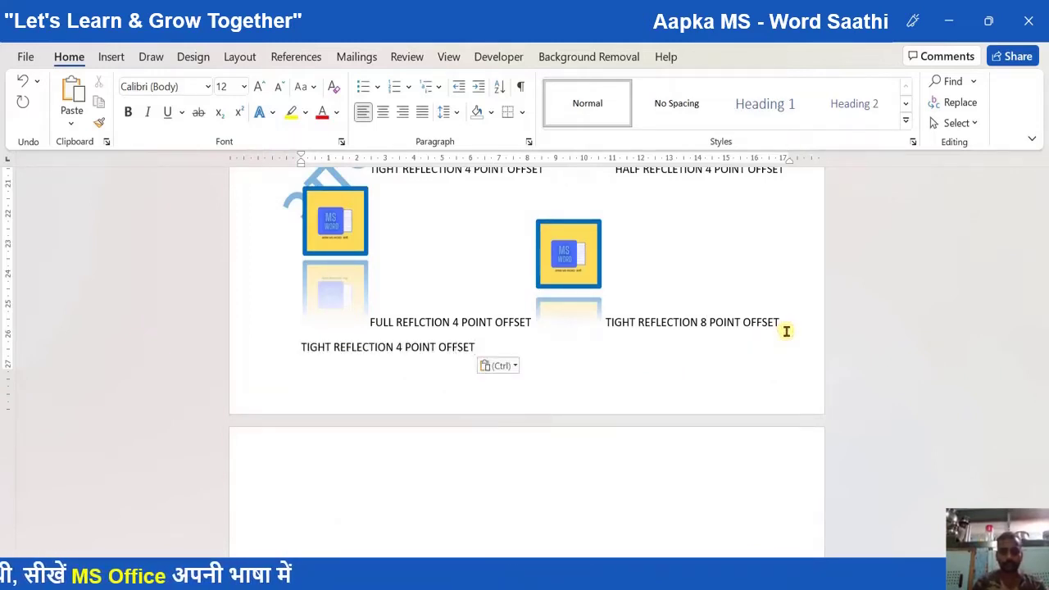
pyautogui.hotkey('ctrl', 'z')
pyautogui.click(576, 272)
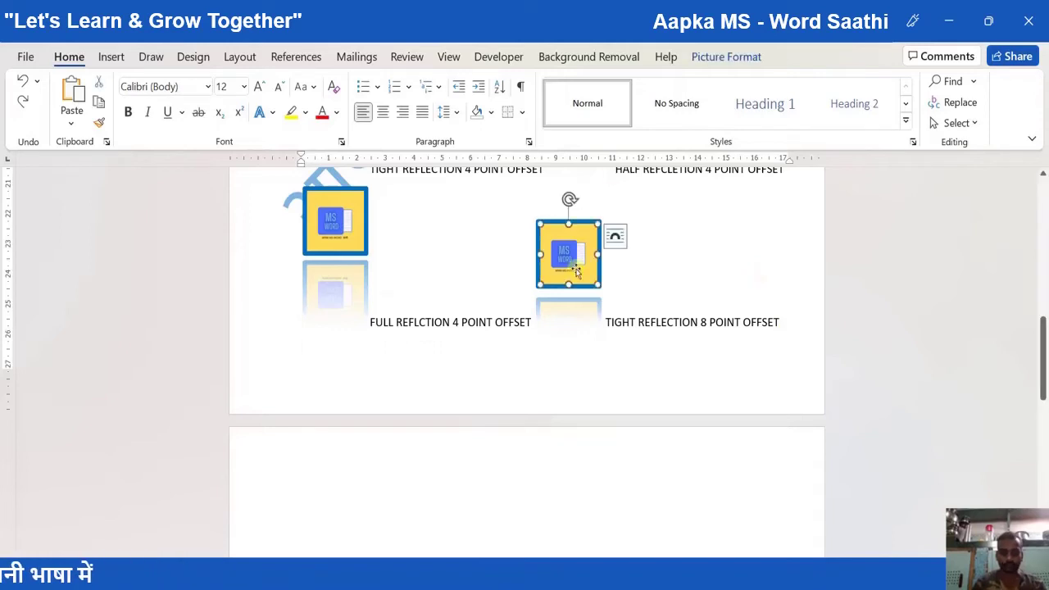
# Paste a logo copy onto the next page and apply Half Reflection: 8 point offset.
pyautogui.click(784, 326)
pyautogui.press('Return')
pyautogui.hotkey('ctrl', 'v')
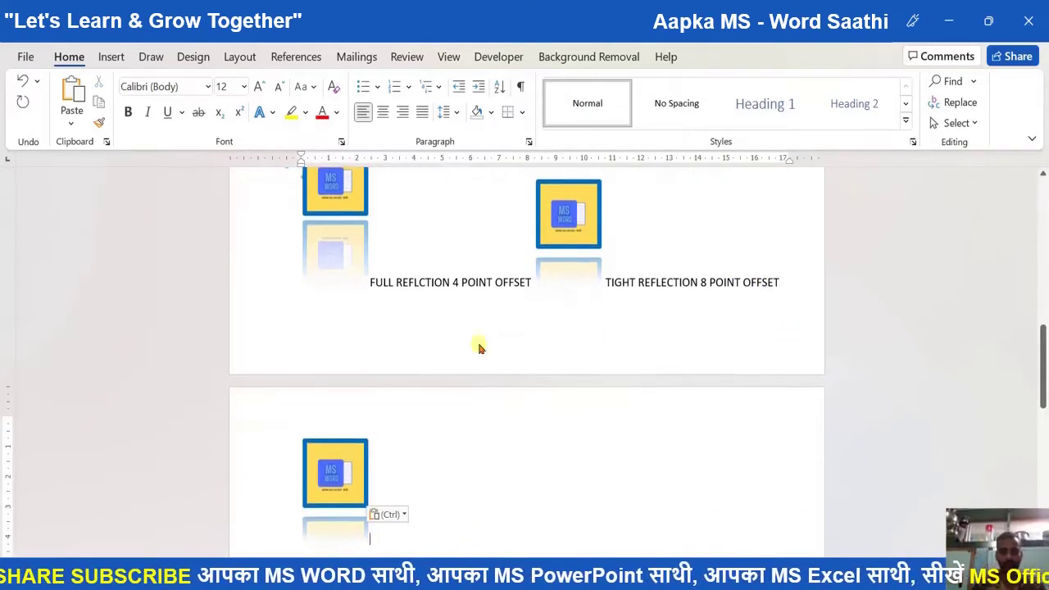
pyautogui.click(335, 472)
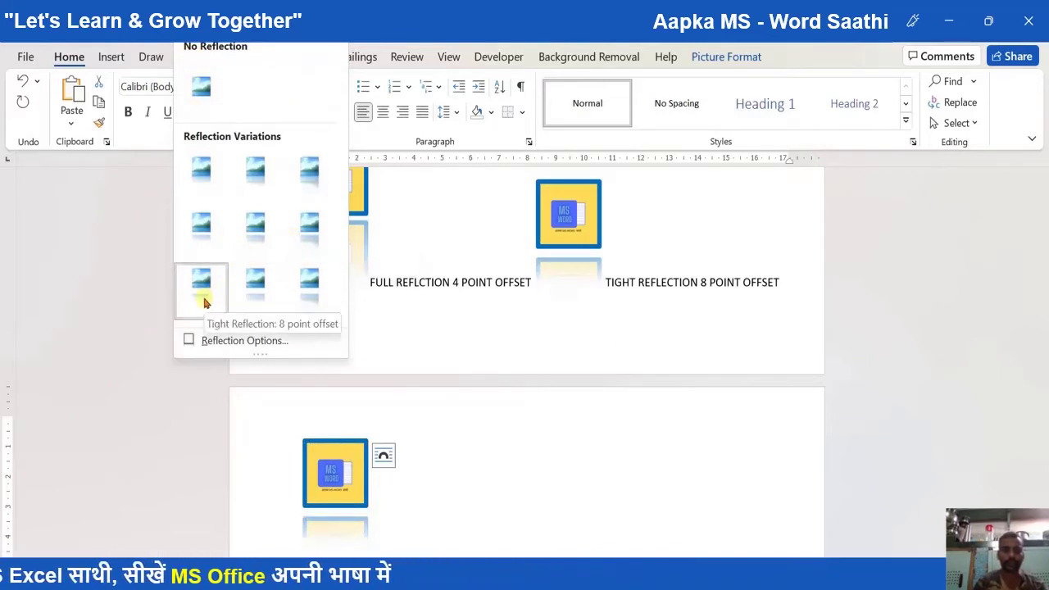
pyautogui.click(256, 299)
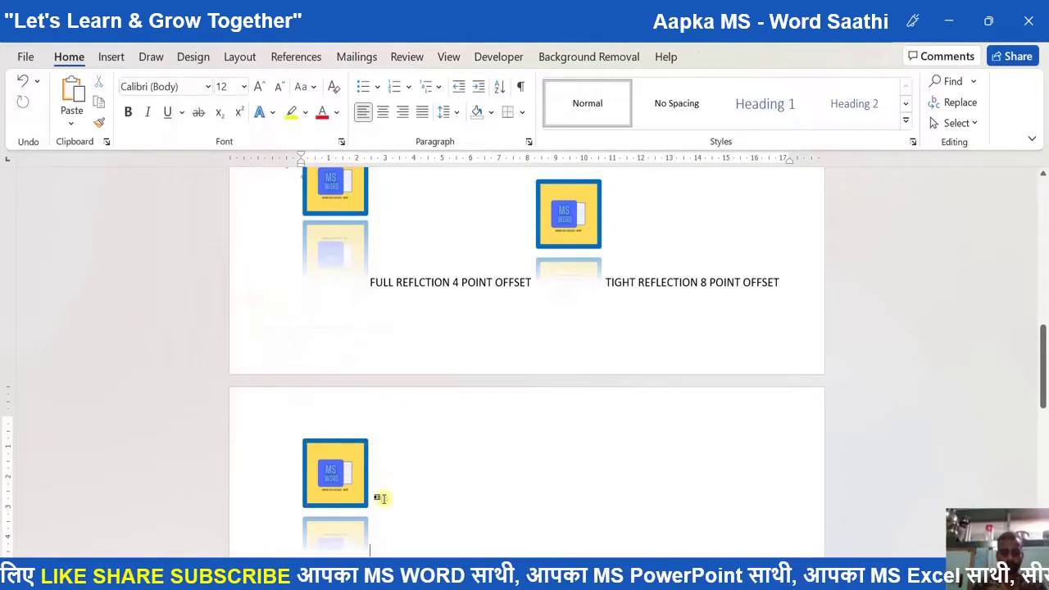
pyautogui.click(398, 222)
# Copy the tight 8 point caption beside it and change TIGHT to HALF.
pyautogui.moveTo(1042, 389); pyautogui.dragTo(1042, 364)
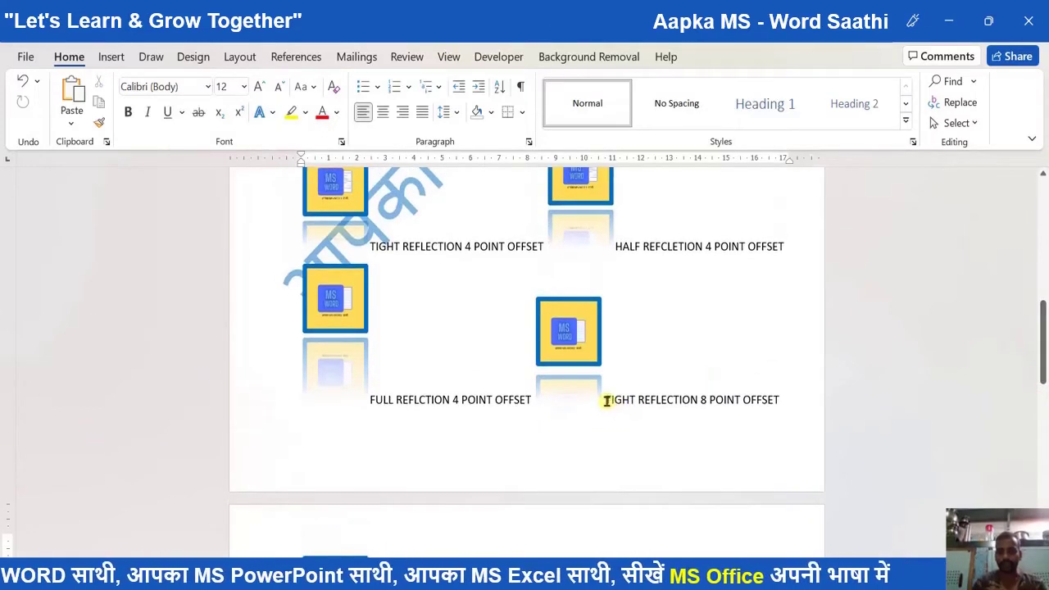
pyautogui.moveTo(611, 401); pyautogui.dragTo(763, 404)
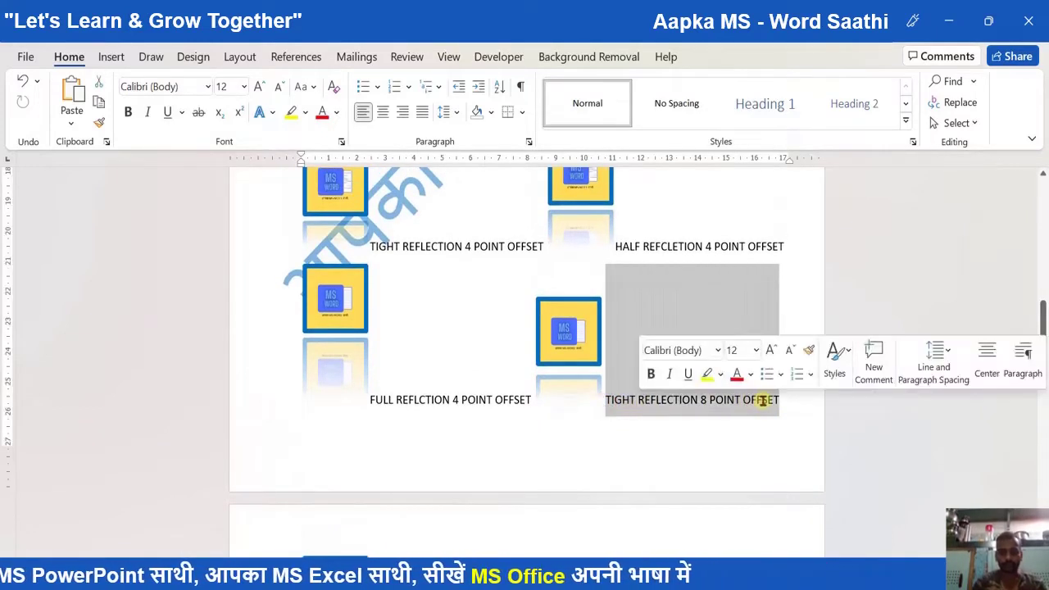
pyautogui.moveTo(1043, 328); pyautogui.dragTo(1044, 392)
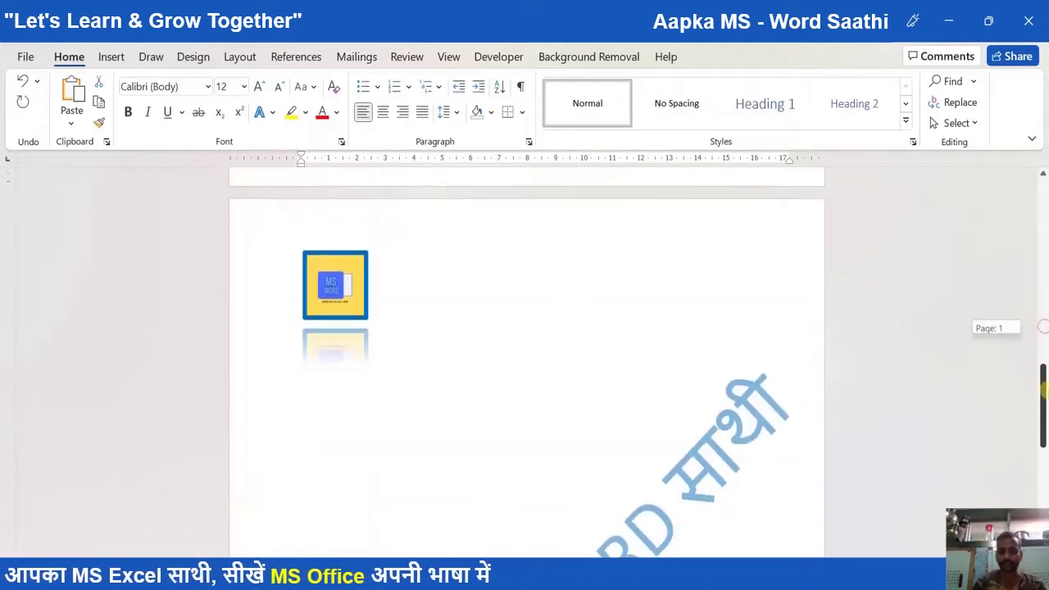
pyautogui.click(438, 355)
pyautogui.write('TIGHT REFLECTION 8 POINT OFFSET')
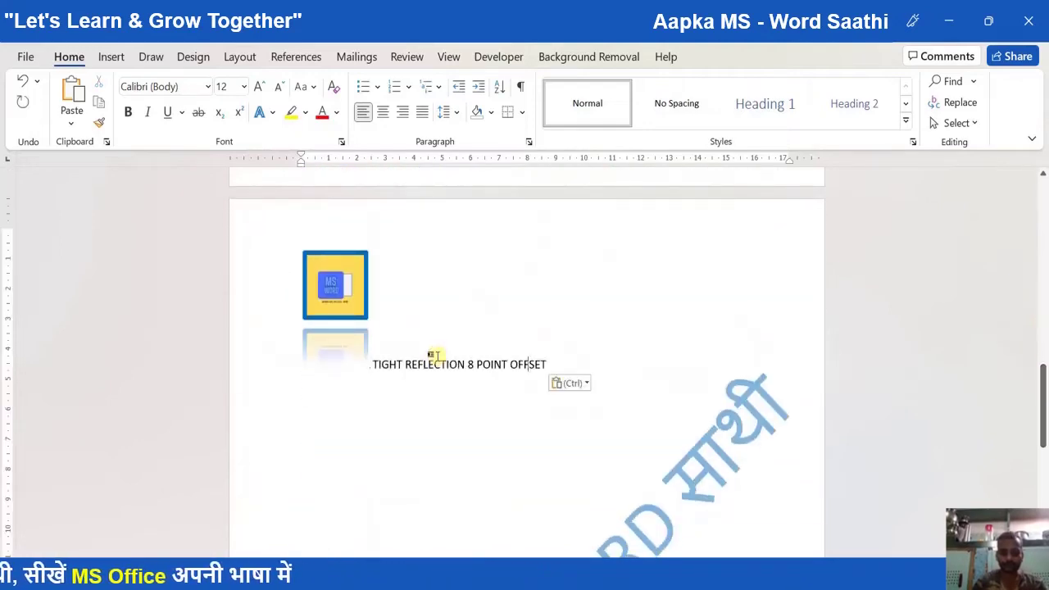
pyautogui.doubleClick(385, 364)
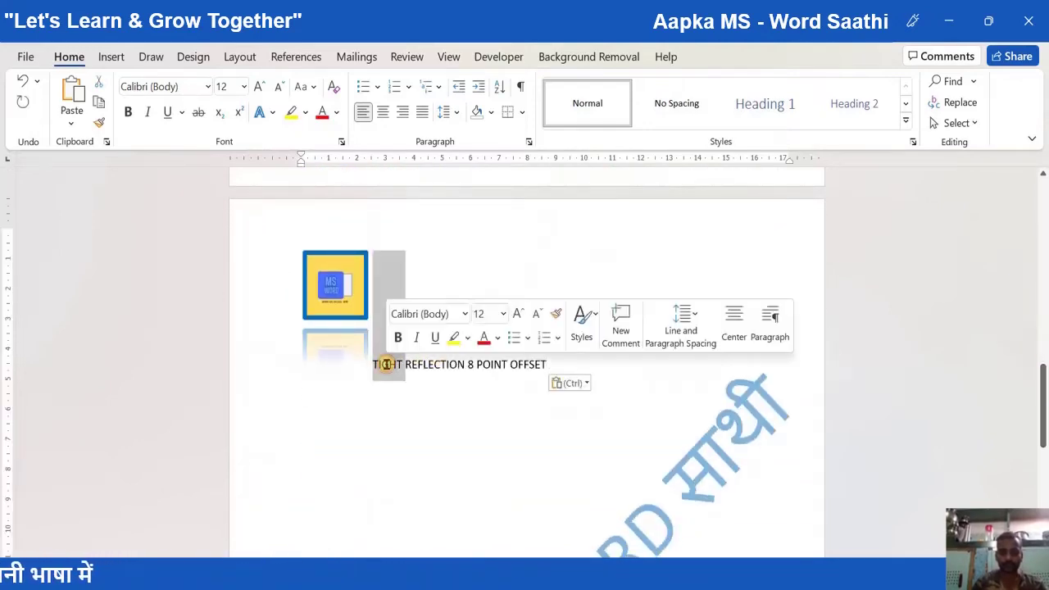
pyautogui.write('HALF')
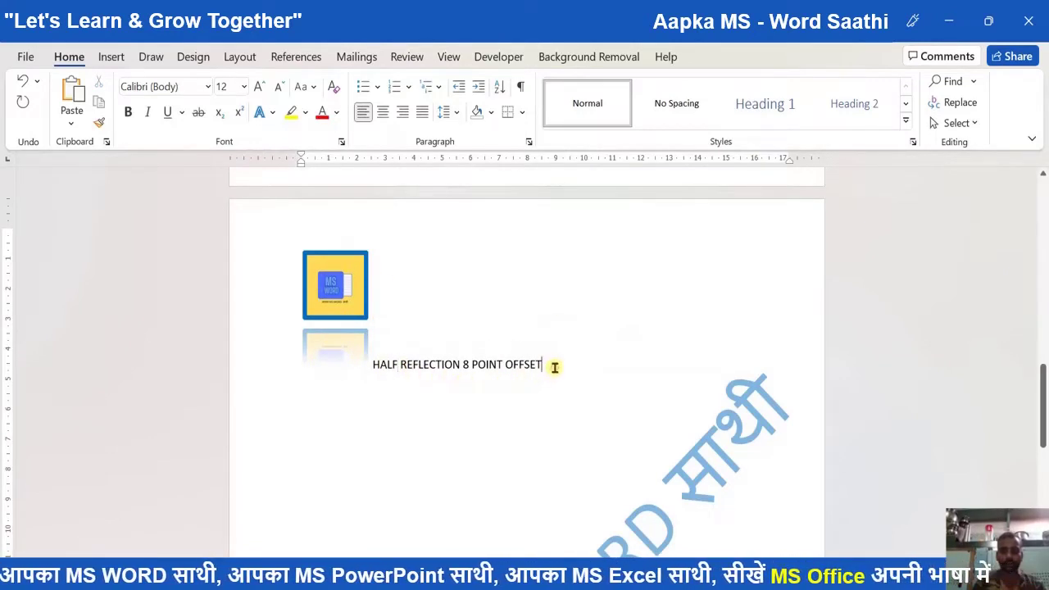
pyautogui.click(361, 314)
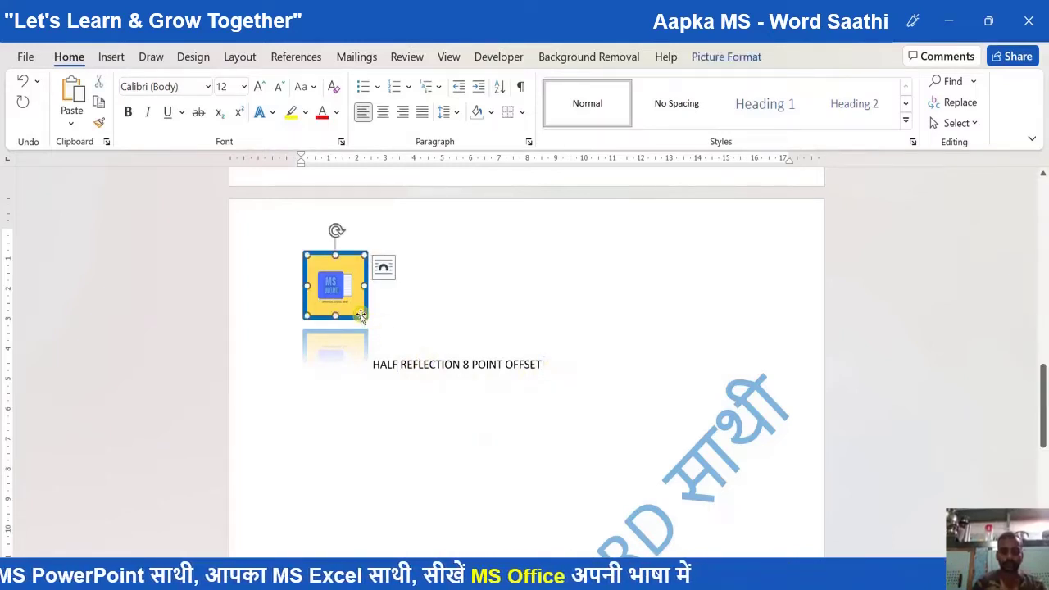
# Paste a logo copy to the right and apply Full Reflection: 8 point offset.
pyautogui.click(559, 365)
pyautogui.hotkey('ctrl', 'v')
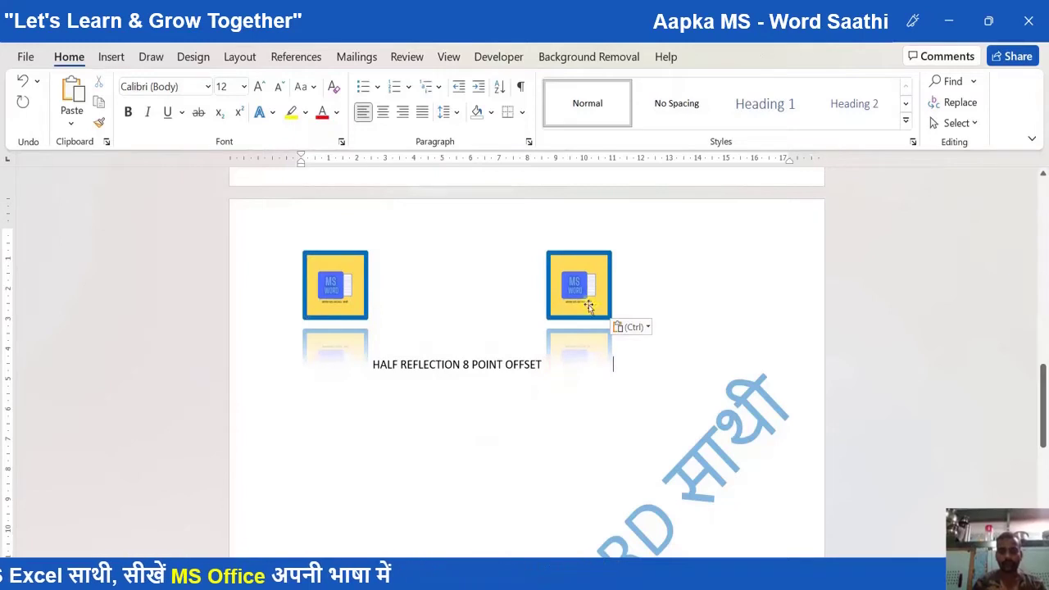
pyautogui.click(580, 304)
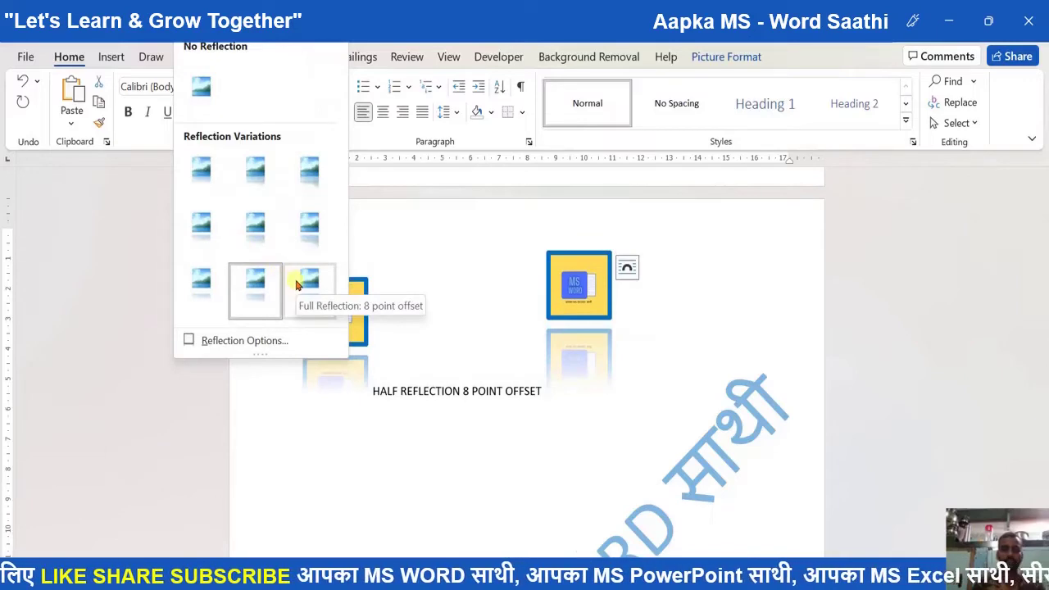
pyautogui.click(296, 284)
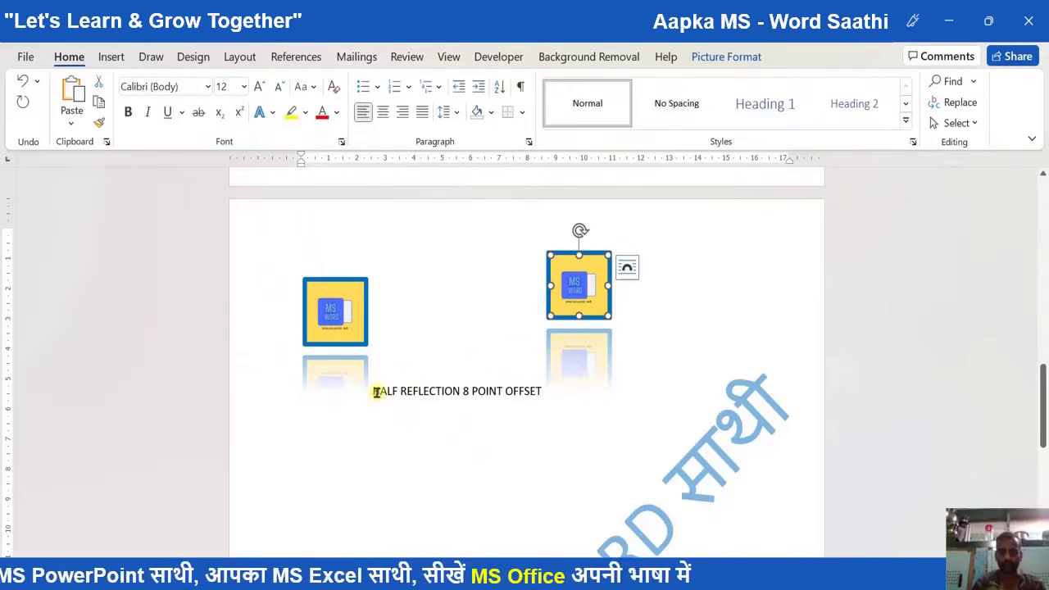
# Copy the HALF caption beside the new logo and change it to FULL REFLECTION 8 POINT OFFSET.
pyautogui.moveTo(375, 392); pyautogui.dragTo(541, 393)
pyautogui.hotkey('ctrl', 'c')
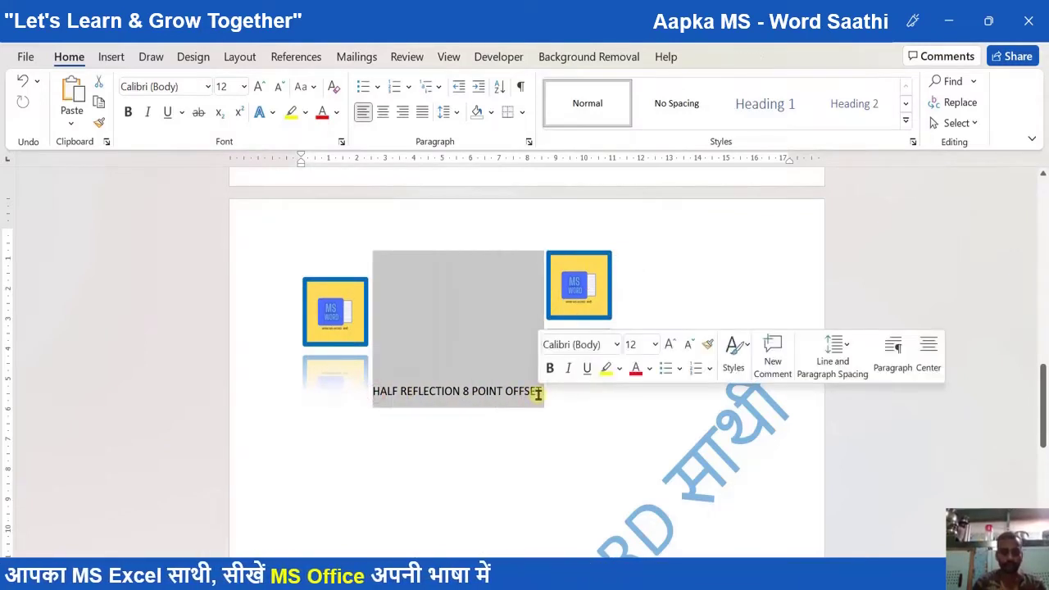
pyautogui.click(627, 389)
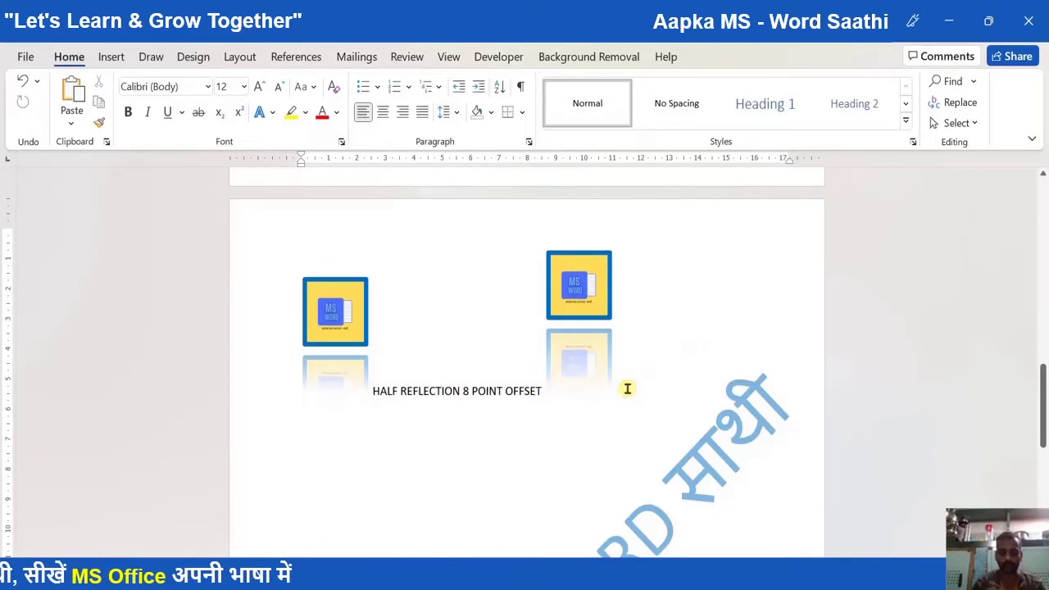
pyautogui.hotkey('ctrl', 'v')
pyautogui.doubleClick(625, 391)
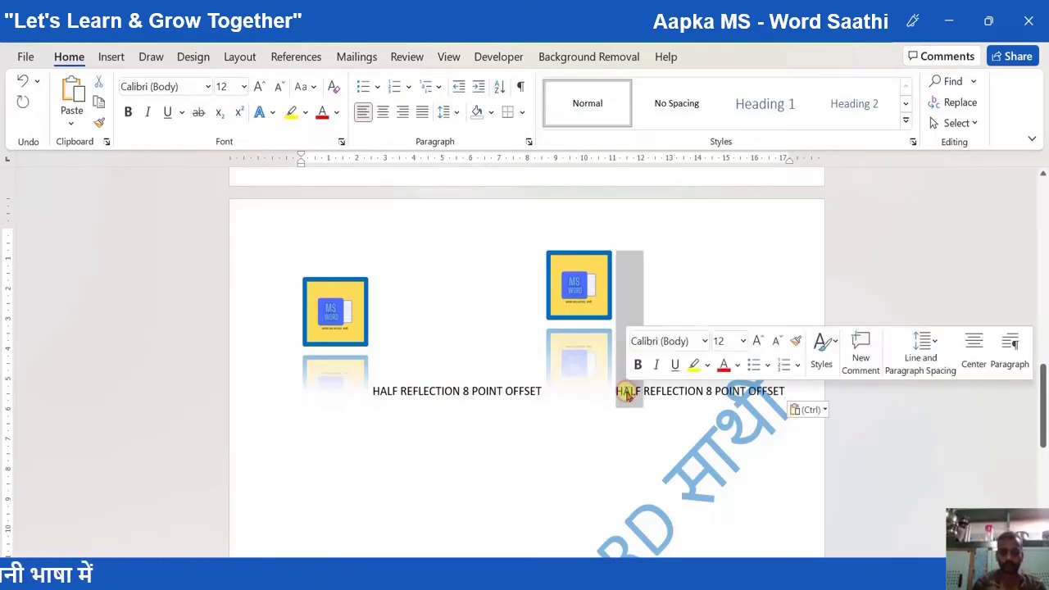
pyautogui.write('FULL')
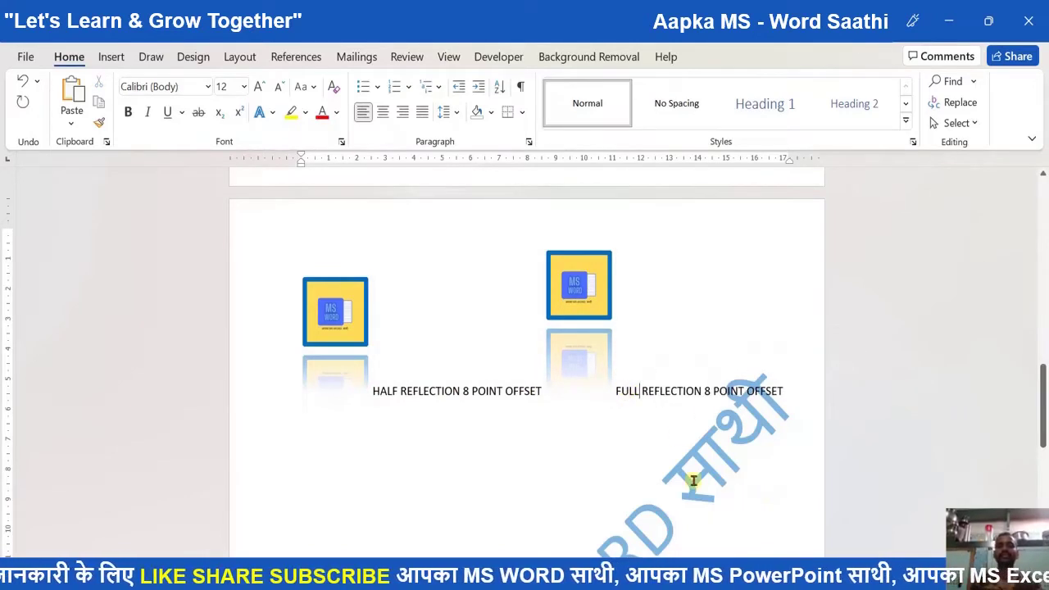
pyautogui.click(489, 480)
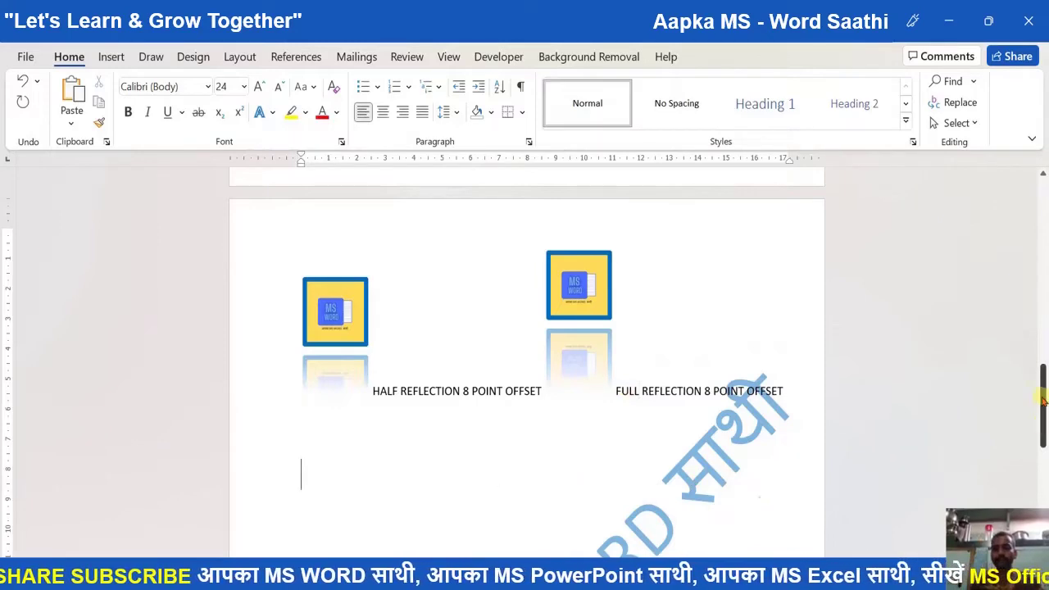
# Scroll through the ten captioned examples and down to a blank part of the page.
pyautogui.moveTo(1043, 399); pyautogui.dragTo(1026, 269)
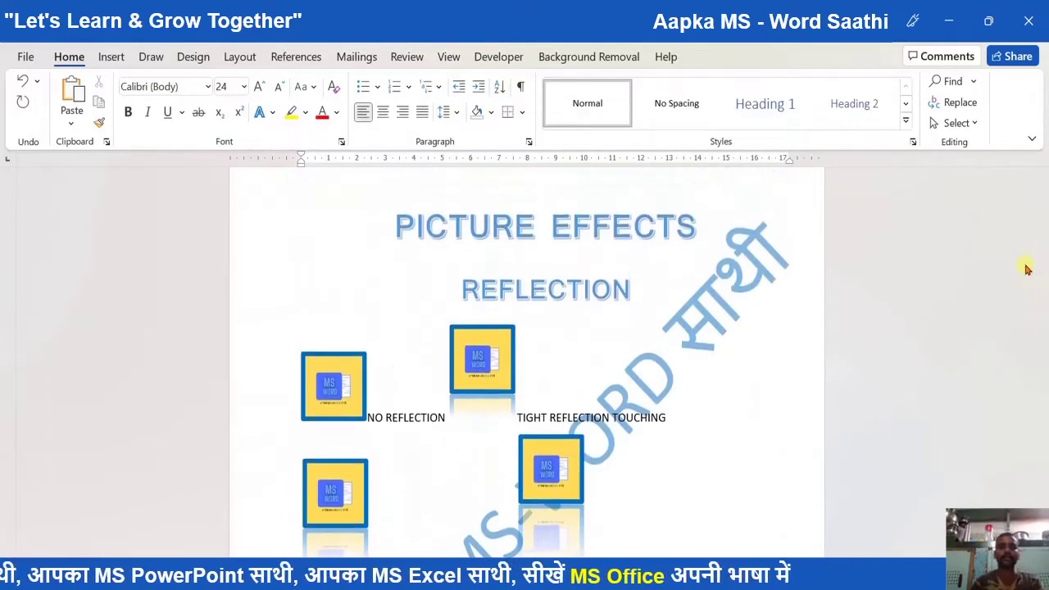
pyautogui.click(315, 395)
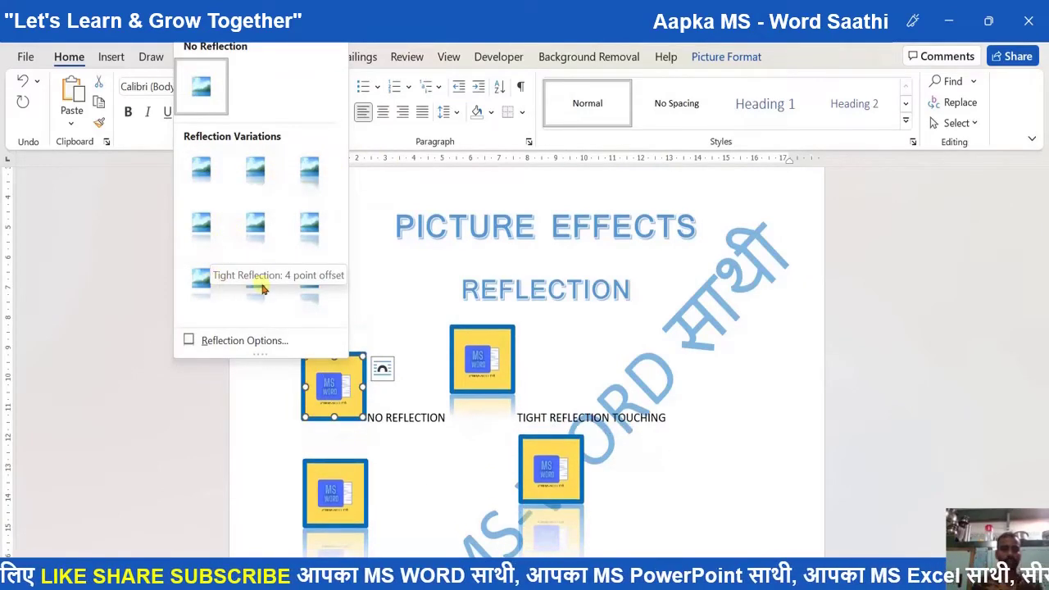
pyautogui.click(717, 363)
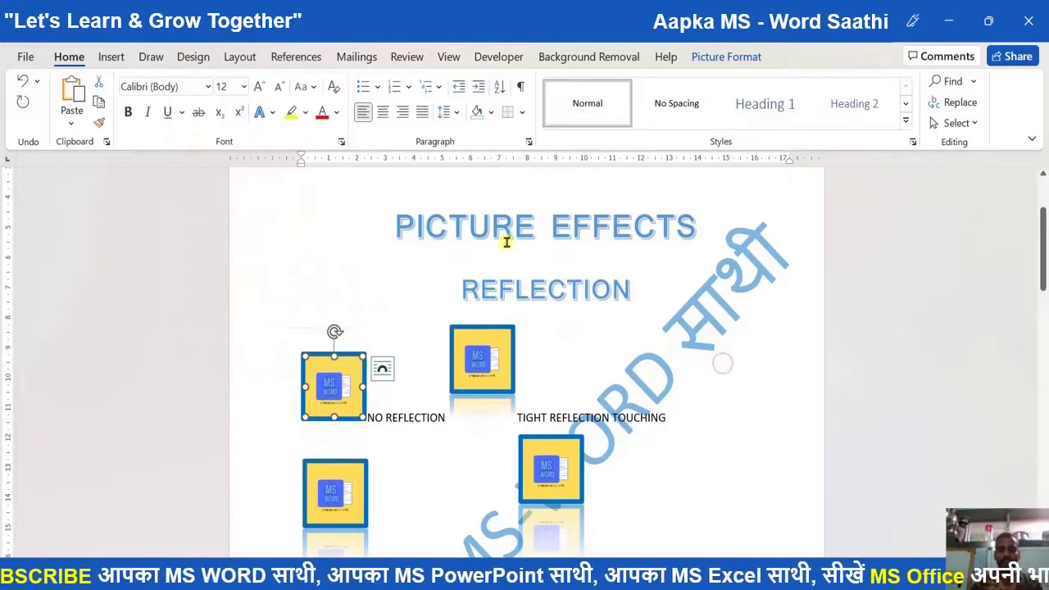
pyautogui.moveTo(1045, 256)
pyautogui.mouseDown()
pyautogui.moveTo(1045, 473)
pyautogui.moveTo(1042, 263)
pyautogui.moveTo(1043, 413)
pyautogui.mouseUp()
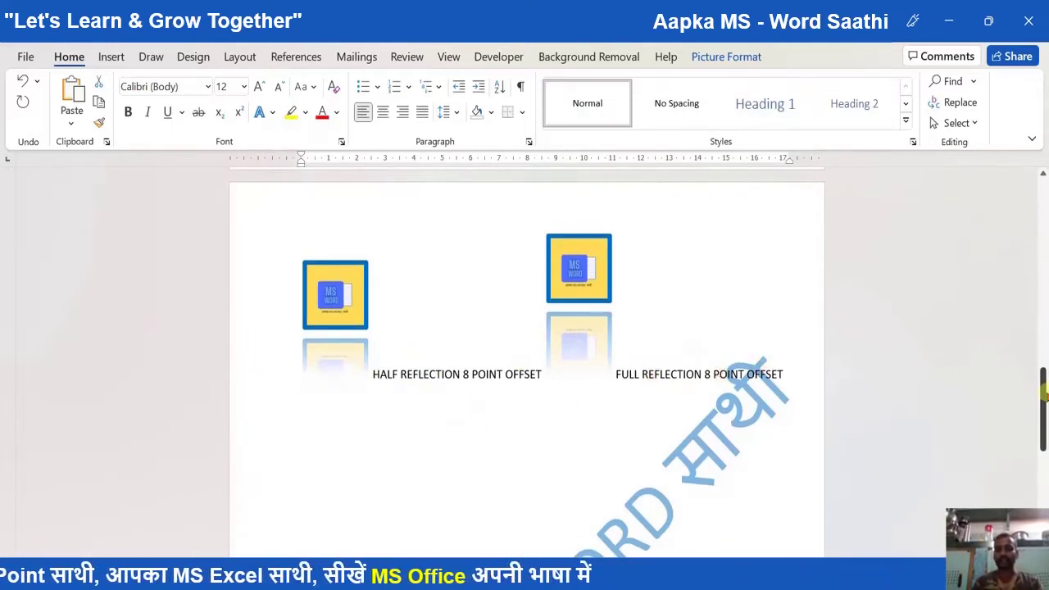
pyautogui.moveTo(1044, 396); pyautogui.dragTo(1044, 236)
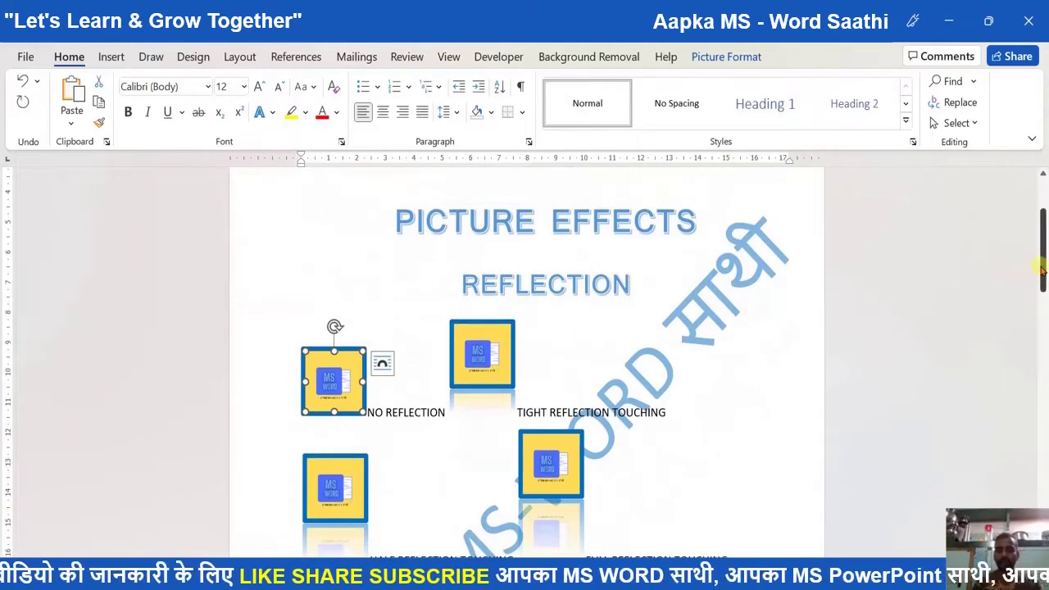
pyautogui.moveTo(1042, 267); pyautogui.dragTo(1044, 475)
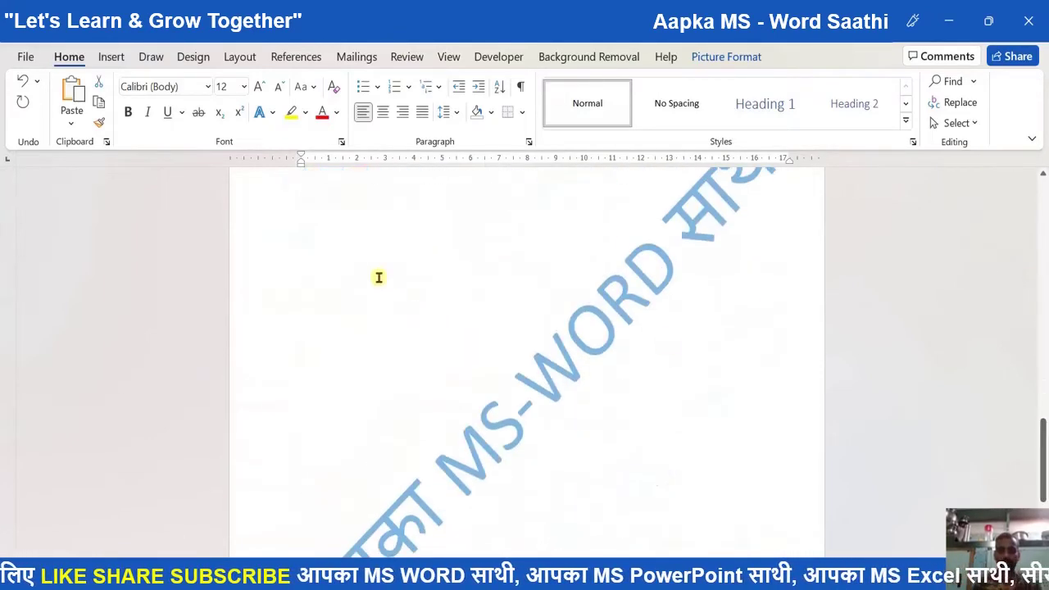
# Paste an eleventh logo copy on the empty line and open its Reflection Options.
pyautogui.click(374, 260)
pyautogui.hotkey('ctrl', 'v')
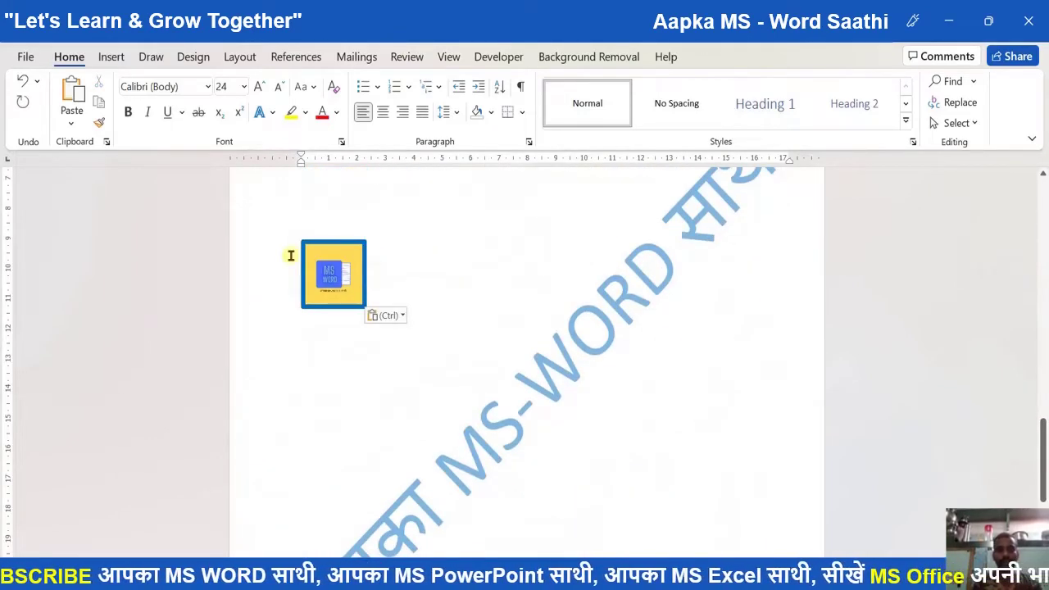
pyautogui.click(336, 266)
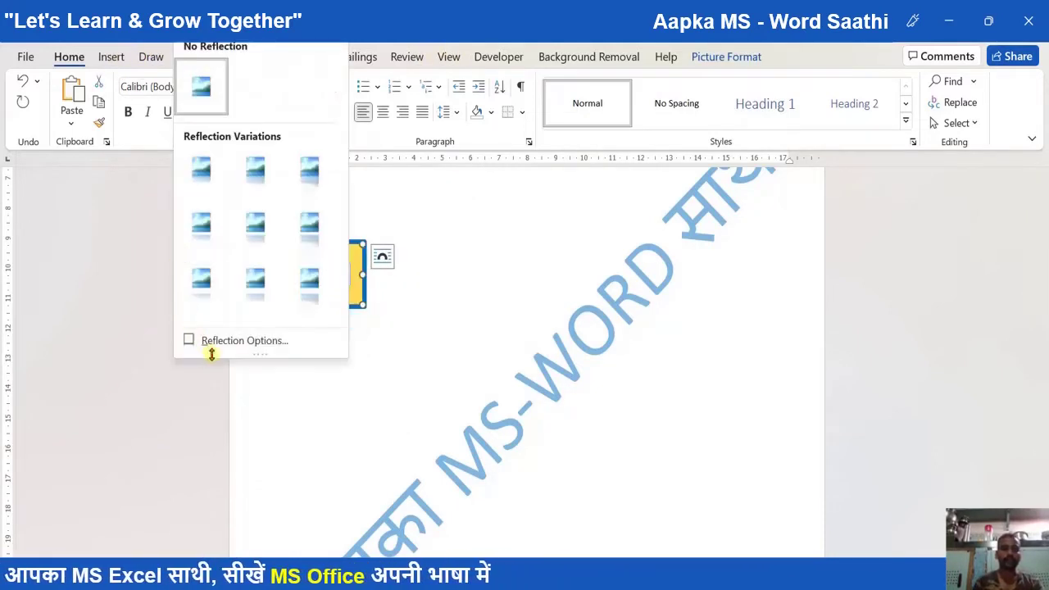
pyautogui.click(210, 344)
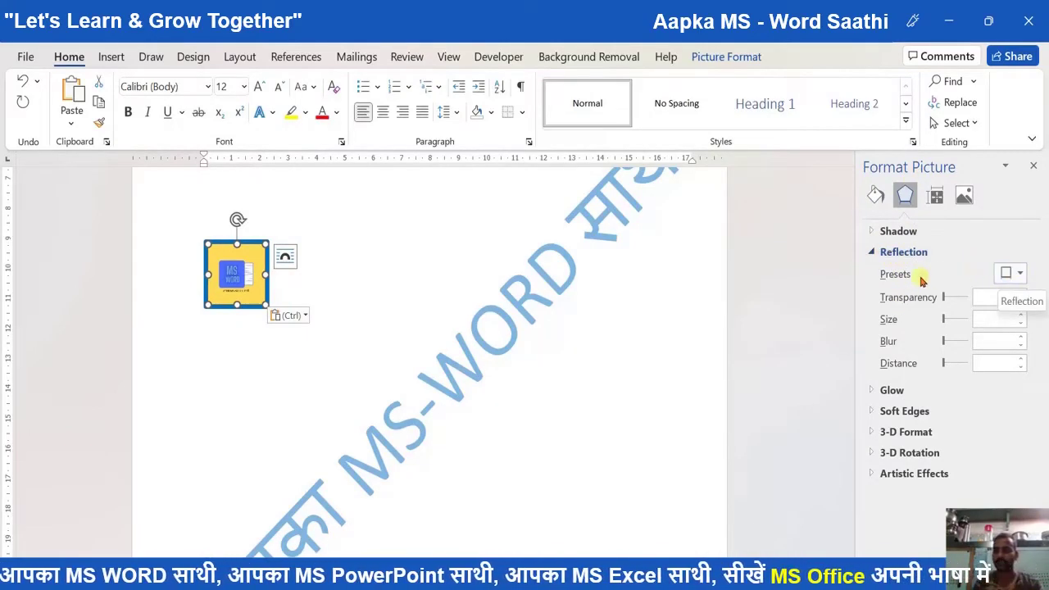
# Switch the eleventh logo's reflection preset to the full 8 pt offset variation.
pyautogui.click(1021, 275)
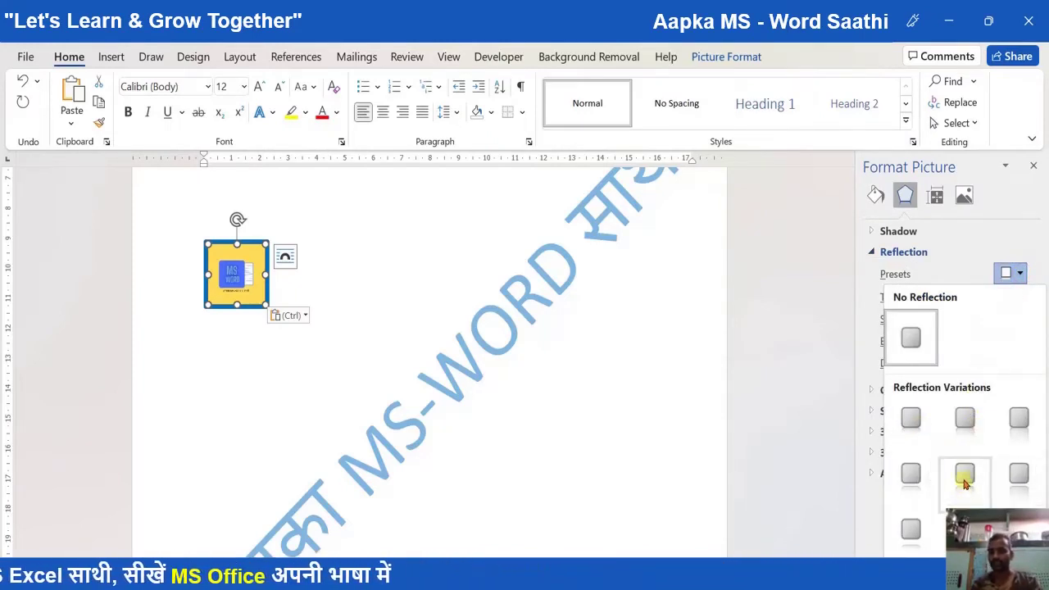
pyautogui.click(964, 482)
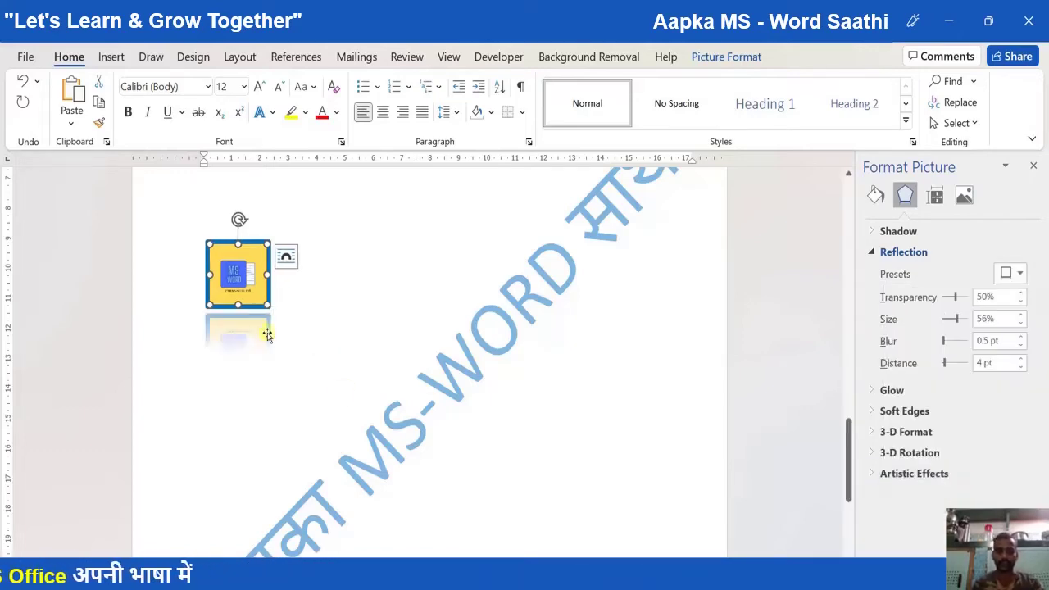
pyautogui.click(1012, 273)
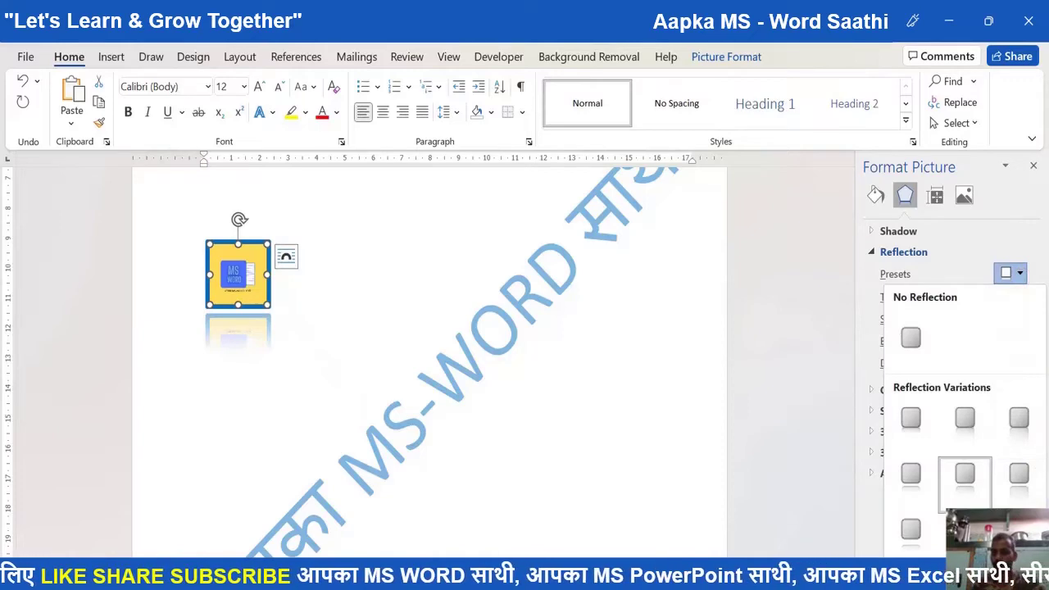
pyautogui.click(1018, 528)
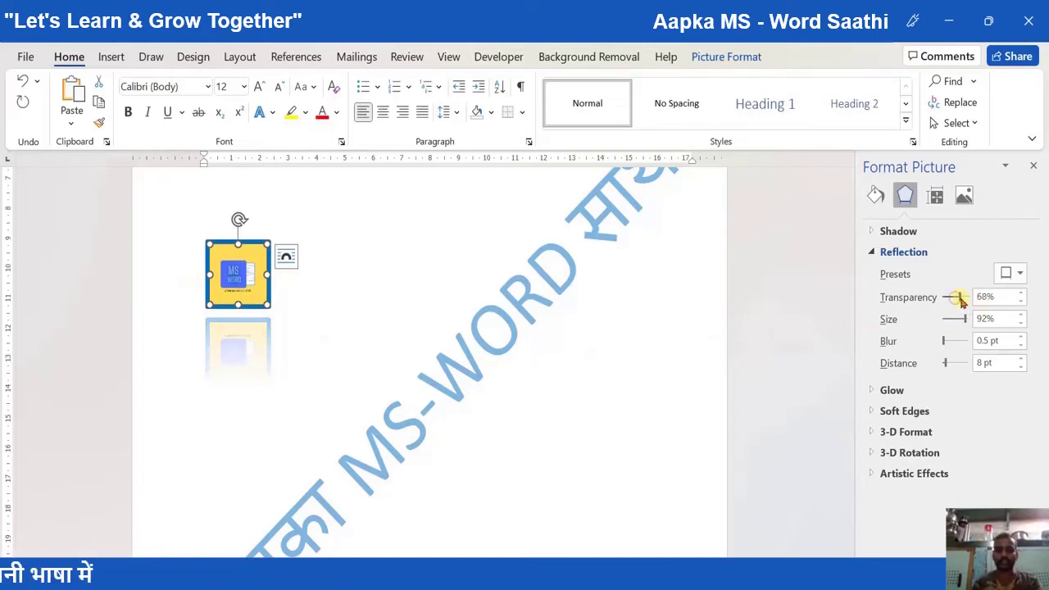
# Set the logo's reflection to 0% transparency, 100% size, 0 pt blur and 100 pt distance.
pyautogui.moveTo(958, 298); pyautogui.dragTo(963, 300)
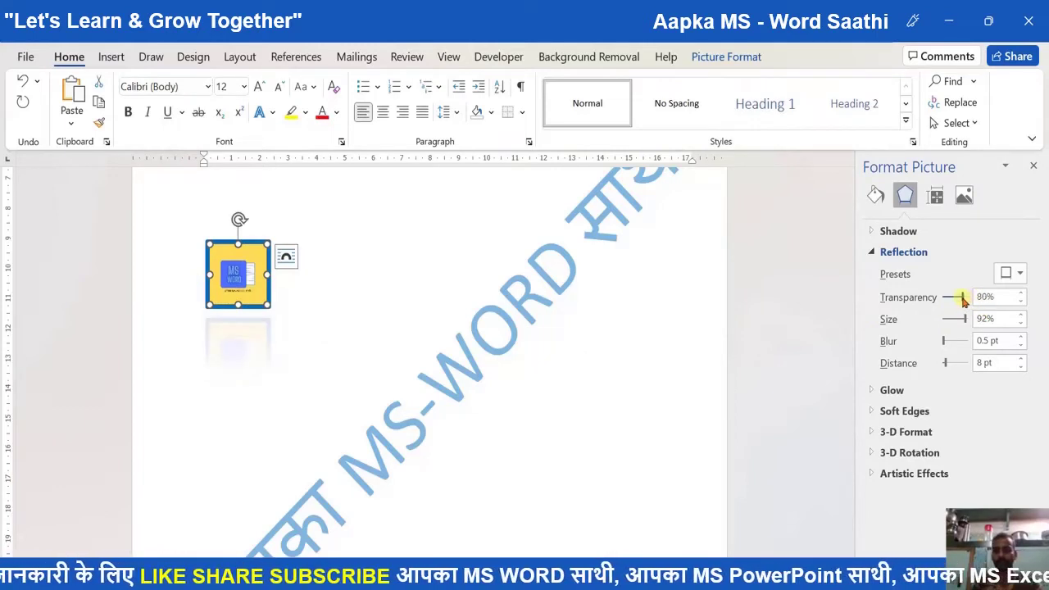
pyautogui.moveTo(963, 300); pyautogui.dragTo(941, 298)
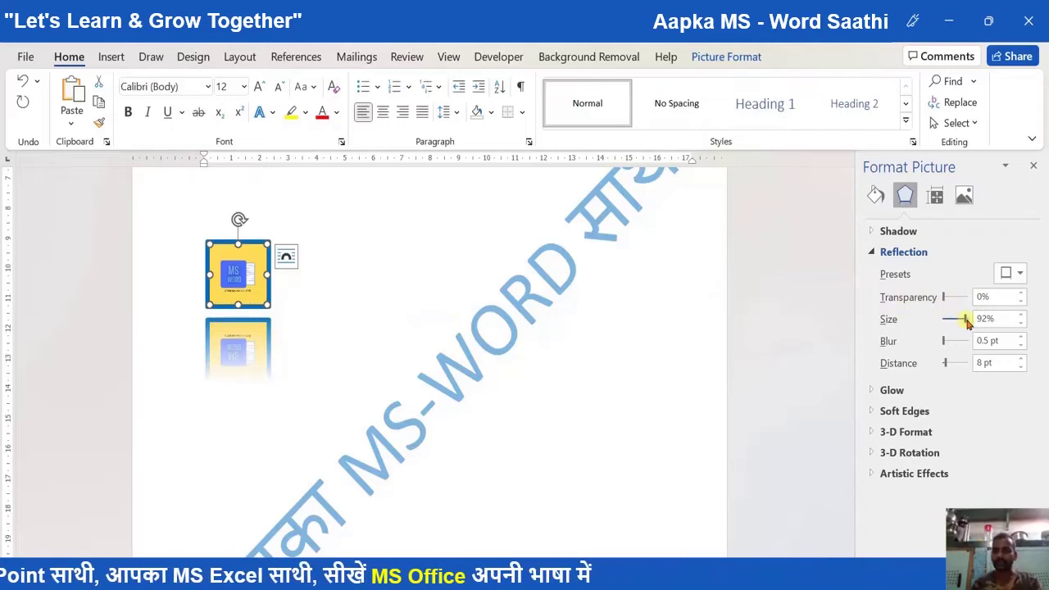
pyautogui.moveTo(967, 322)
pyautogui.mouseDown()
pyautogui.moveTo(943, 321)
pyautogui.moveTo(978, 321)
pyautogui.mouseUp()
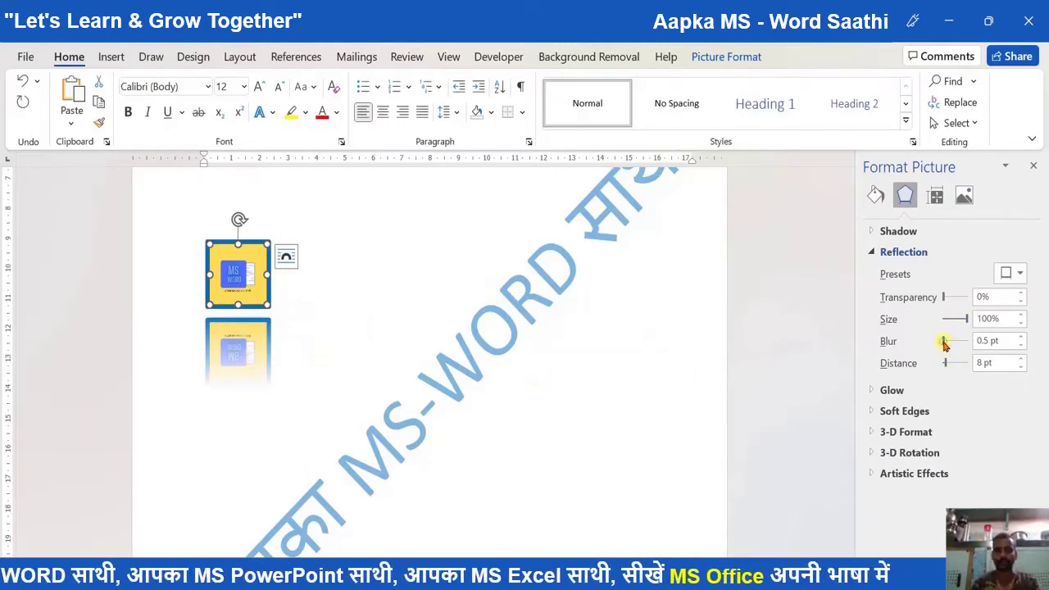
pyautogui.moveTo(945, 341)
pyautogui.mouseDown()
pyautogui.moveTo(973, 344)
pyautogui.moveTo(958, 344)
pyautogui.mouseUp()
pyautogui.moveTo(952, 344); pyautogui.dragTo(939, 352)
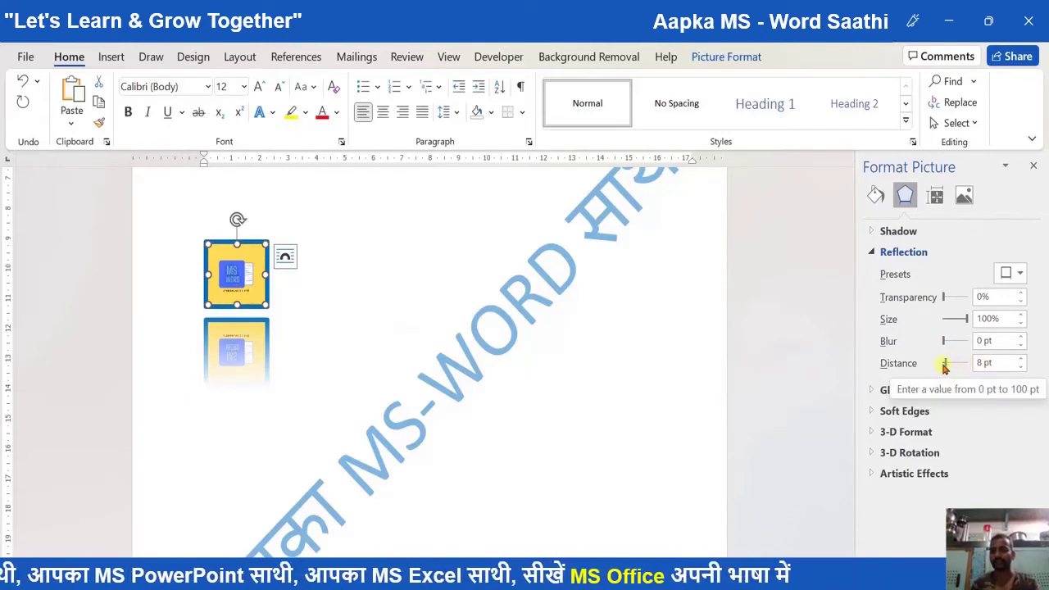
pyautogui.moveTo(944, 367); pyautogui.dragTo(965, 366)
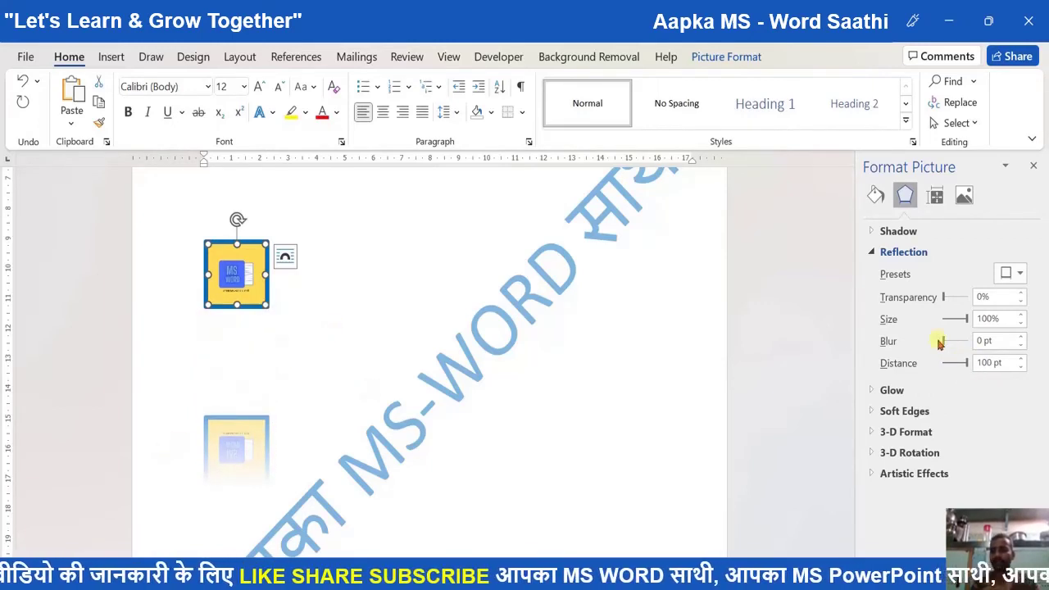
# Enter a reflection distance of 50 pt.
pyautogui.doubleClick(987, 363)
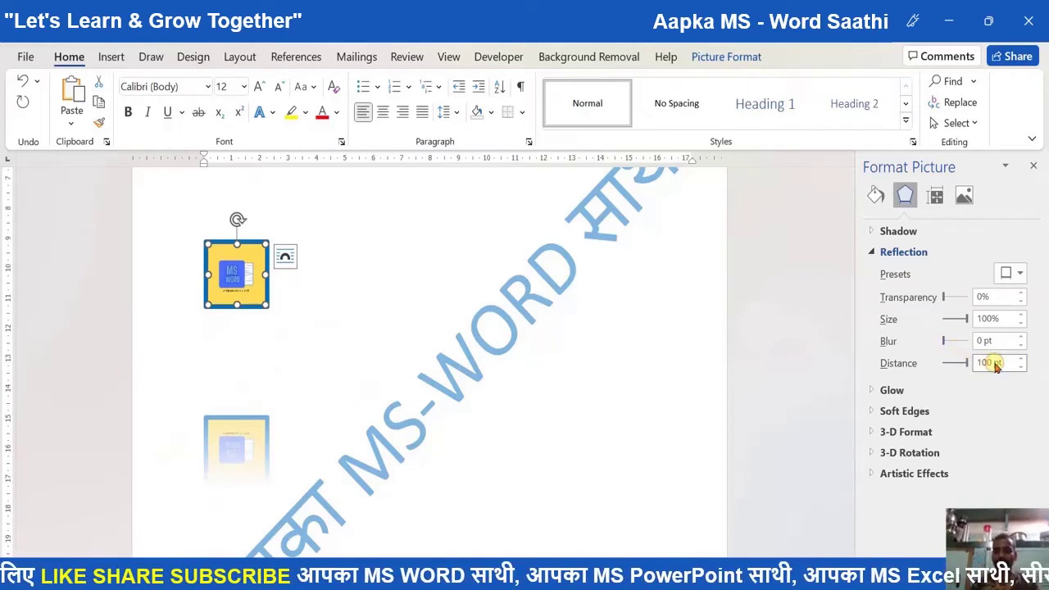
pyautogui.press('BackSpace')
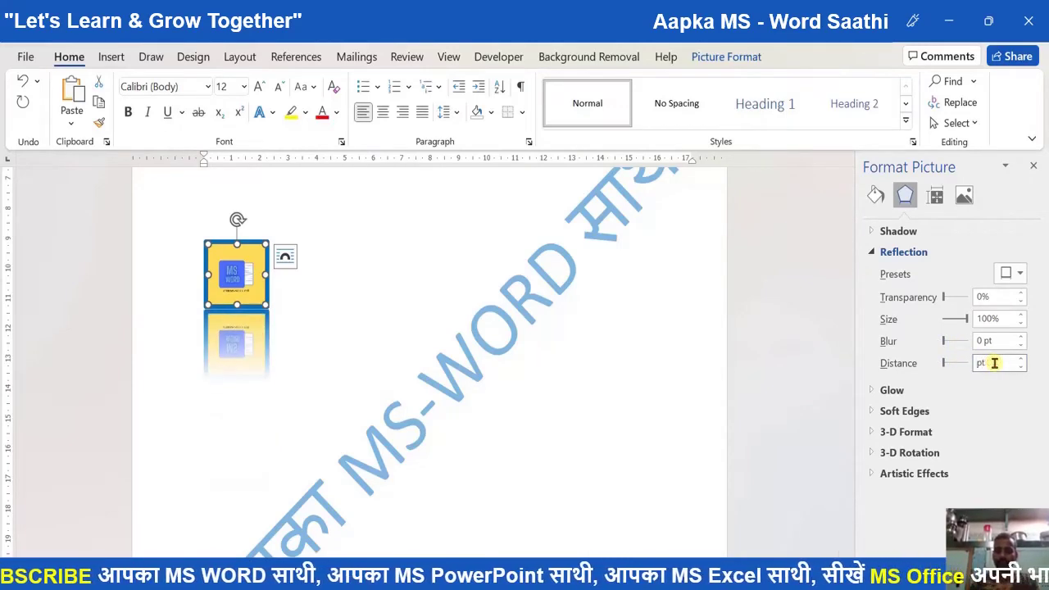
pyautogui.write('50')
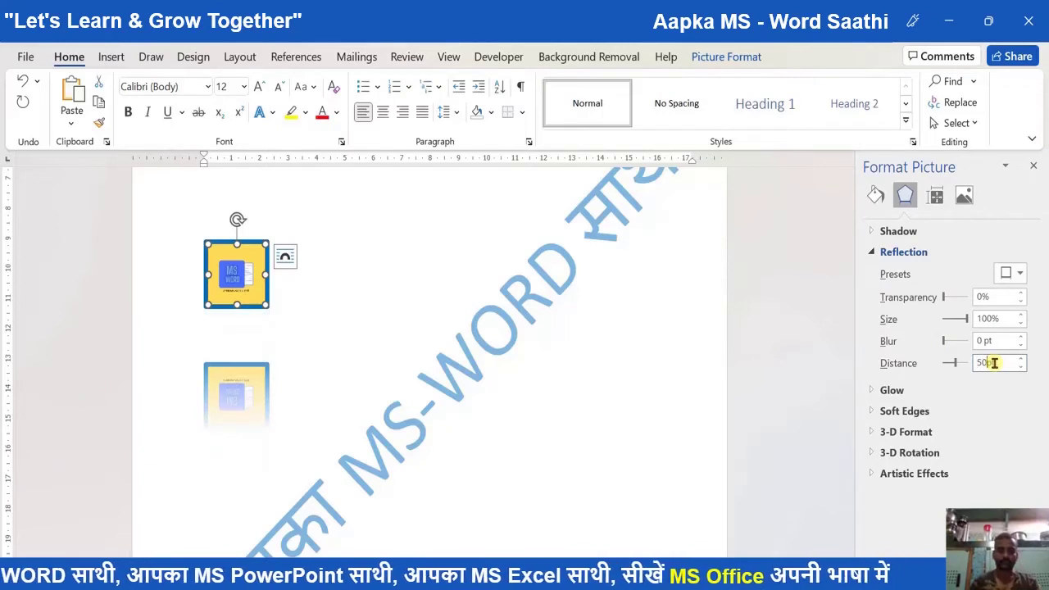
pyautogui.press('Return')
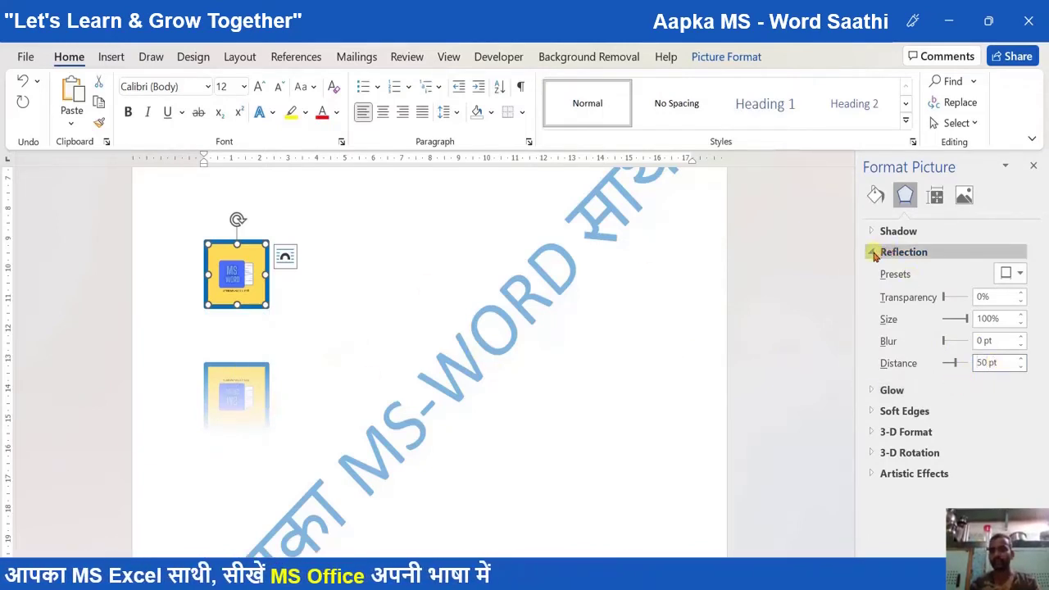
# Apply the tight reflection preset, reduce its distance to 0 pt, and close the Format Picture pane.
pyautogui.click(1020, 275)
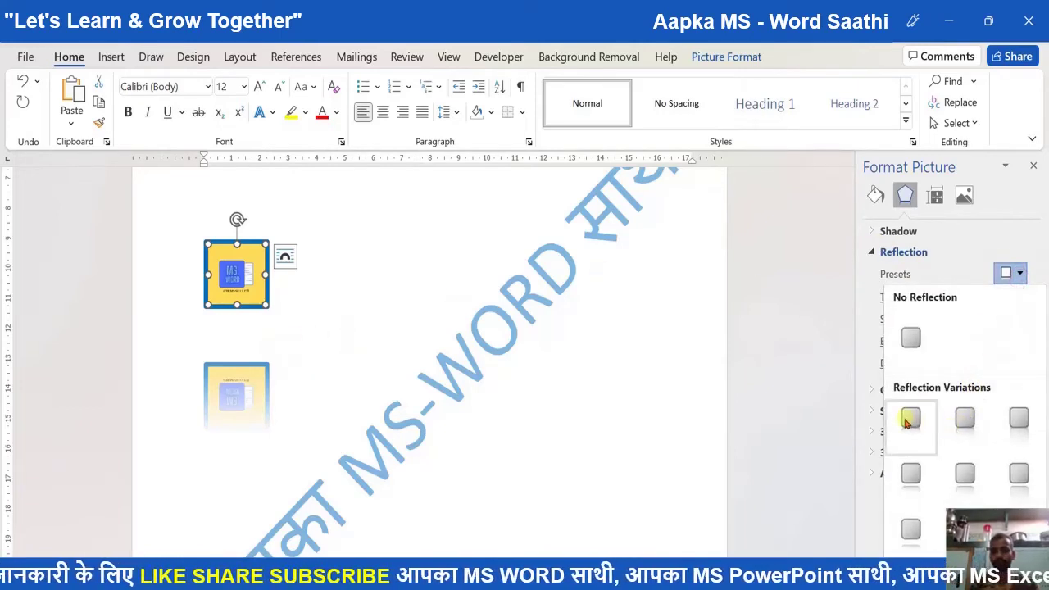
pyautogui.click(907, 417)
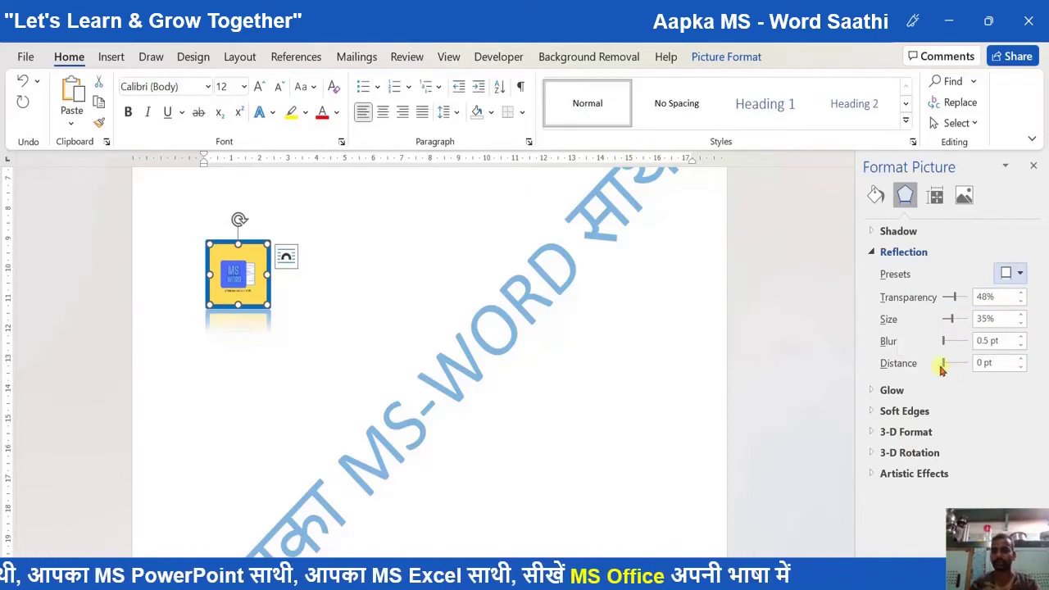
pyautogui.moveTo(945, 366); pyautogui.dragTo(931, 369)
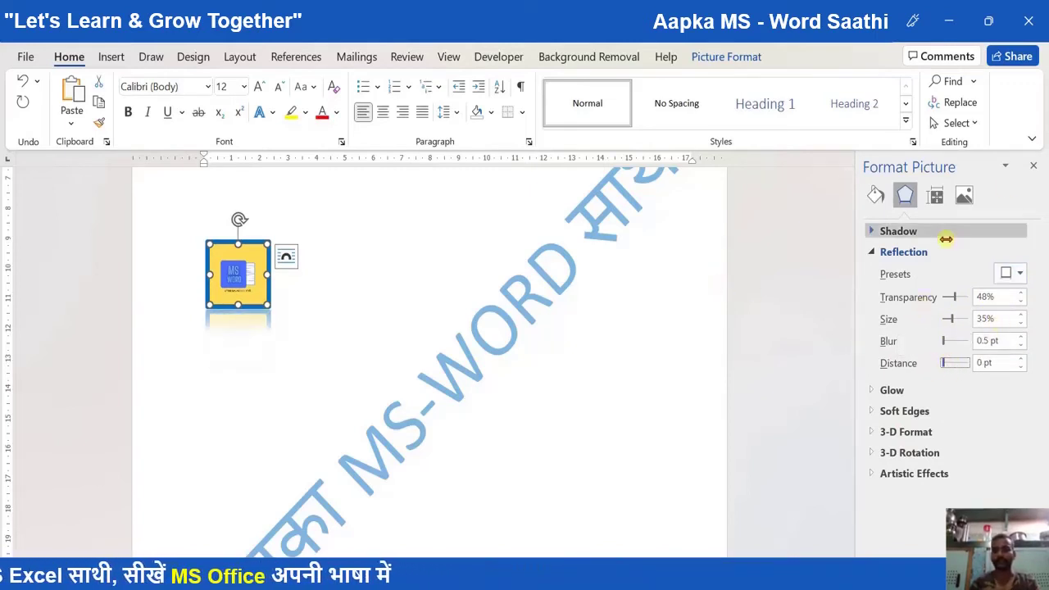
pyautogui.click(1033, 168)
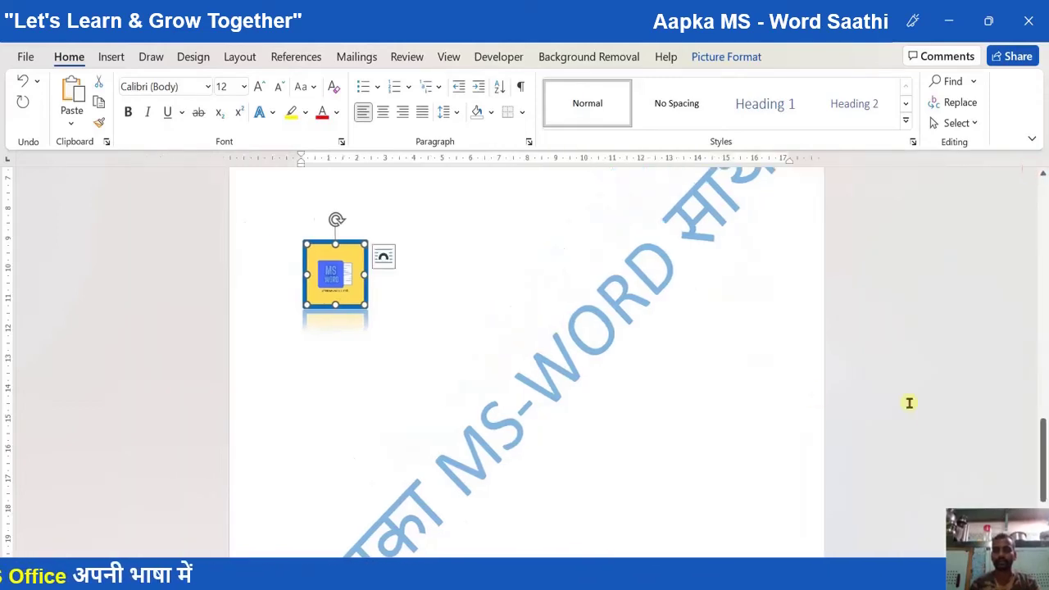
# Scroll up to the document title and the first logo reflection examples.
pyautogui.moveTo(1045, 467); pyautogui.dragTo(1011, 189)
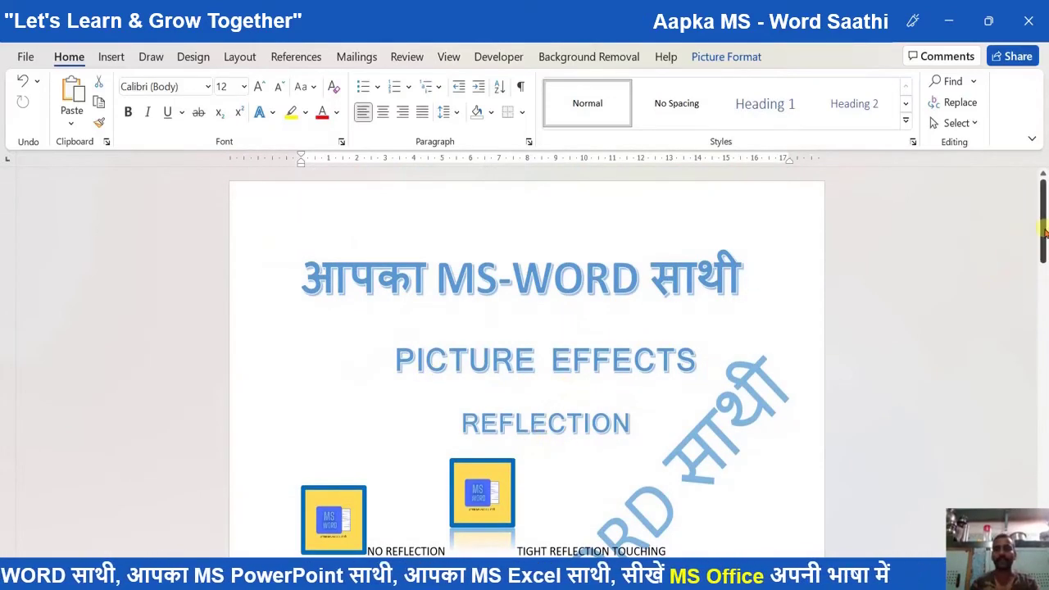
pyautogui.moveTo(1044, 236); pyautogui.dragTo(1044, 408)
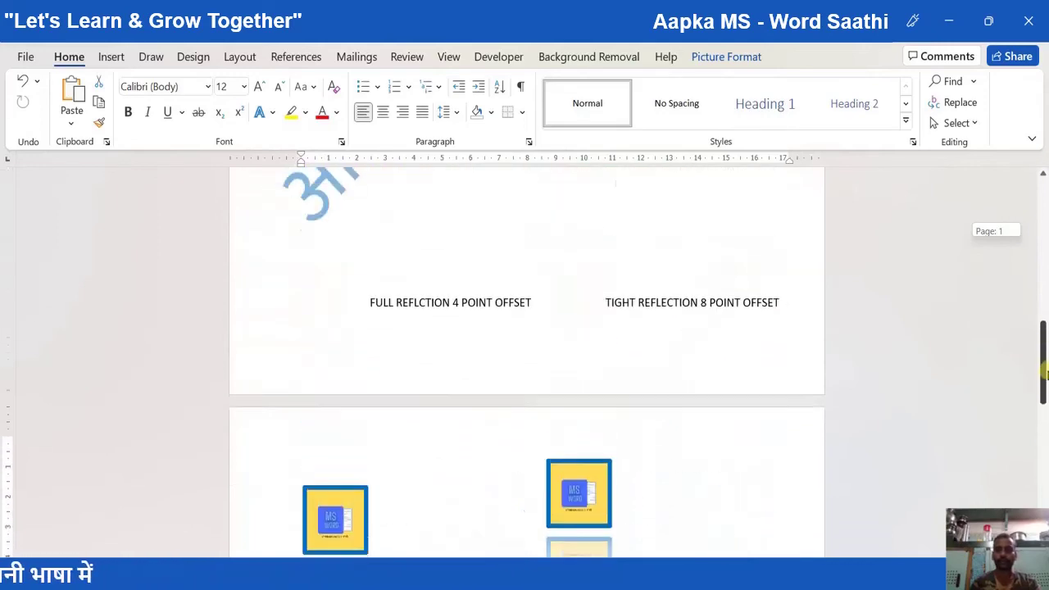
pyautogui.moveTo(1044, 407); pyautogui.dragTo(1043, 229)
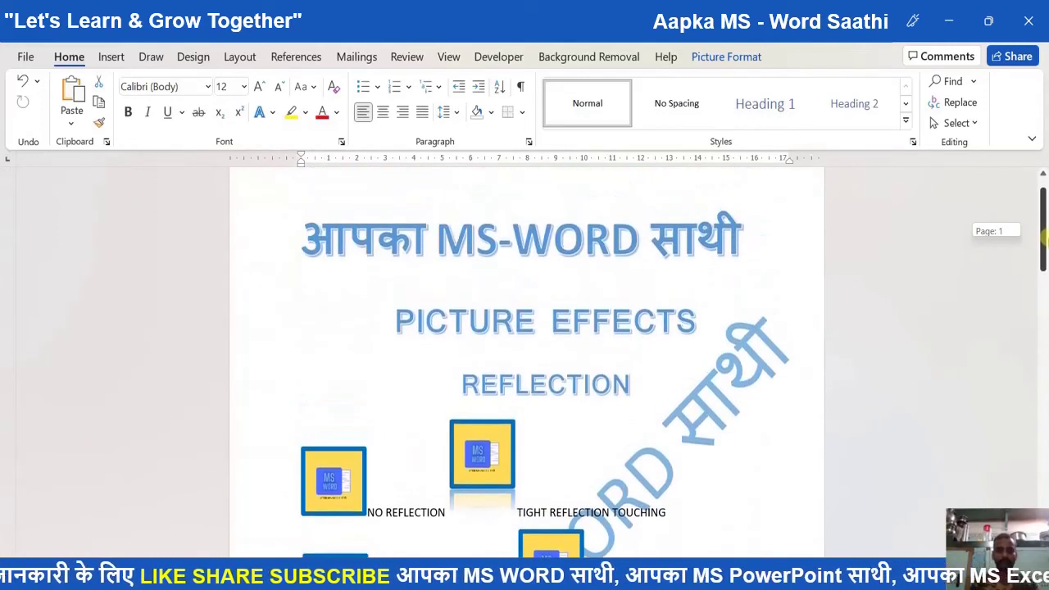